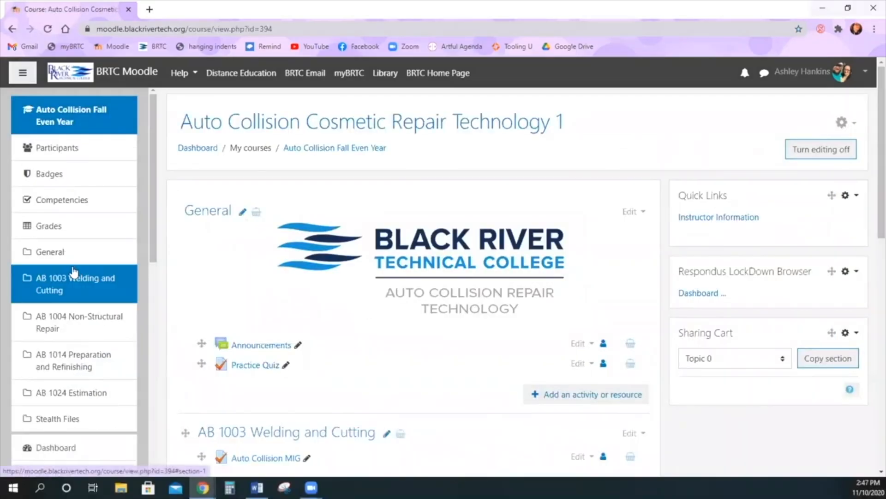
- Open the course's content bank and start a new Interactive Video
scroll(73, 272, down, 5)
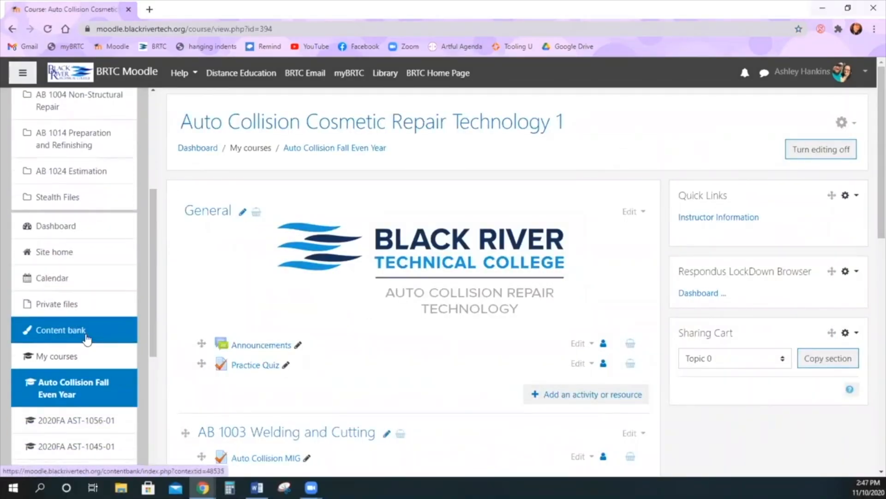
click(86, 339)
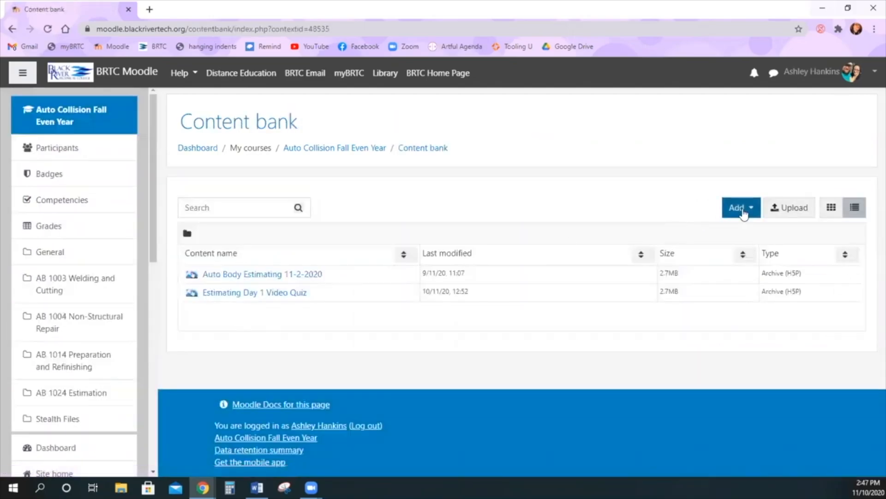
click(741, 210)
drag(755, 233, 756, 288)
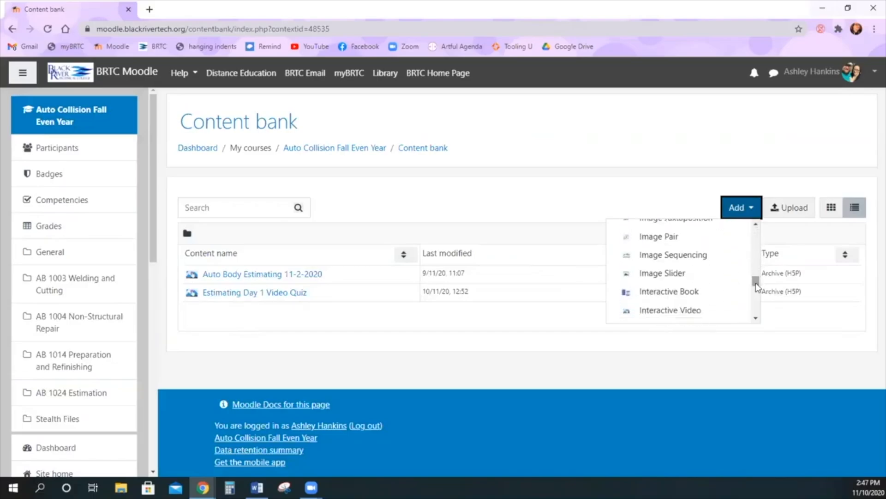
click(723, 313)
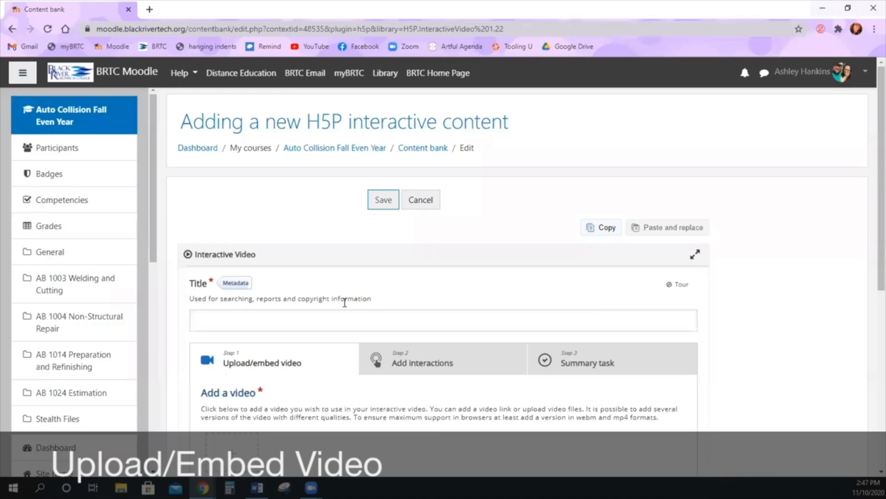
scroll(344, 302, down, 3)
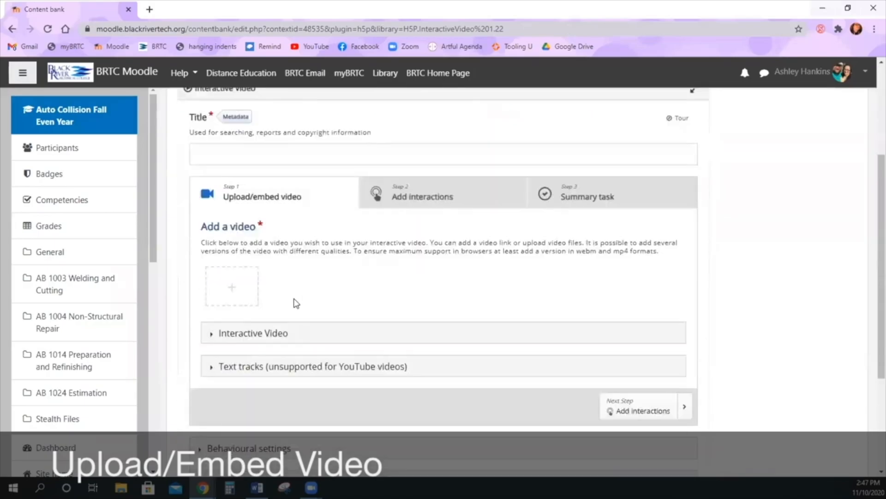
click(237, 293)
click(441, 328)
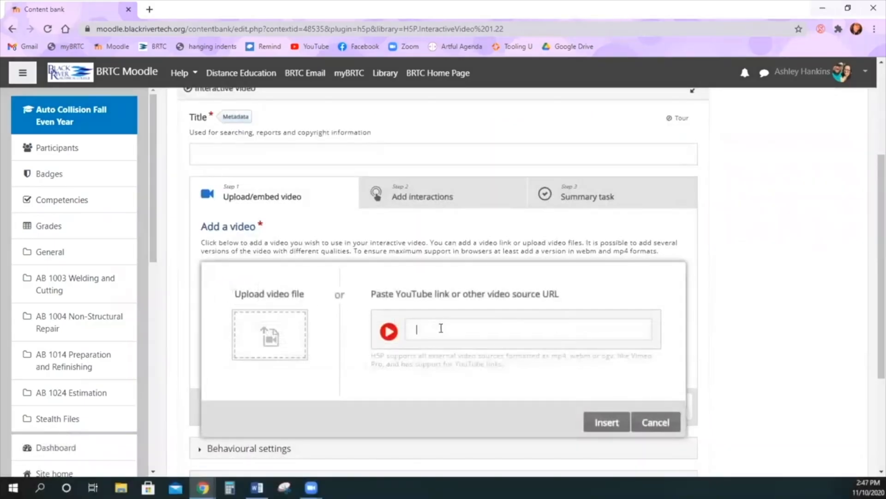
right_click(441, 328)
click(481, 226)
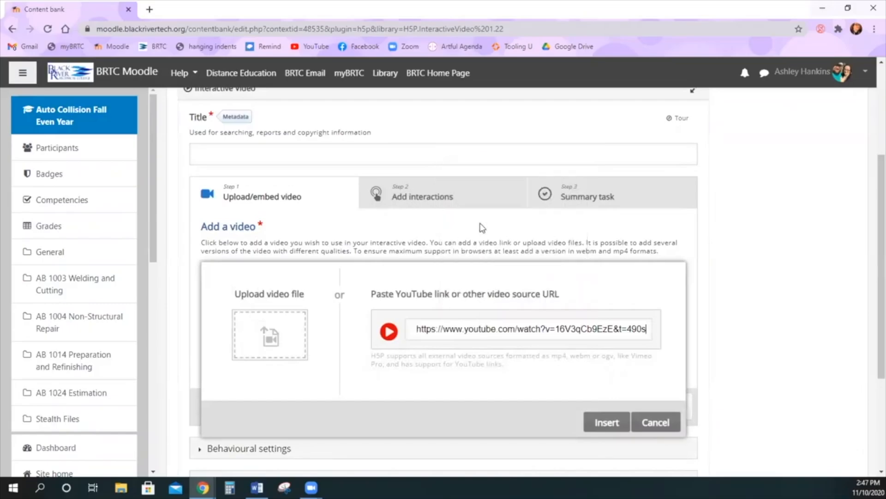
click(600, 427)
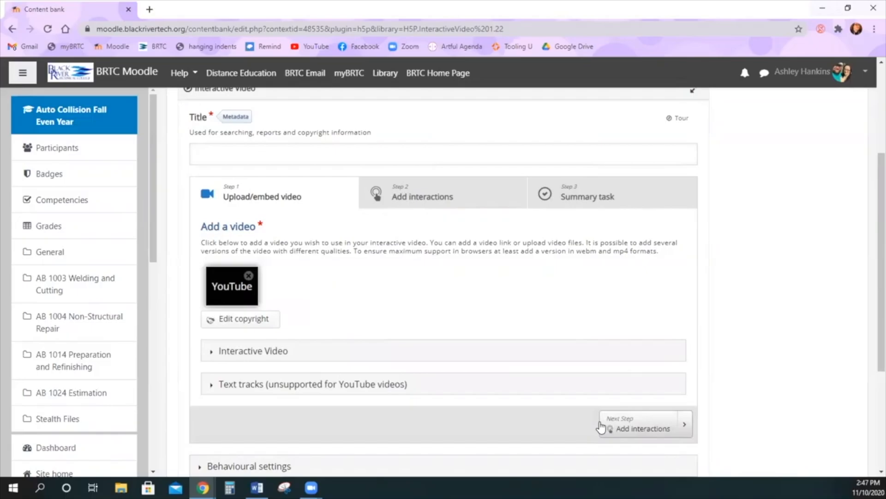
- Expand the interactive video's details and title the new content Estimating Video Quiz 1
click(363, 354)
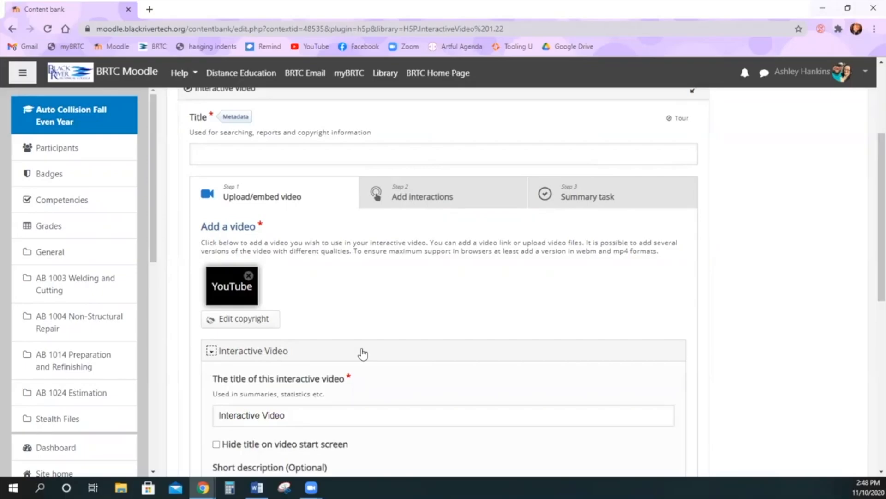
click(344, 157)
text(Estimating)
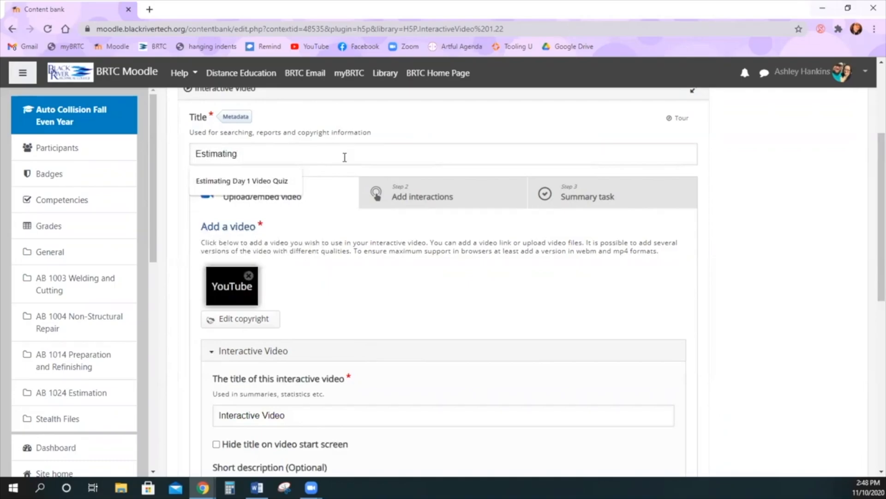
text( Q)
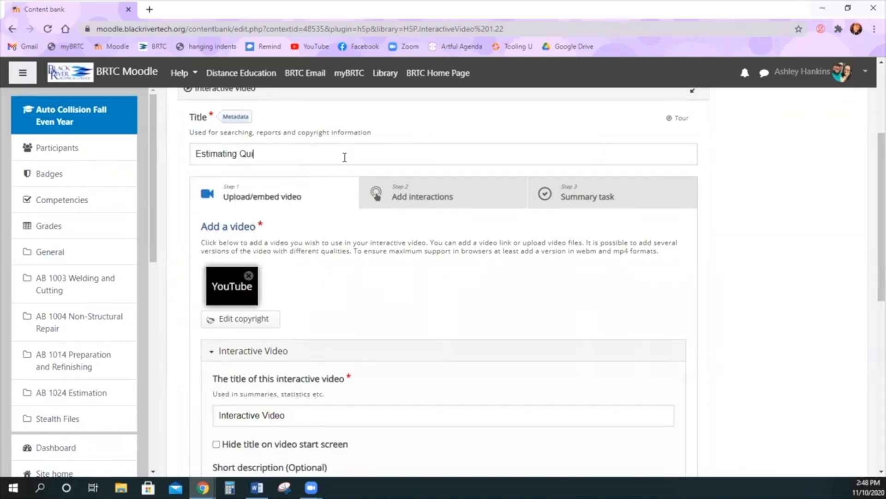
text(ui)
key(BackSpace)
key(BackSpace)
key(BackSpace)
text(Video Quiz)
- Copy the content title over the default title of the interactive video itself
key(ctrl+a)
key(ctrl+c)
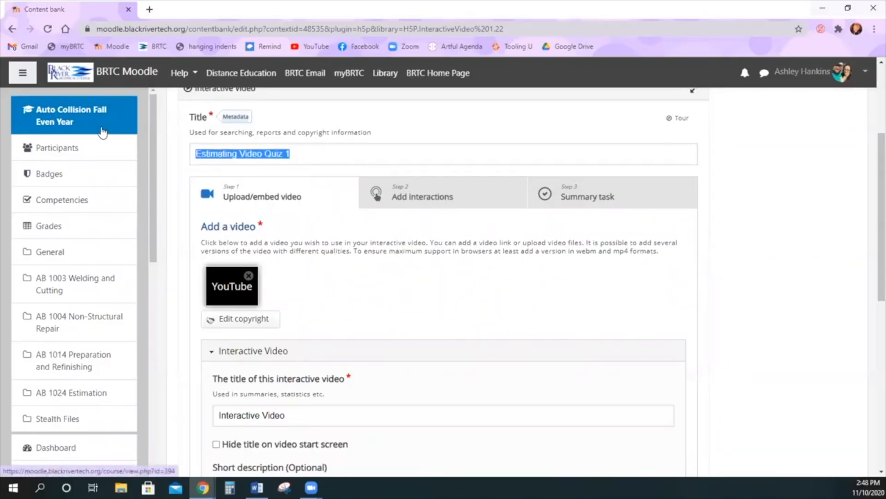
drag(289, 416, 189, 415)
key(ctrl+v)
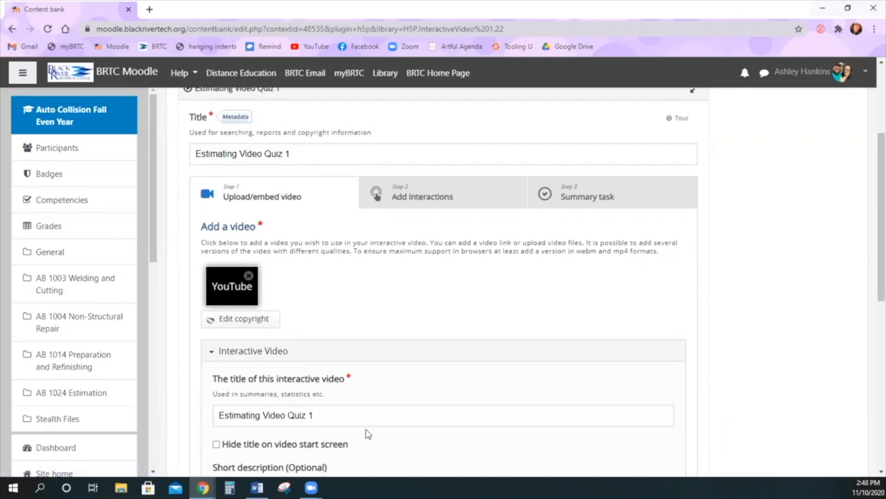
- Set the Show Solution override to Disabled in the video's behavioural settings
scroll(364, 432, down, 3)
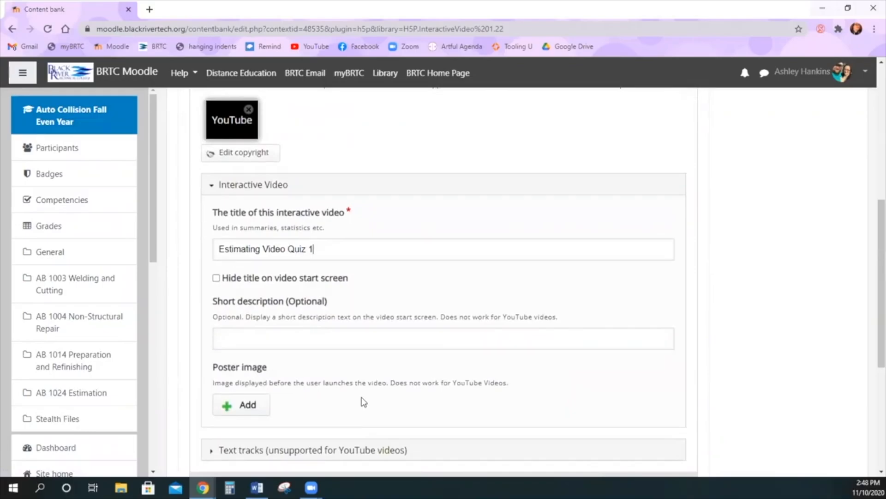
scroll(365, 402, down, 3)
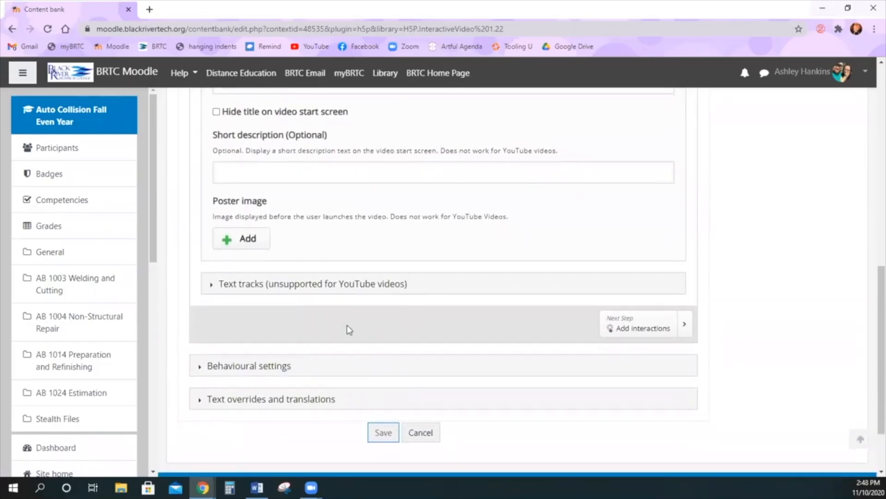
scroll(349, 329, down, 1)
click(284, 311)
scroll(284, 314, down, 2)
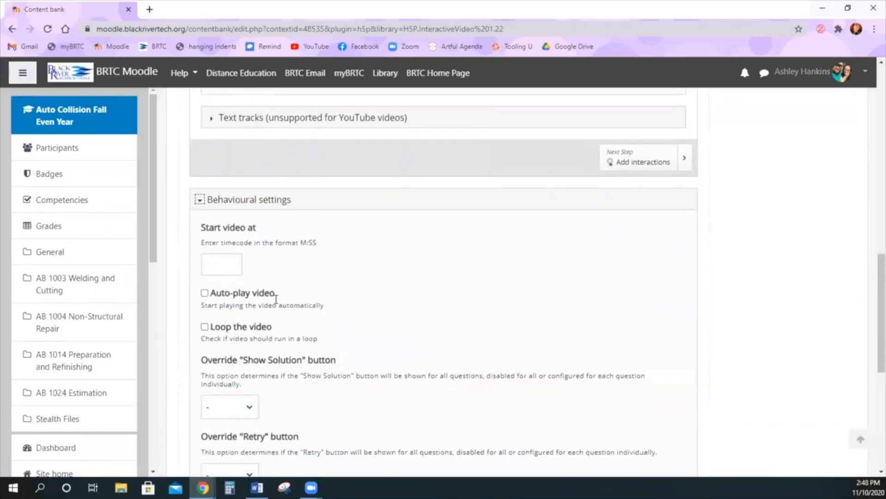
click(232, 268)
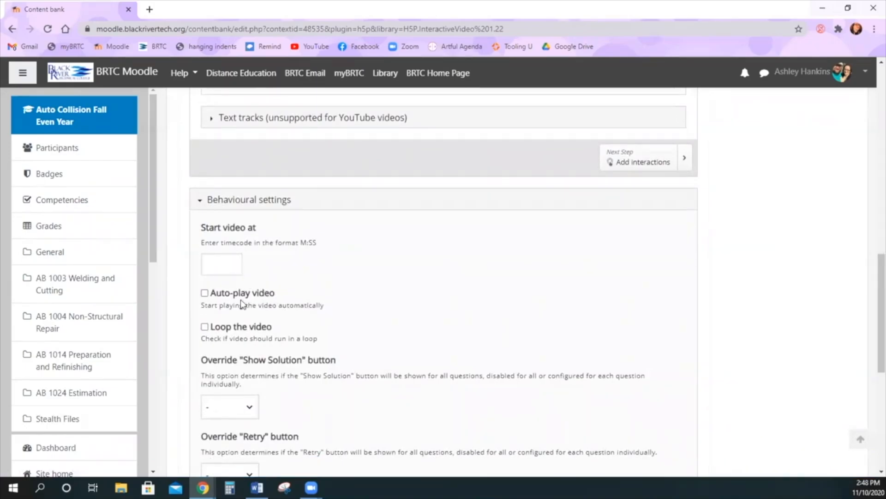
scroll(242, 304, down, 1)
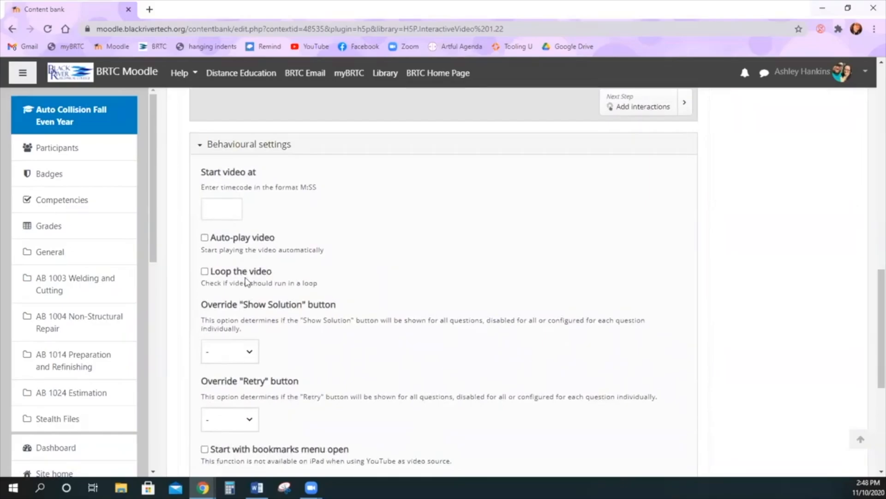
click(249, 352)
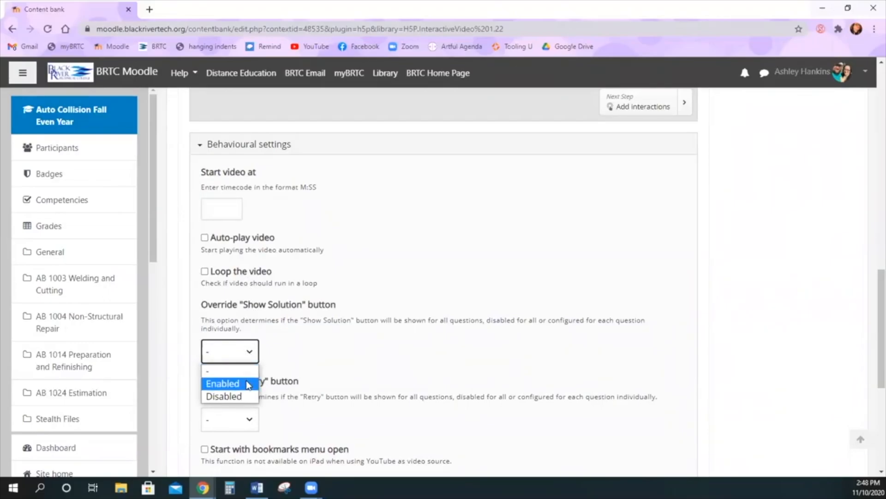
click(248, 396)
- Set the Retry override to Enabled and turn on the button for rewinding 10 seconds
scroll(335, 369, down, 1)
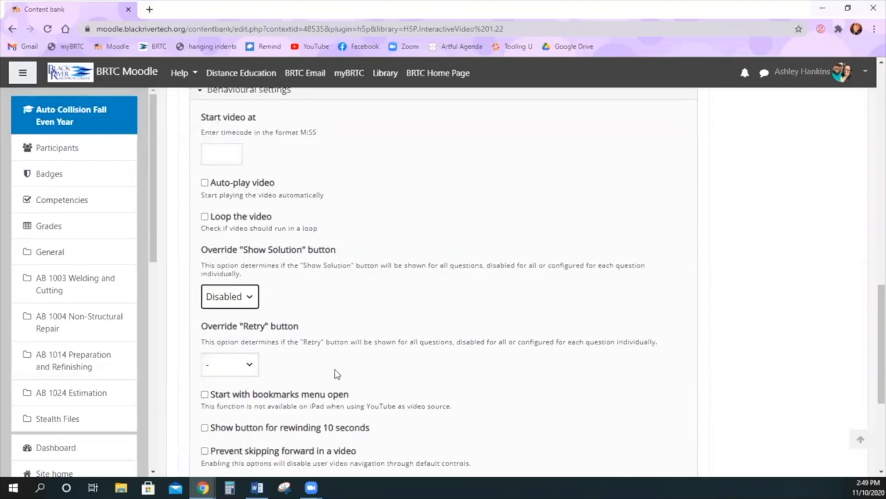
click(252, 365)
click(245, 398)
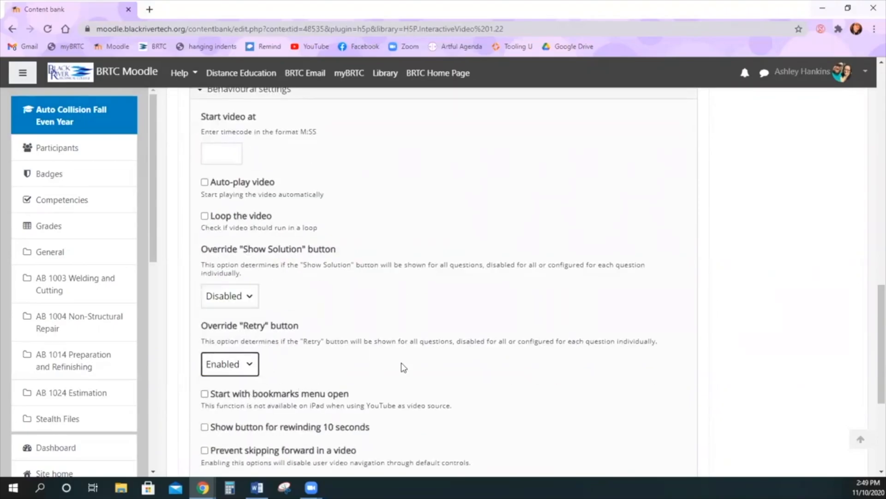
scroll(401, 365, down, 2)
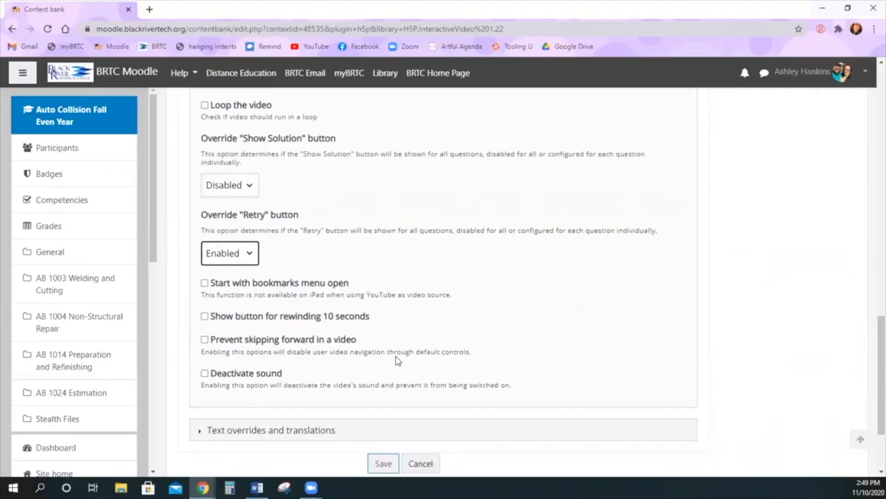
click(357, 319)
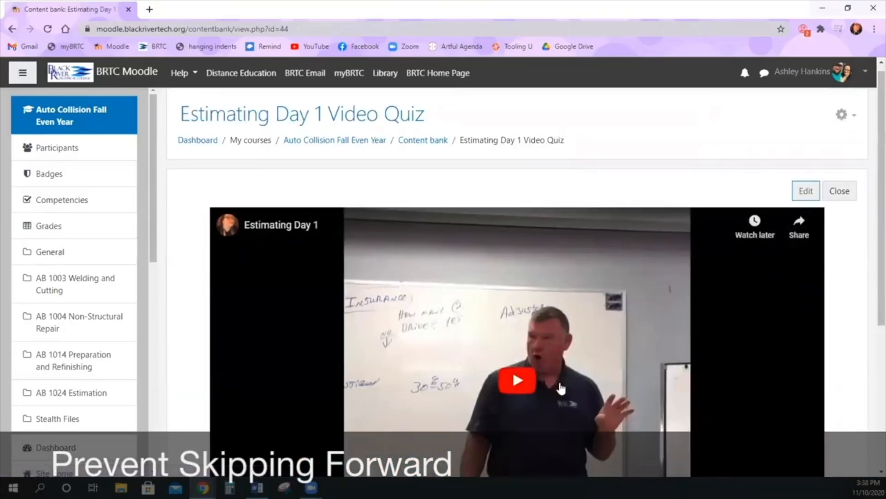
- Play the Estimating Day 1 Video Quiz preview to examine its playback controls and timeline
scroll(560, 388, down, 3)
click(225, 405)
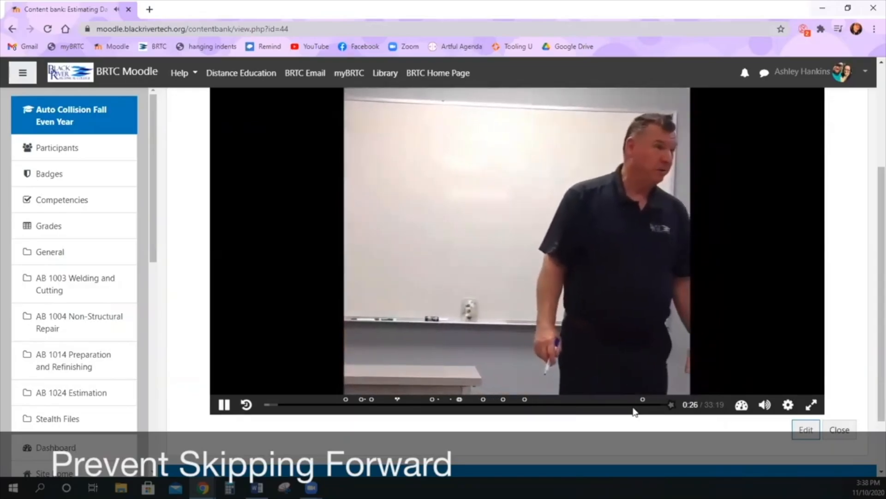
- Open the Estimating Day 1 Video Quiz for editing and move the video to about 3:09
click(806, 429)
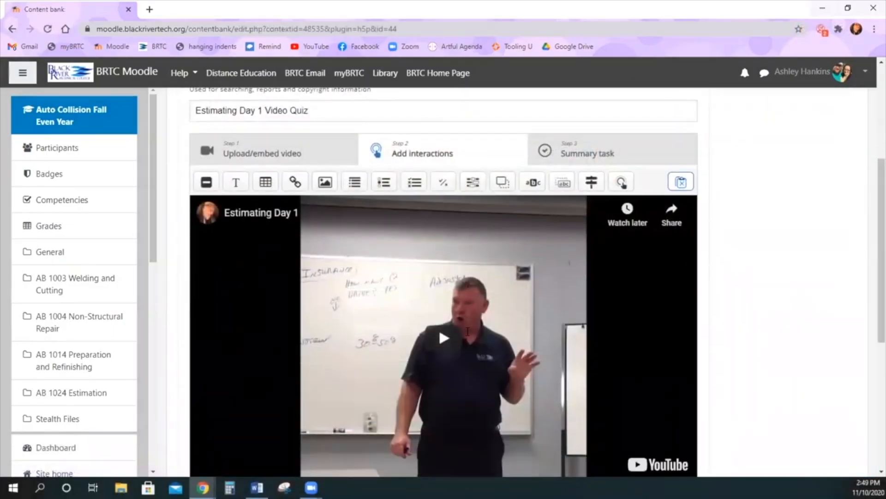
scroll(468, 331, down, 2)
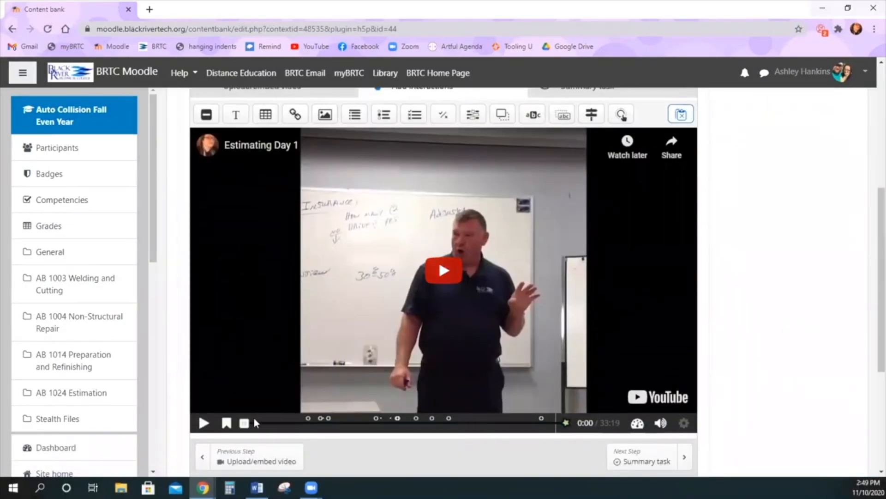
drag(245, 423, 270, 426)
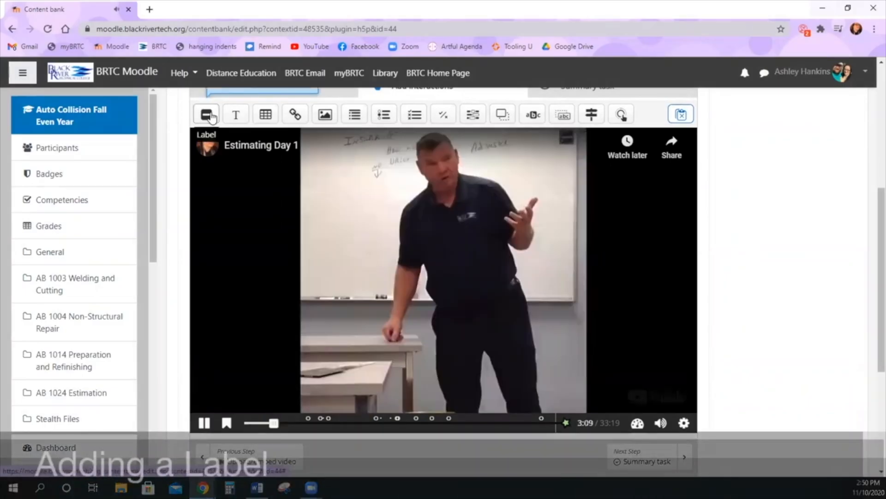
- Add a label reading Example Label at the current video time and move it to the black area beside the instructor
click(208, 115)
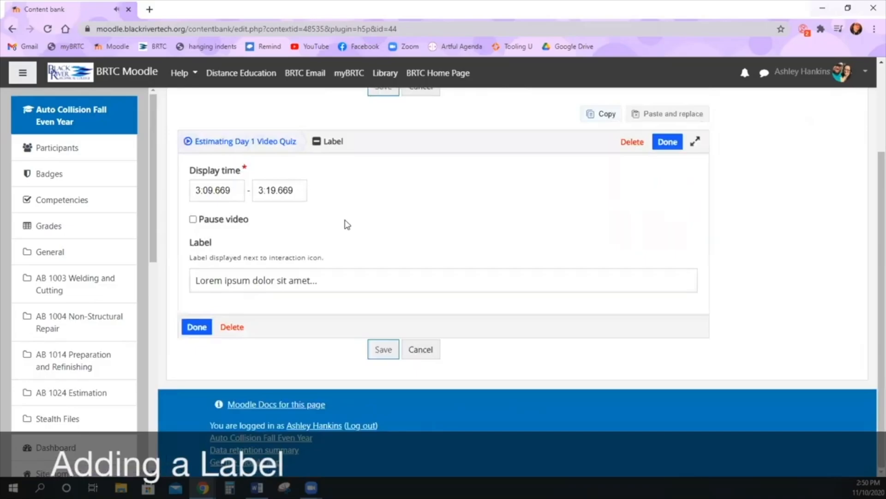
click(352, 289)
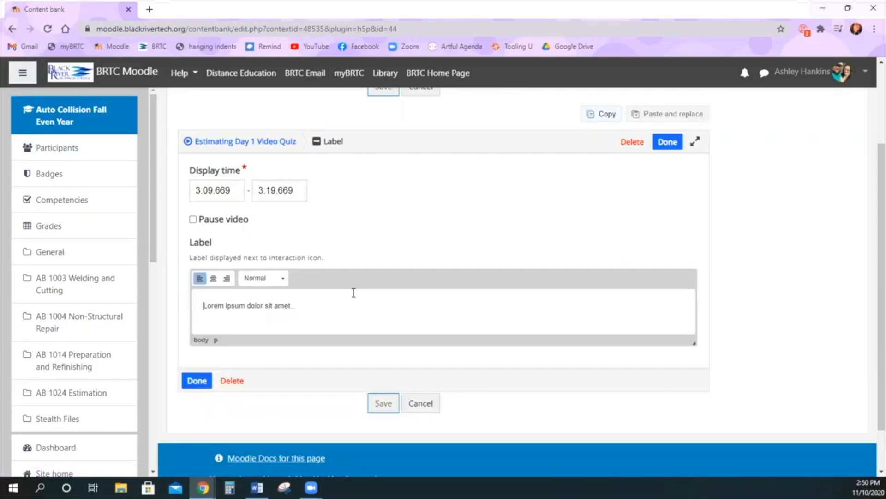
key(ctrl+a)
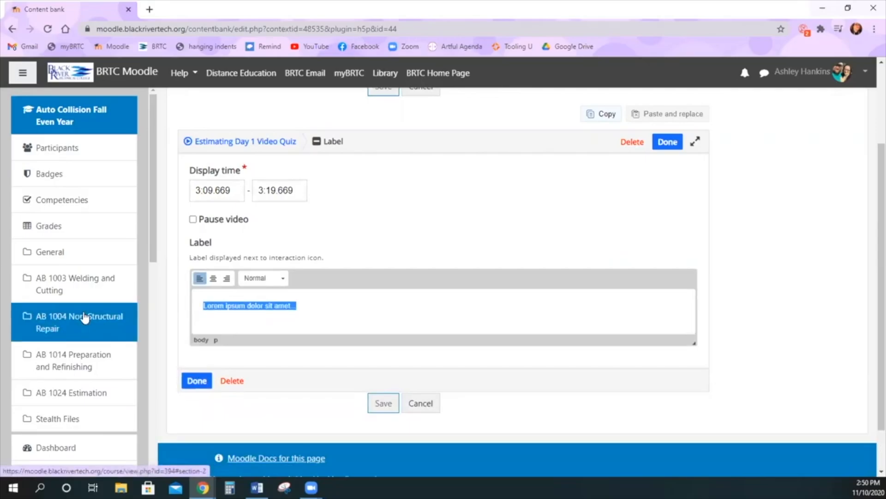
text(Example Label)
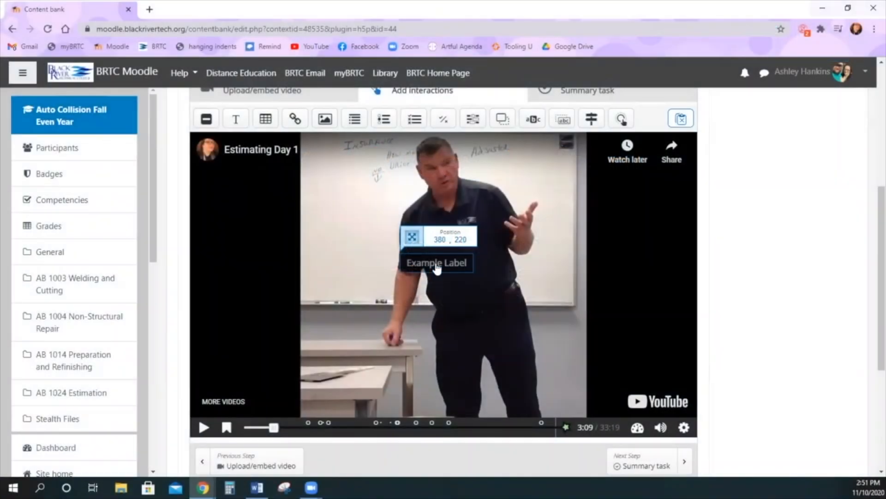
click(437, 268)
drag(437, 268, 630, 207)
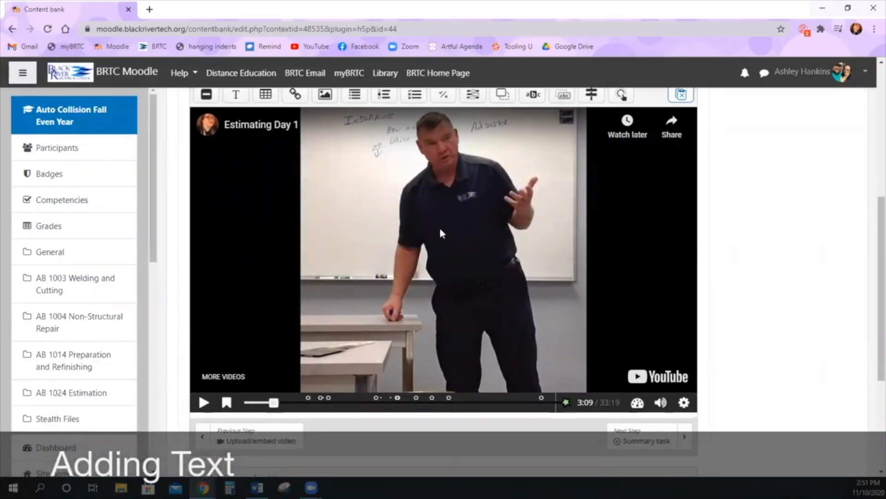
- Set the text interaction shown from 8:28 to 9:00 to display as a Button
scroll(345, 371, up, 1)
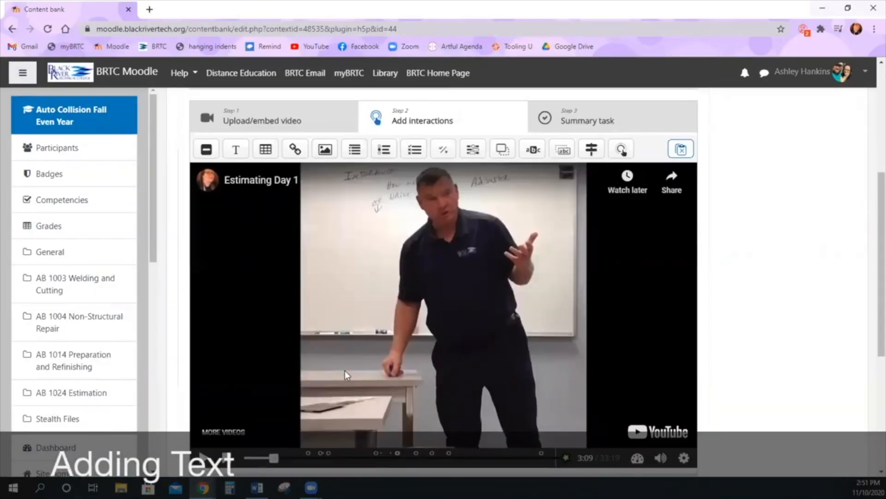
click(240, 158)
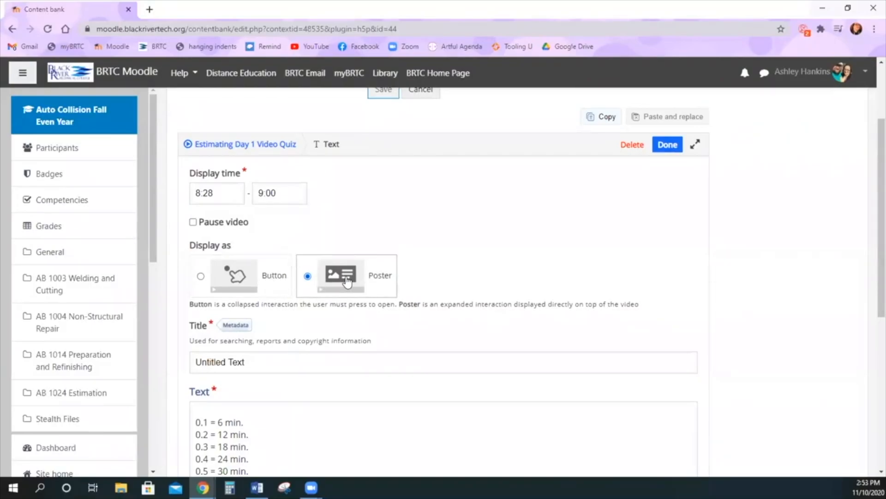
click(269, 279)
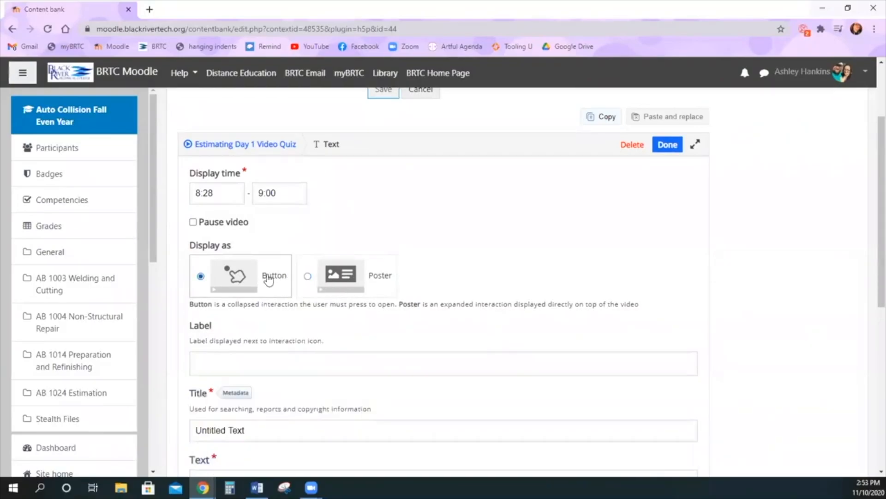
- Apply the text interaction's button display and reopen it to set its display to Poster
click(665, 145)
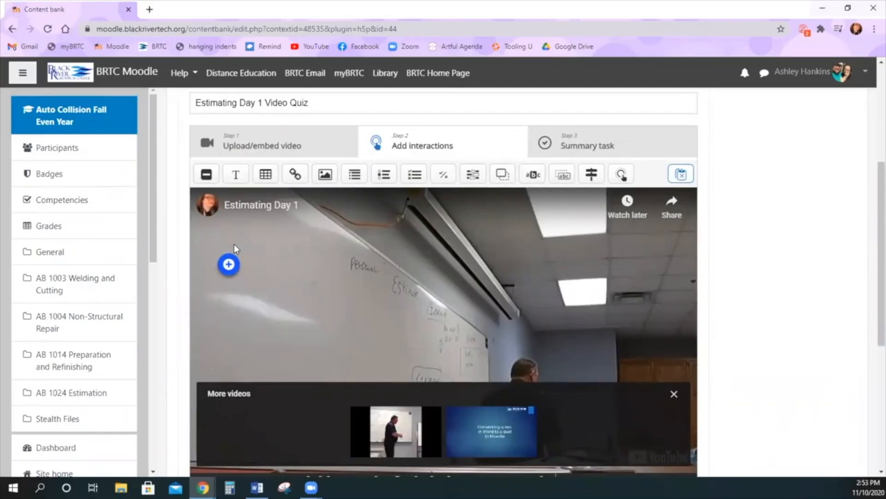
click(228, 264)
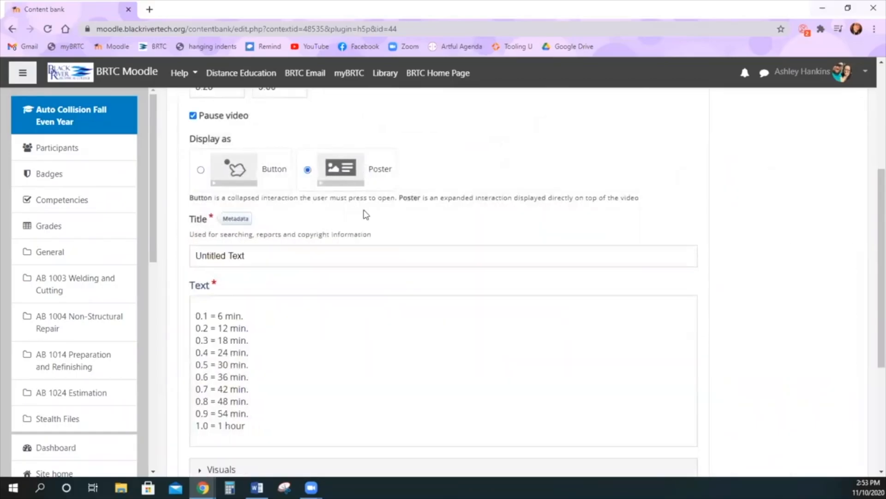
click(664, 206)
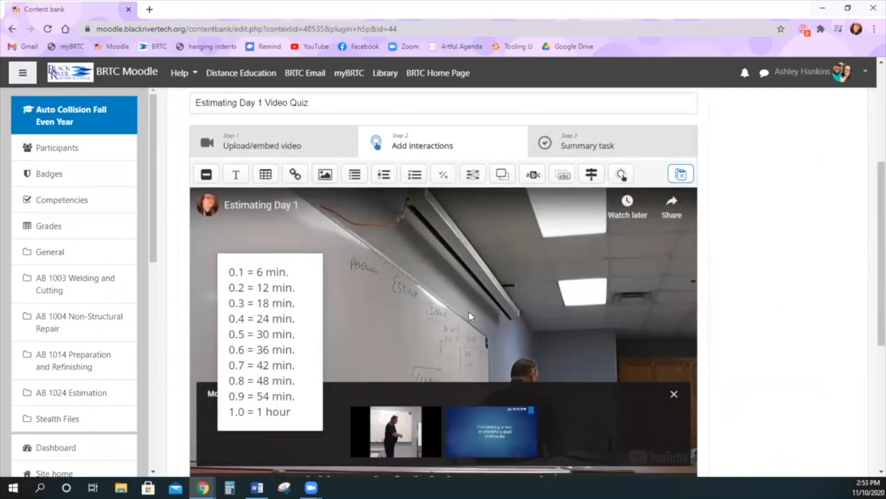
- Reopen the time-conversion text interaction and examine its background color choices and the Go to on click types
click(272, 315)
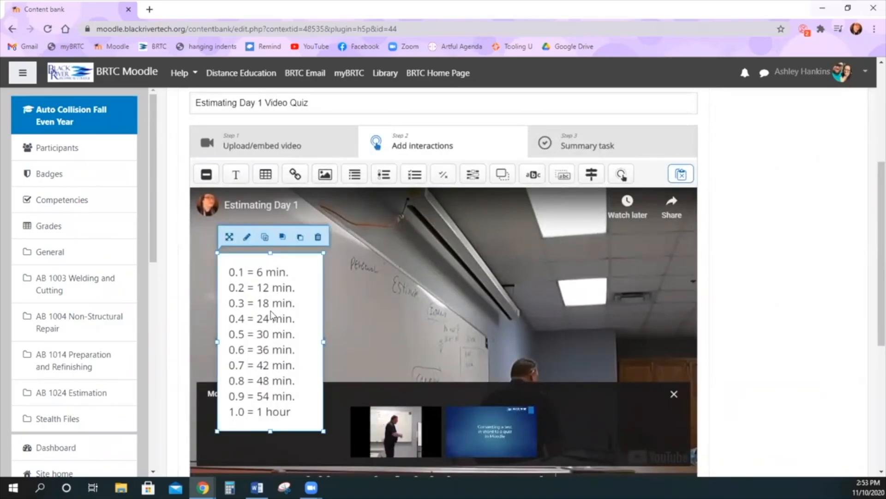
click(247, 238)
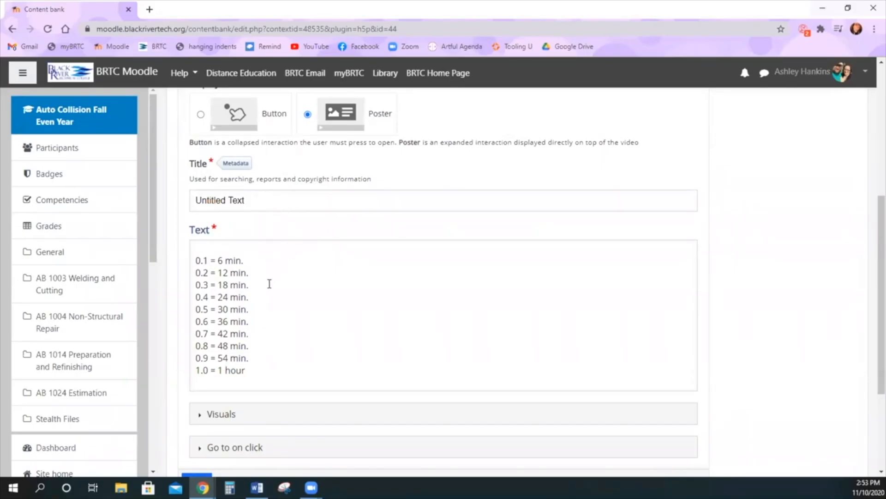
scroll(270, 287, down, 2)
click(270, 308)
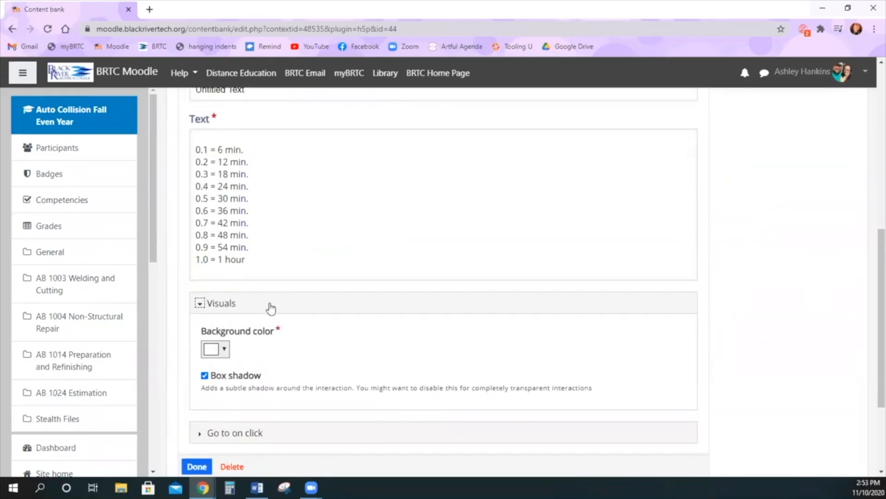
click(224, 350)
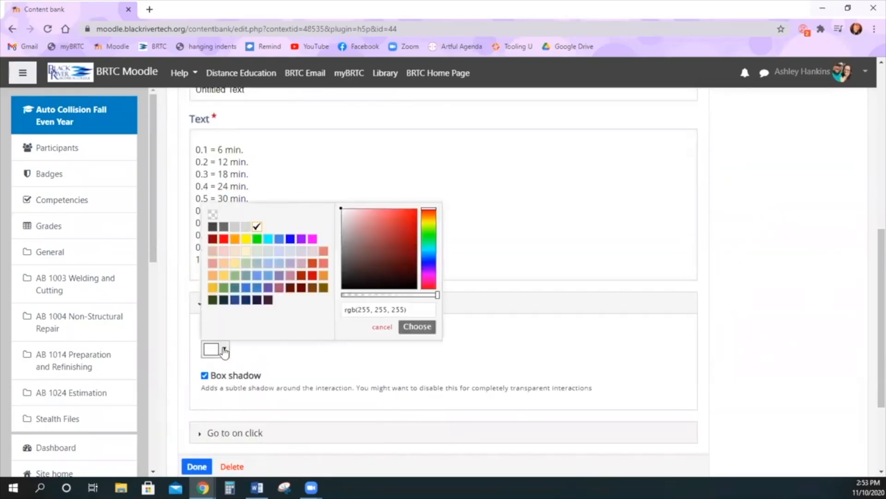
click(260, 353)
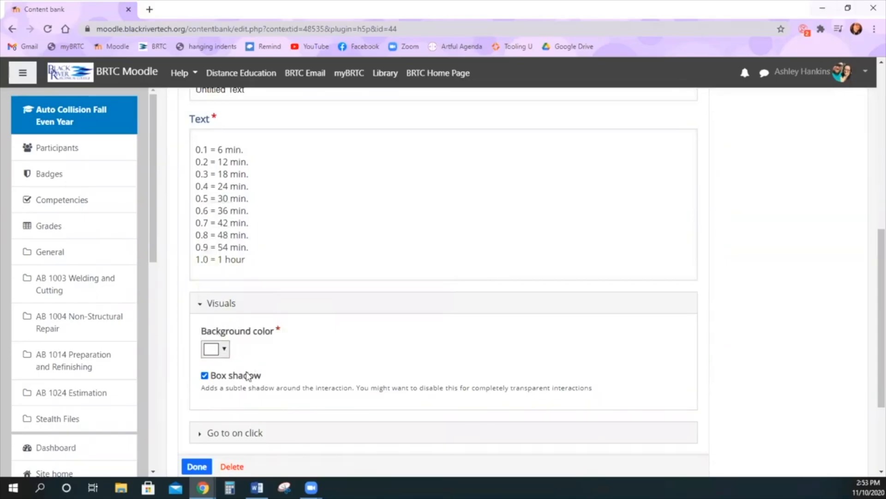
scroll(245, 378, down, 3)
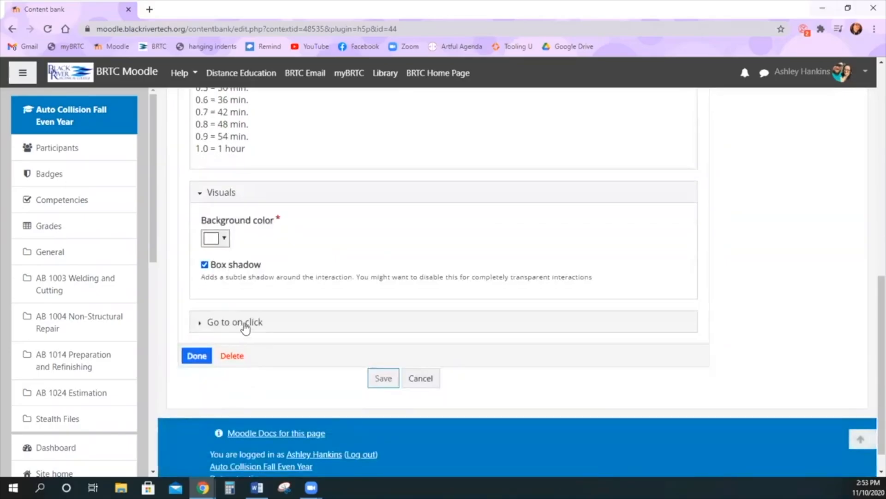
click(245, 324)
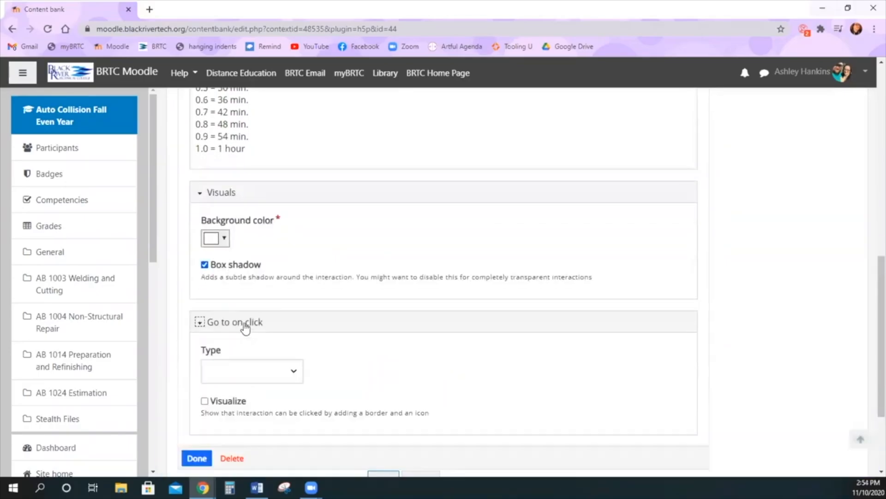
click(292, 371)
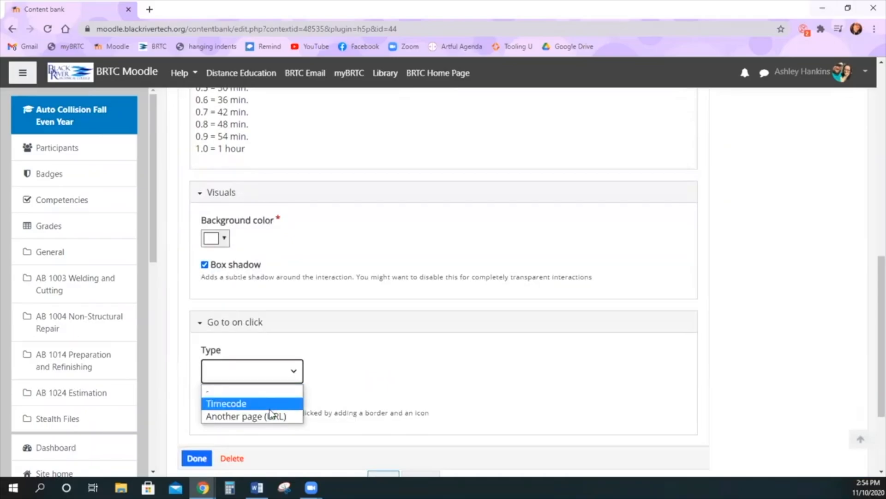
click(361, 393)
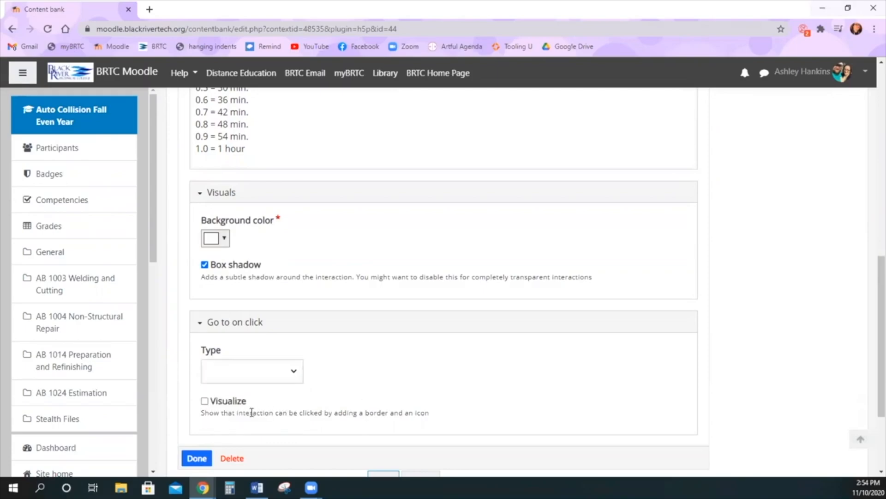
- Close the text interaction's settings and move its poster across the video to the ceiling area above the instructor
click(198, 462)
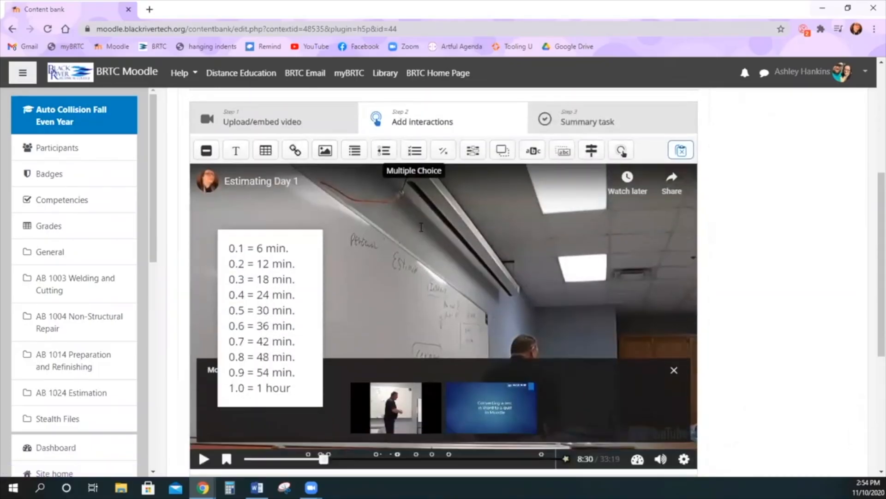
click(246, 242)
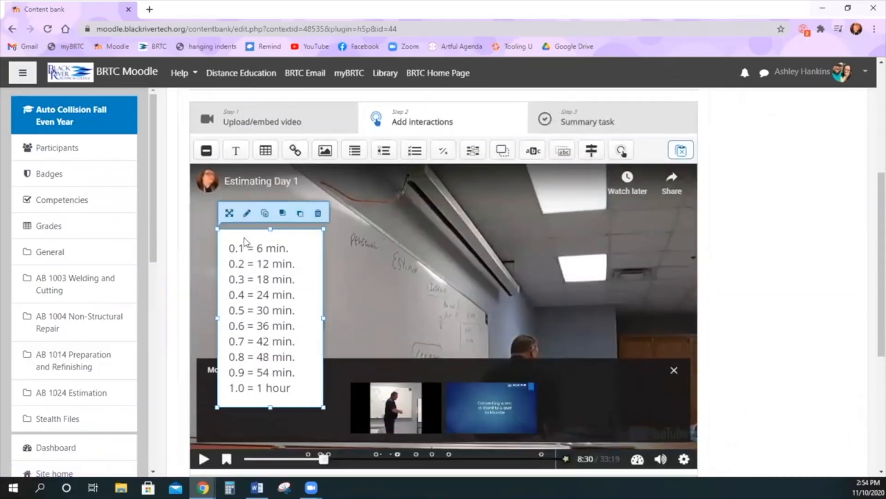
drag(246, 277, 574, 271)
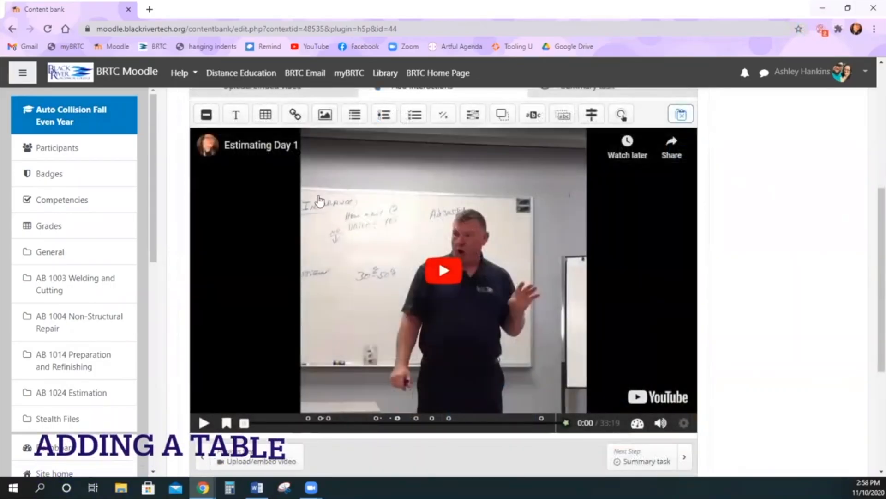
- Add a table interaction at 0:00, setting the first column heading to Heading and the cell below it to Row 1 Content
click(266, 113)
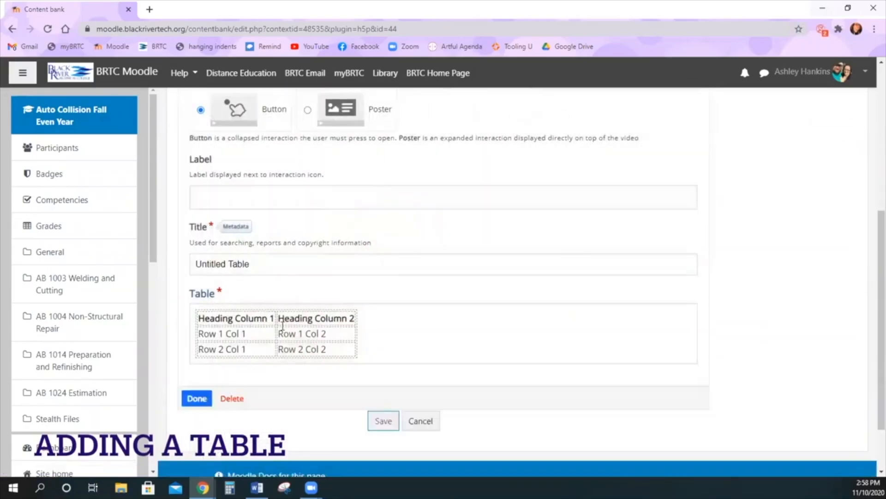
click(253, 319)
double_click(250, 340)
triple_click(250, 340)
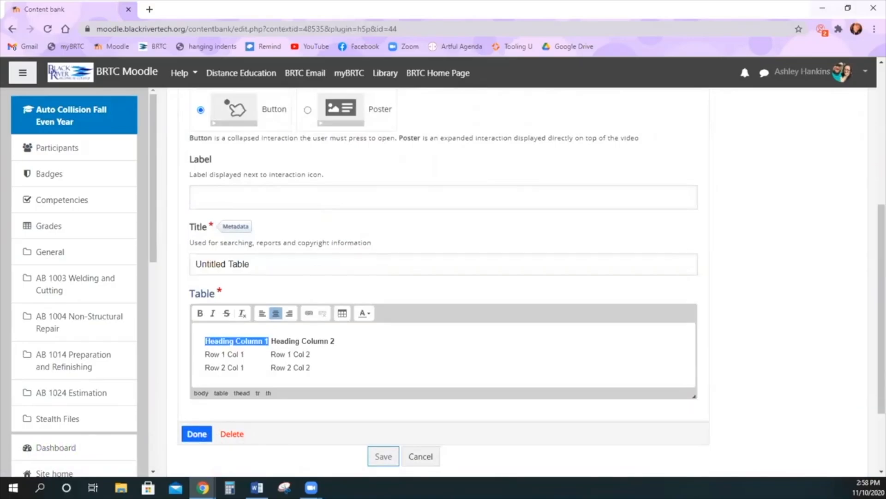
text(Heading)
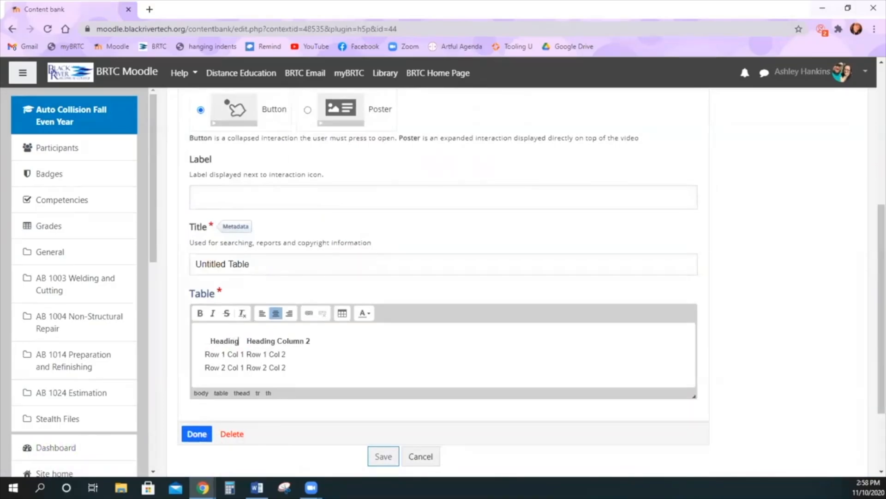
triple_click(224, 353)
text(Row 1 Content)
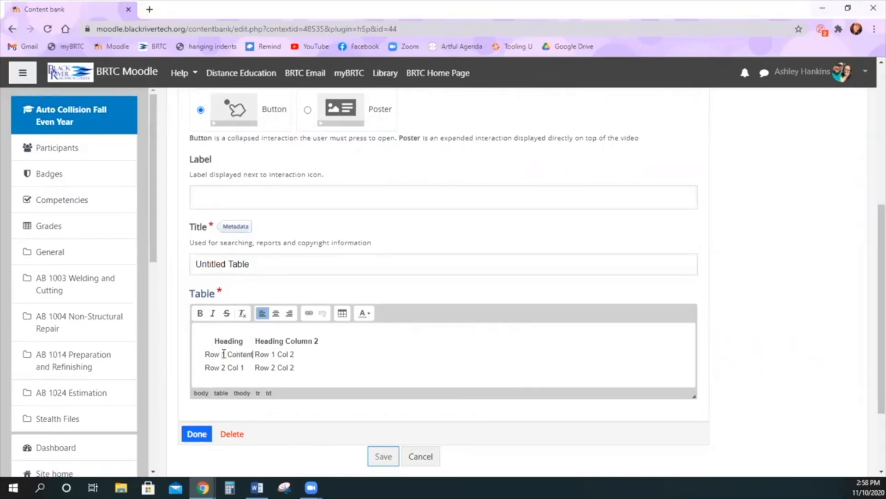
click(196, 435)
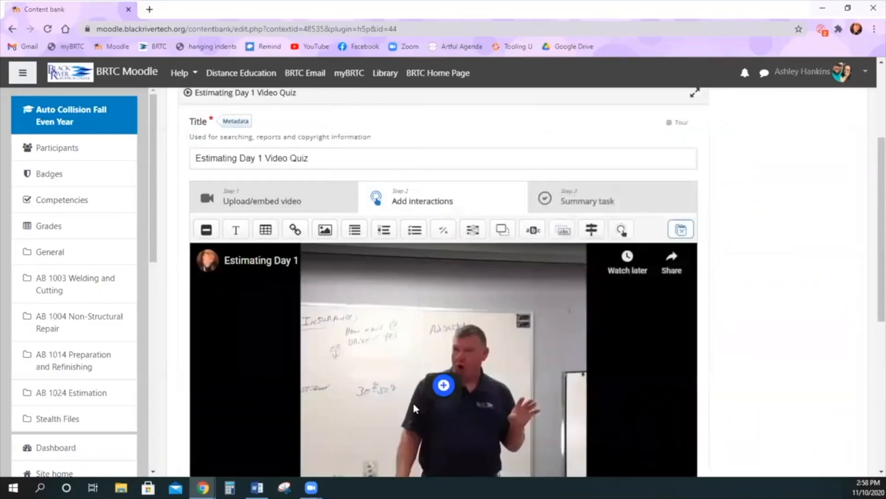
- Change the table interaction to display as a Poster on the video
click(447, 393)
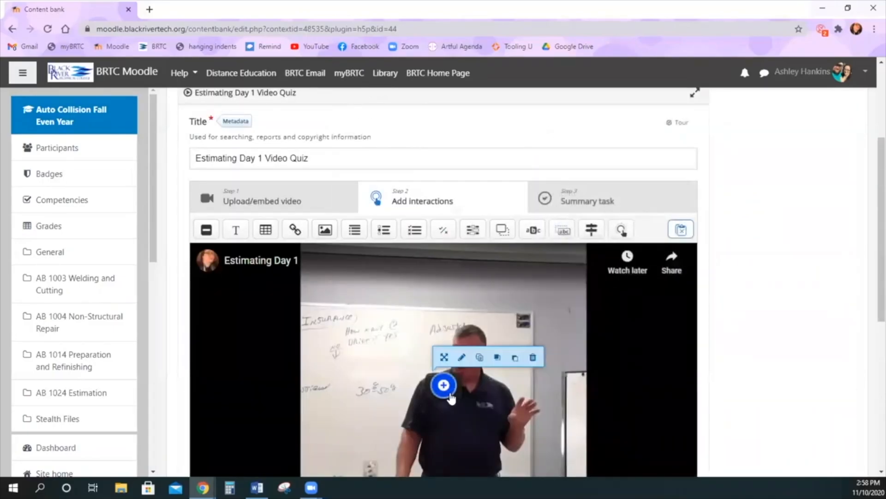
click(461, 359)
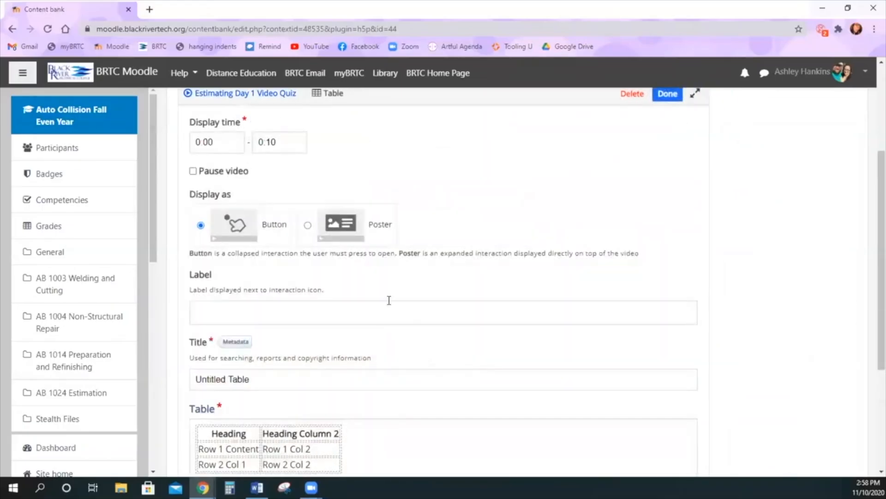
click(351, 230)
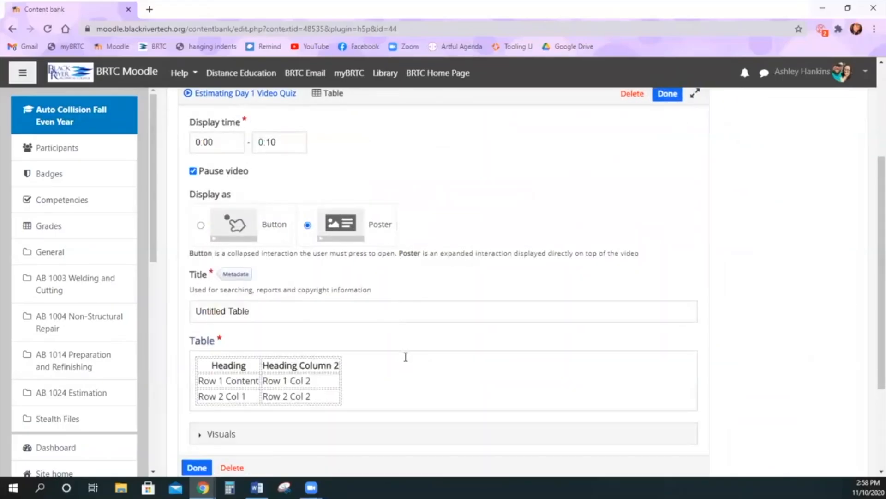
scroll(406, 357, down, 3)
click(197, 411)
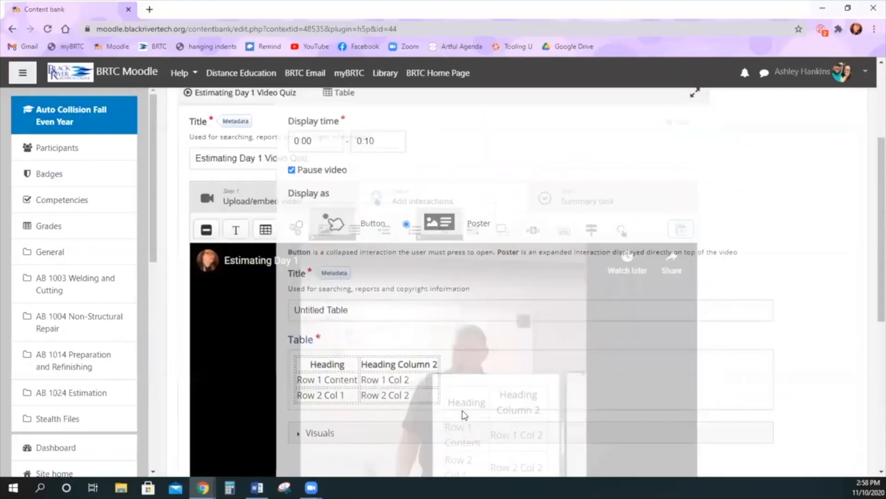
- Enlarge the table poster by extending its upper-left corner over the whiteboard
scroll(545, 414, down, 2)
click(527, 360)
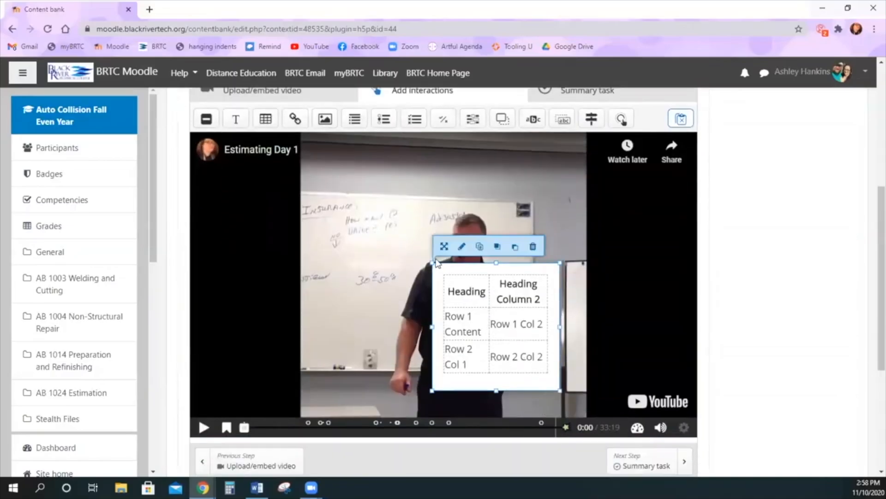
drag(430, 259, 337, 202)
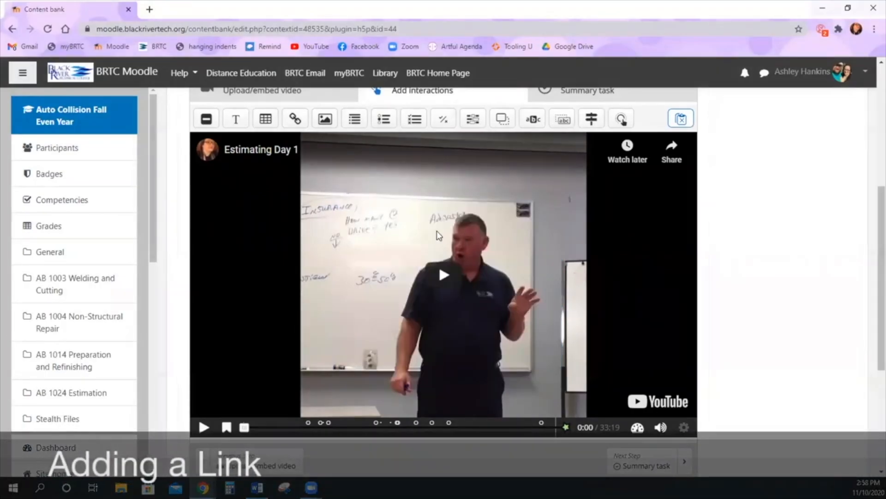
click(295, 120)
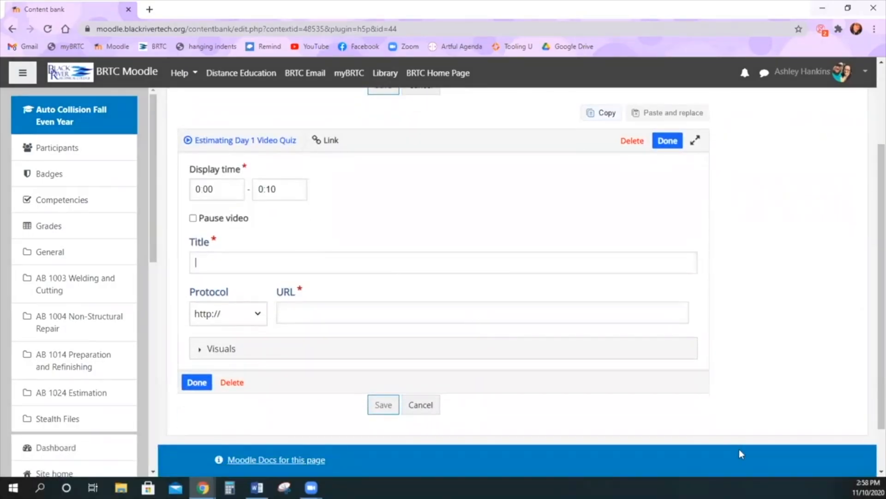
text(Link to Estimating Day 2)
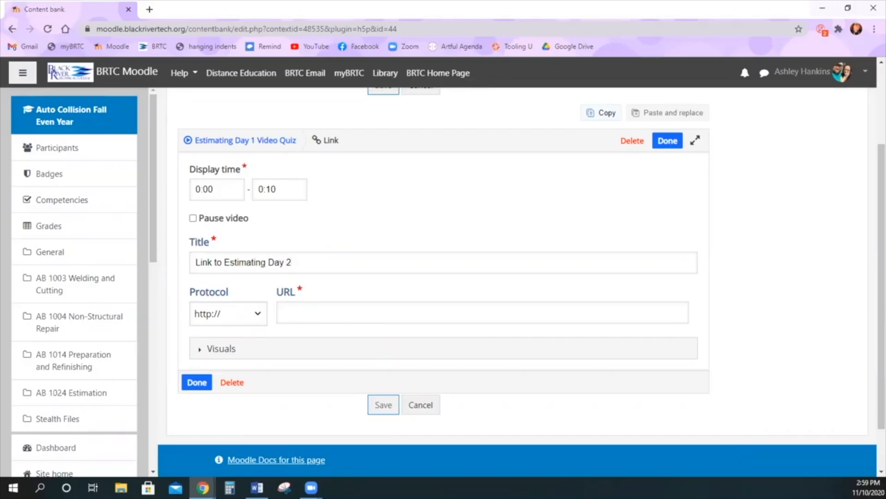
click(314, 310)
text(www.youtube.com/watch?v=tQcvxfZIH3U&t=986s)
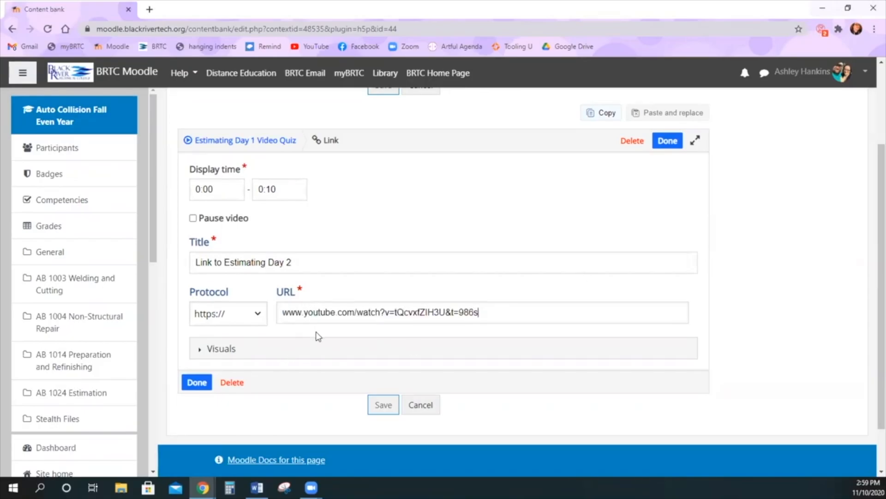
click(300, 351)
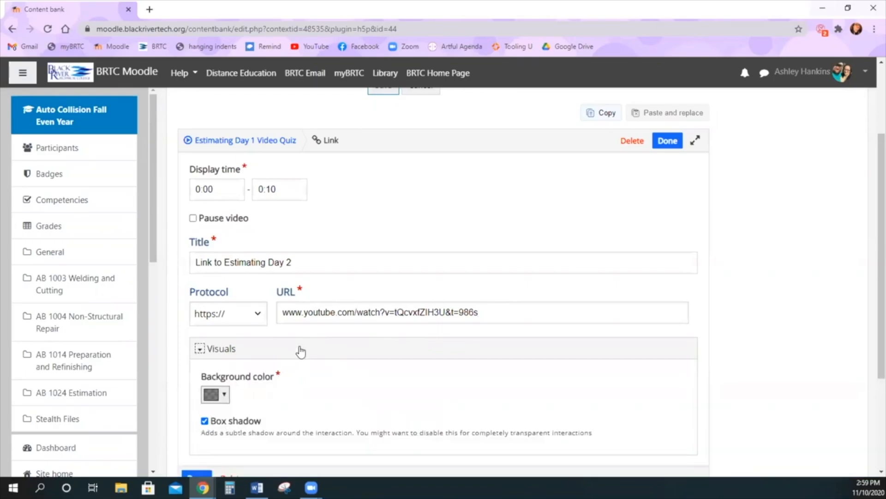
scroll(301, 351, down, 1)
click(195, 422)
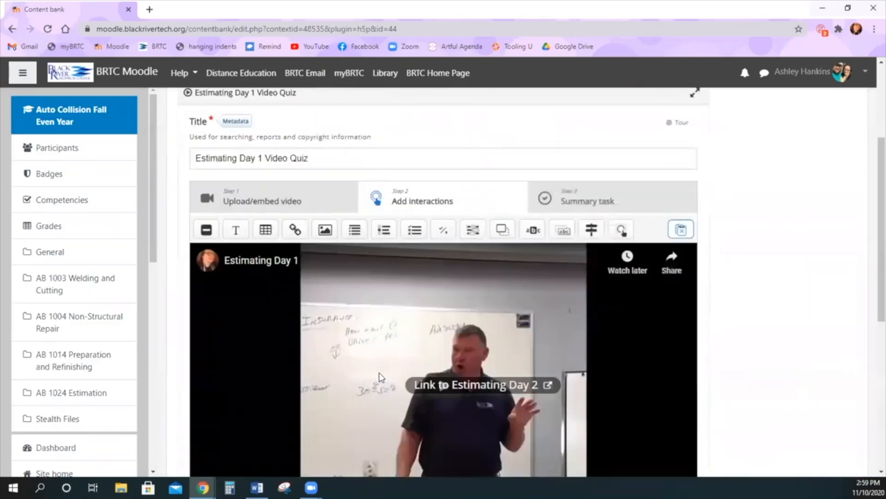
- Move the Estimating Day 2 link to the lower-left corner of the video and select it there
scroll(378, 373, down, 2)
drag(533, 277, 329, 392)
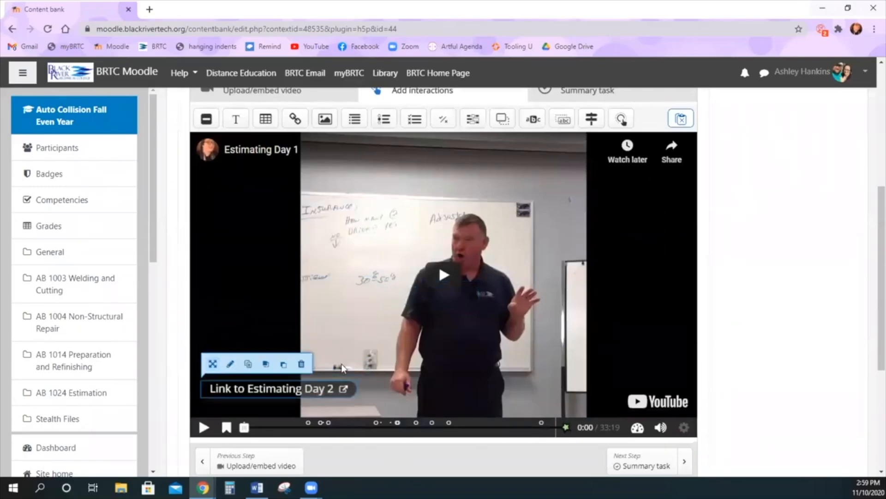
click(362, 304)
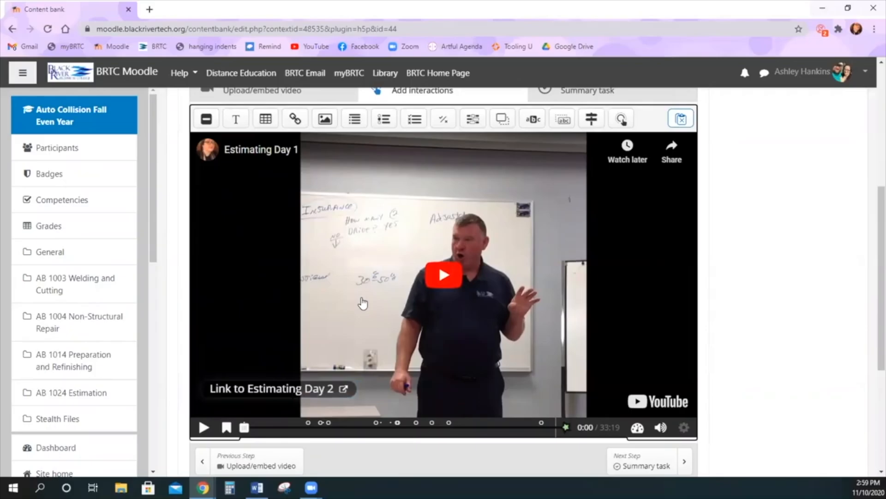
click(344, 389)
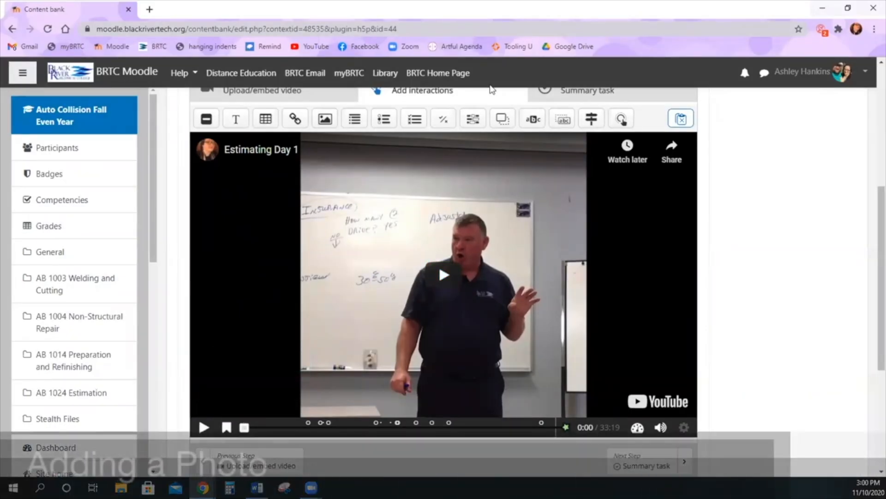
- Add an image interaction to the video using the desktop picture Zoom Background - Everything is Fine
click(325, 119)
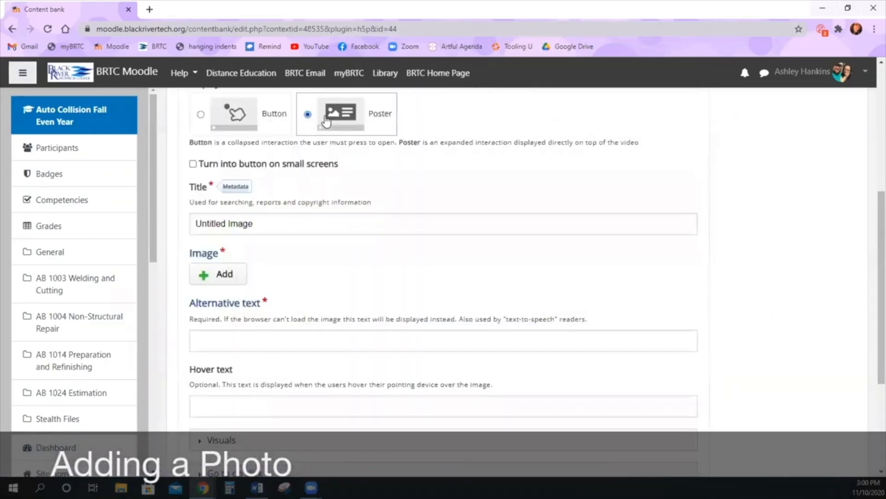
scroll(411, 199, up, 3)
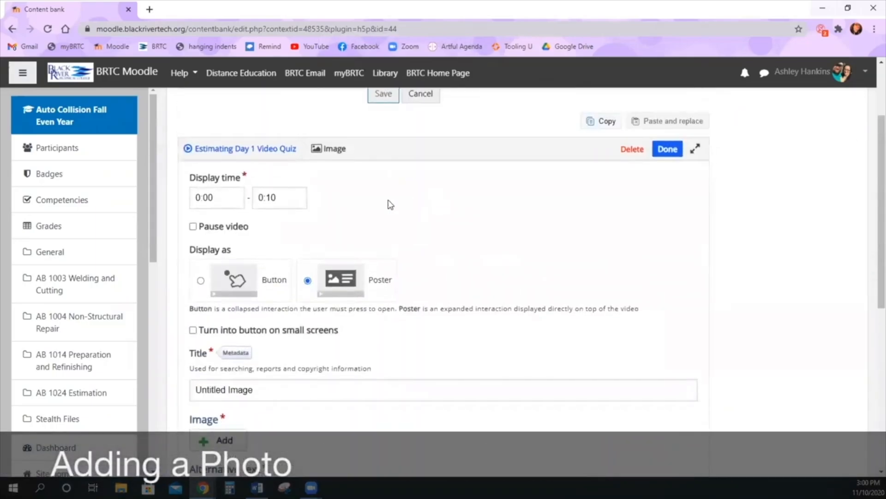
scroll(375, 213, down, 1)
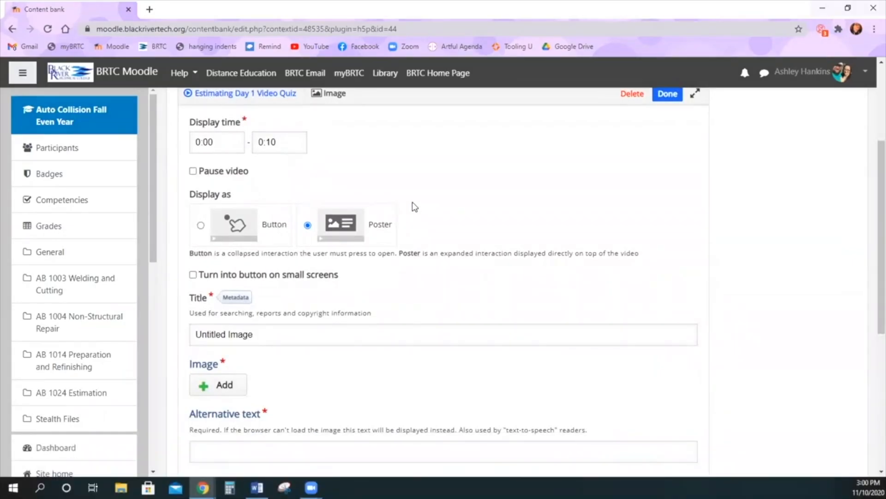
scroll(412, 204, down, 2)
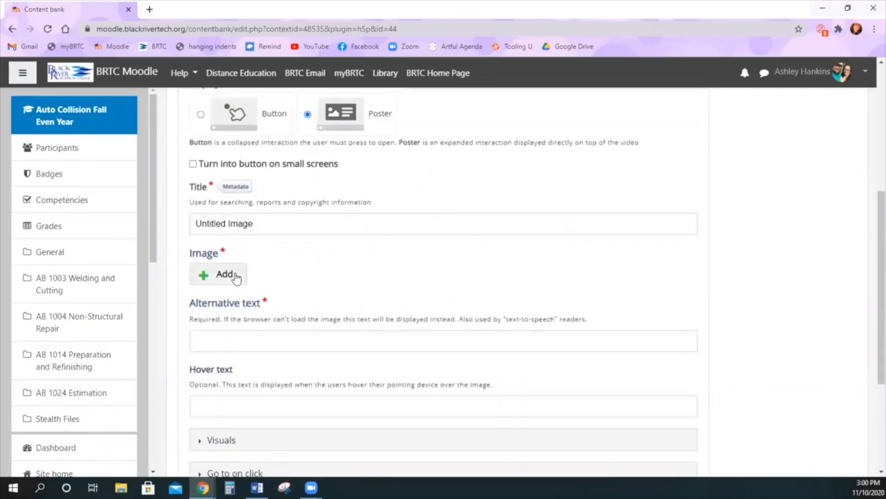
click(234, 272)
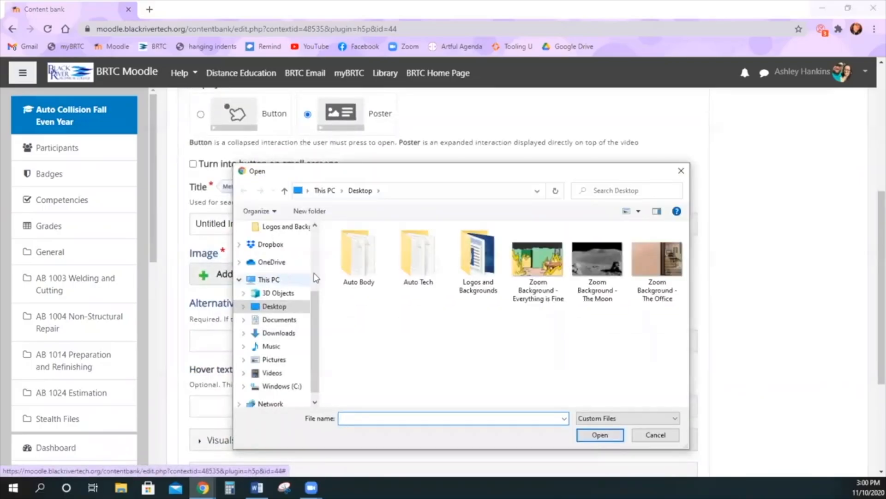
click(538, 261)
click(612, 436)
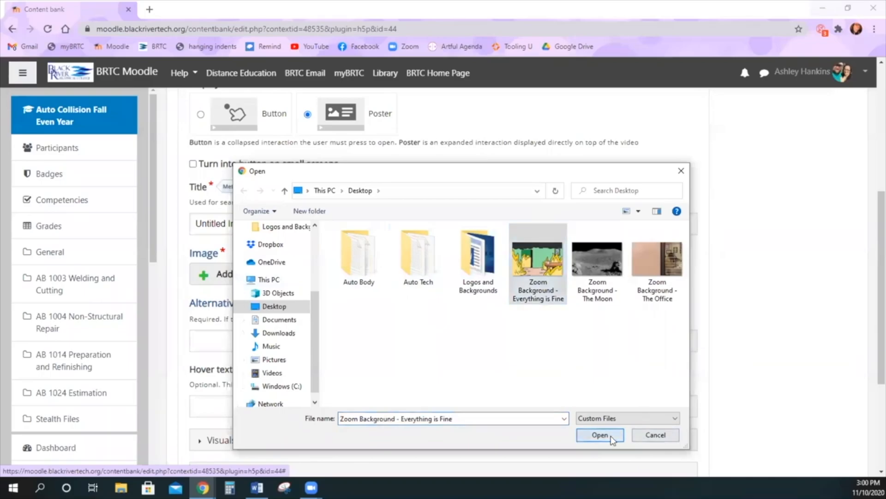
- Give the image the alternative text "A room on fire" and hover text "Everything's Fine!", and finish the interaction
scroll(510, 339, down, 1)
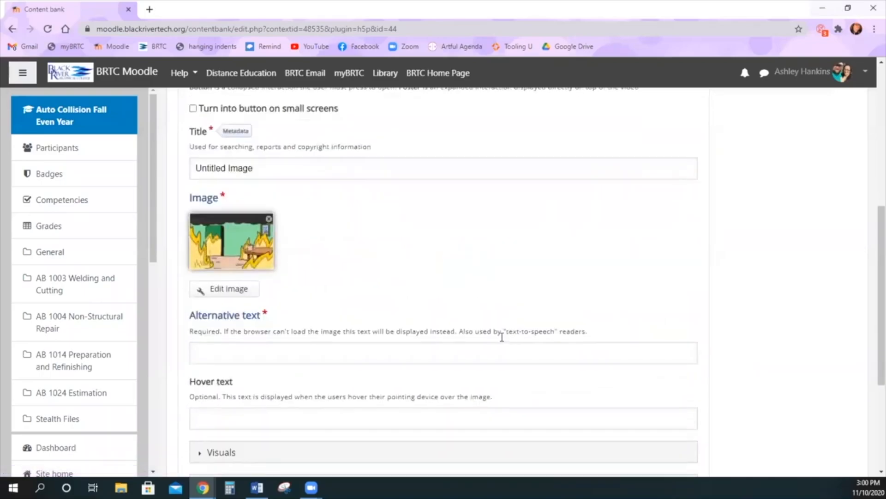
click(480, 352)
text(A room on fire)
scroll(489, 277, down, 3)
click(340, 257)
text(Every)
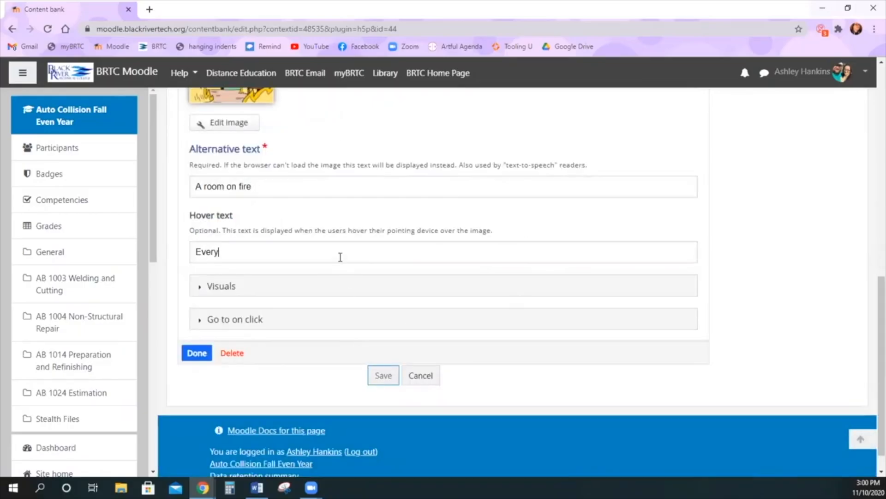
text(thing's Fine!)
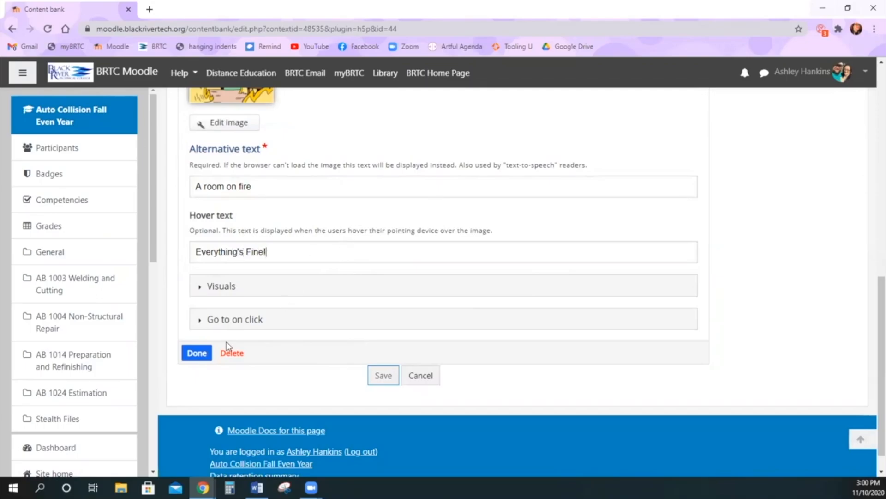
click(194, 354)
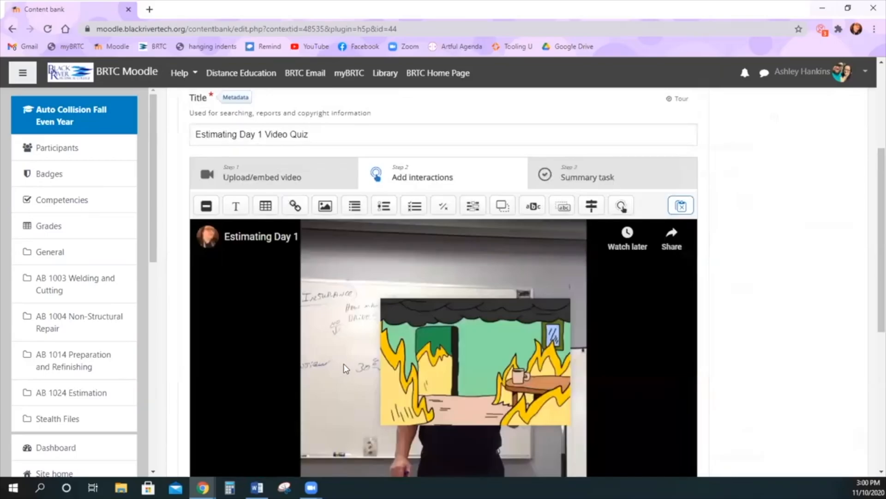
- Move the burning-room image to the lower-right corner of the video and deselect it
scroll(595, 398, down, 3)
click(528, 252)
drag(528, 252, 635, 328)
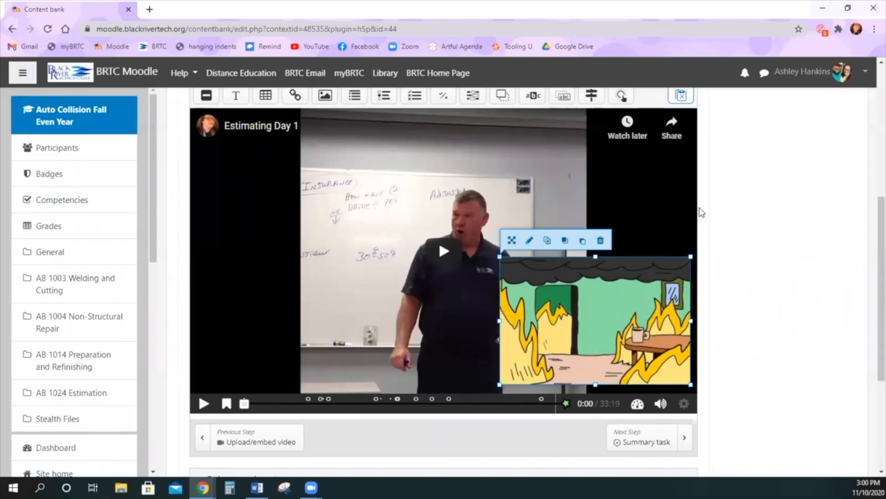
click(677, 201)
click(628, 351)
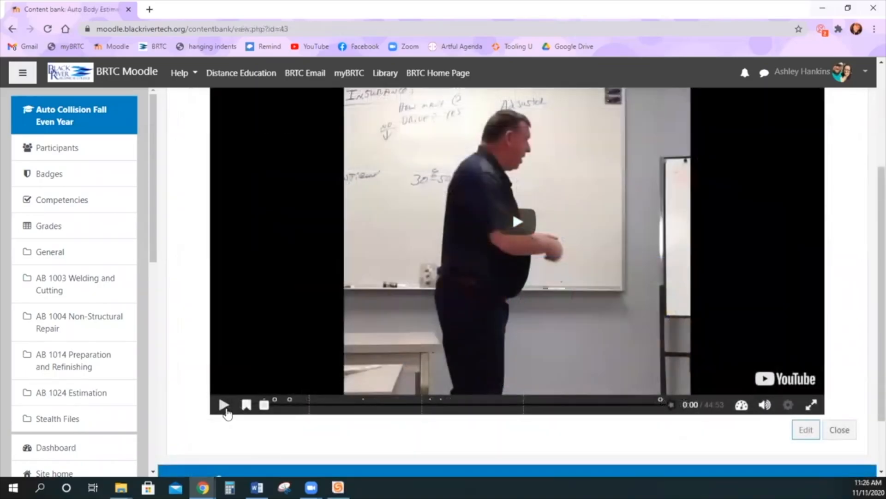
- Play the saved Auto Body Estimating interactive video from its content bank view
click(224, 405)
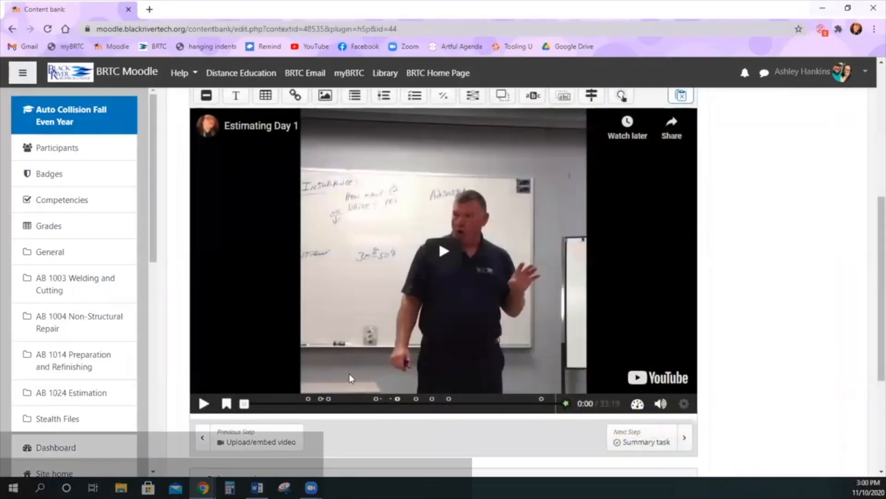
- Set the new summary interaction at 0:00 to display as a Poster
scroll(360, 138, up, 2)
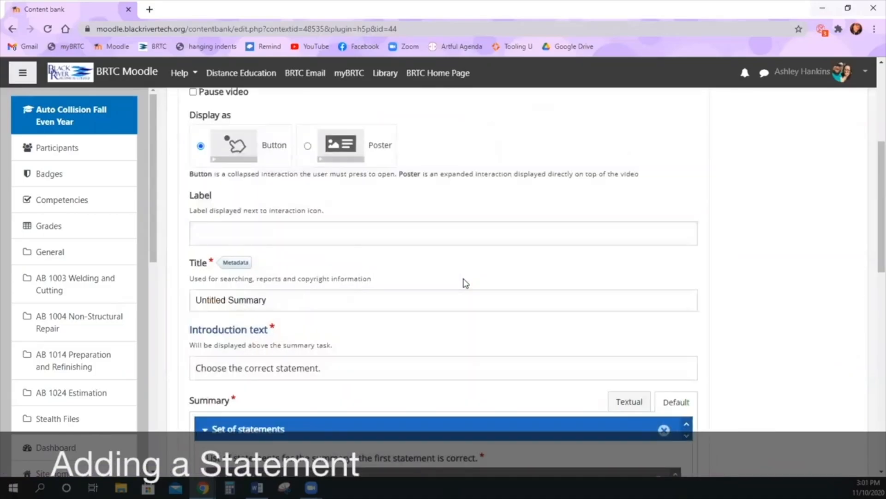
scroll(465, 283, up, 3)
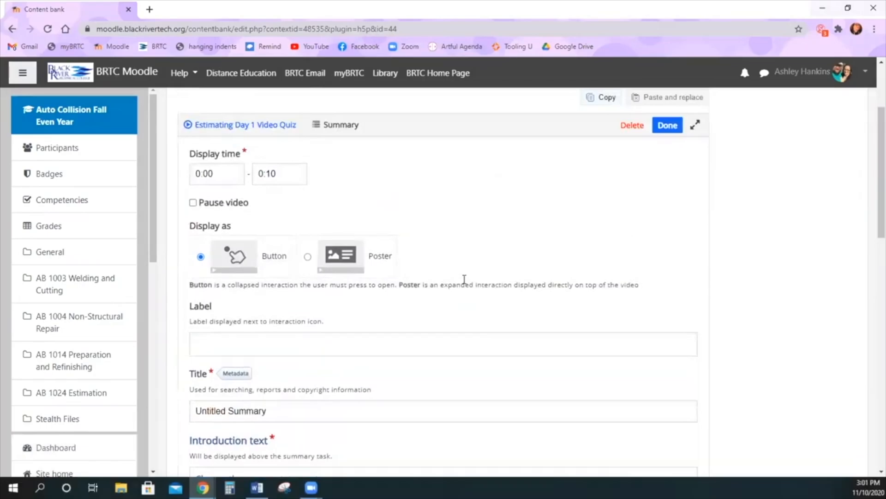
click(322, 262)
- Enter "This statement is true." as the first, correct summary statement and "This statement is false." as the second
scroll(322, 261, down, 6)
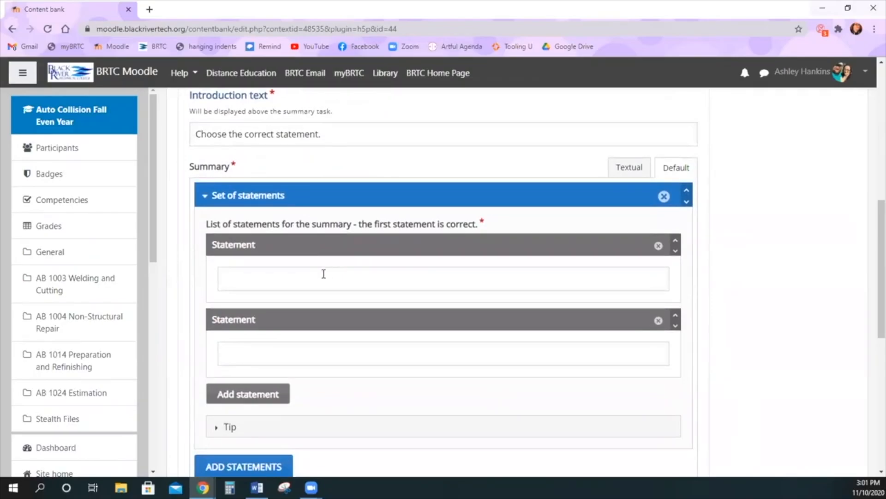
click(324, 279)
text(Thi)
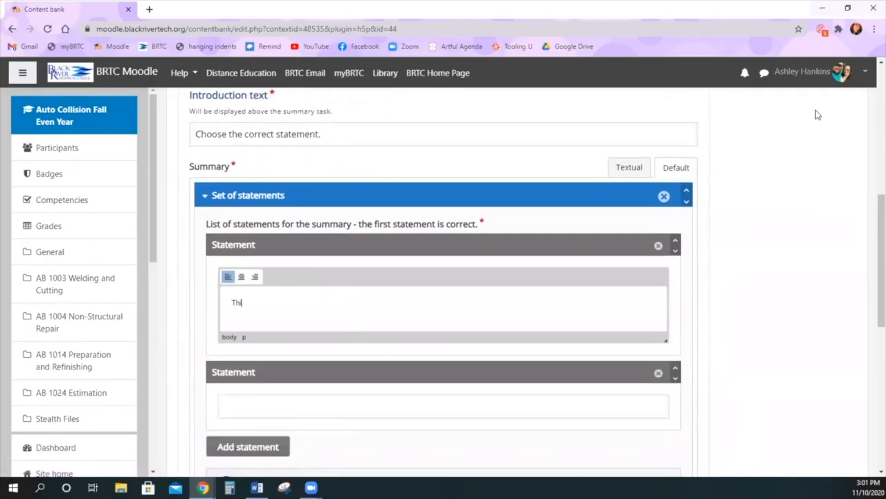
text(s statement is true.)
scroll(439, 317, down, 1)
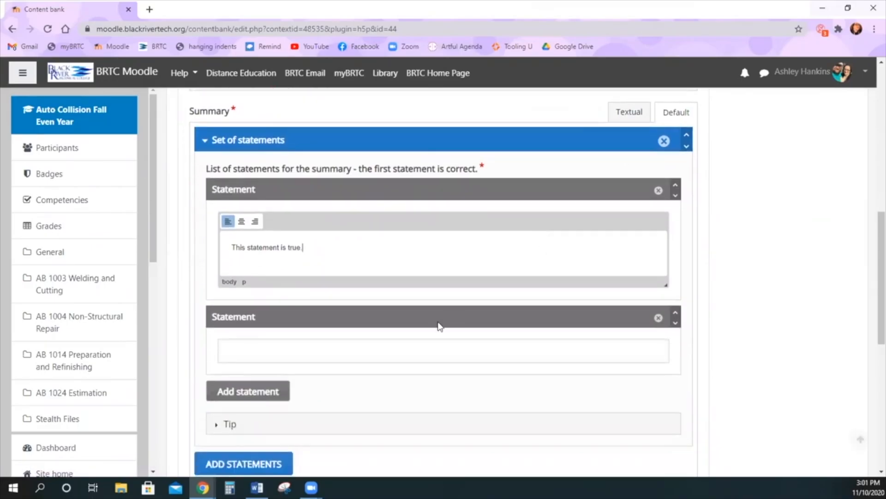
click(422, 358)
text(This statement is false.)
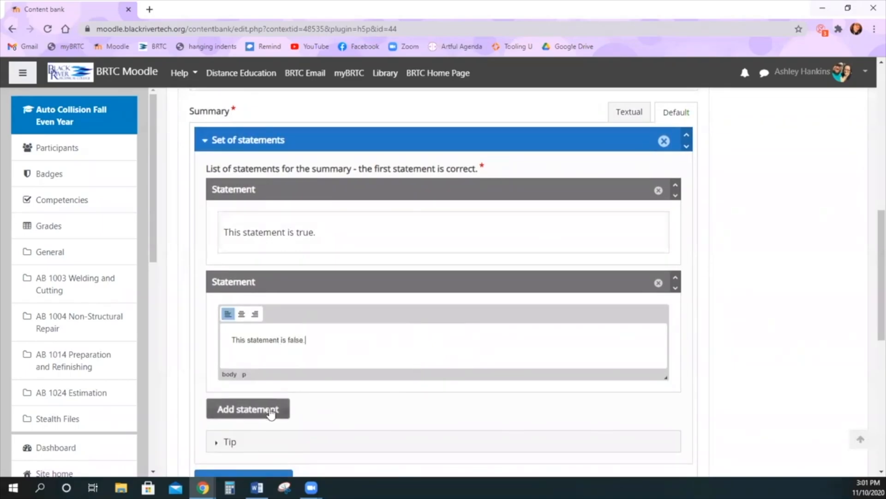
- Add a third summary statement reading "This statement is also false."
click(269, 410)
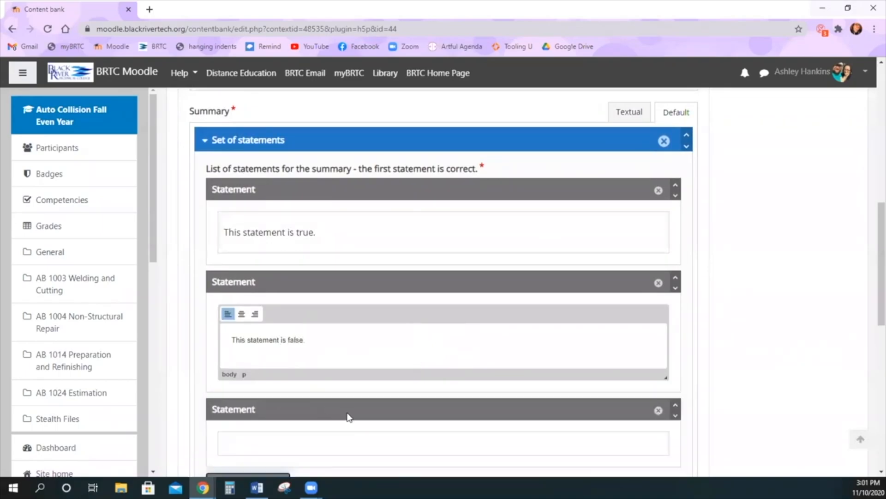
click(342, 443)
text(This statement is also false.)
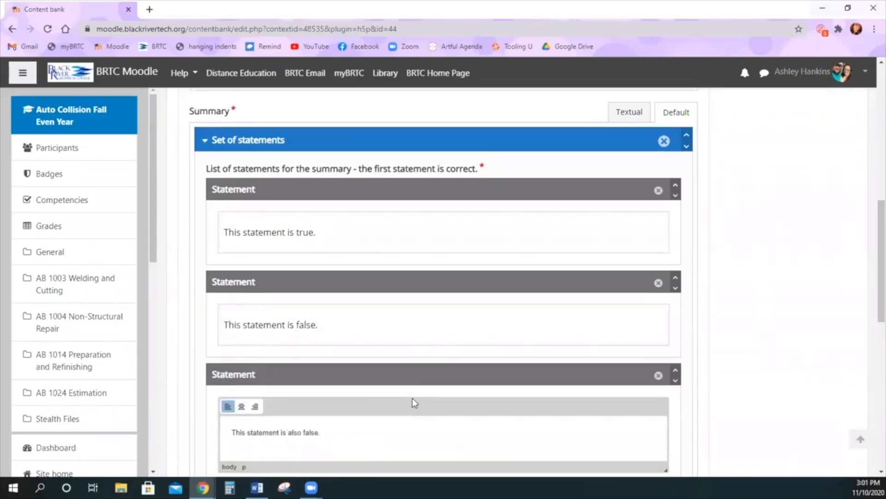
- Add the tip text "Choose the statement that is true." to the set of statements
scroll(412, 400, down, 5)
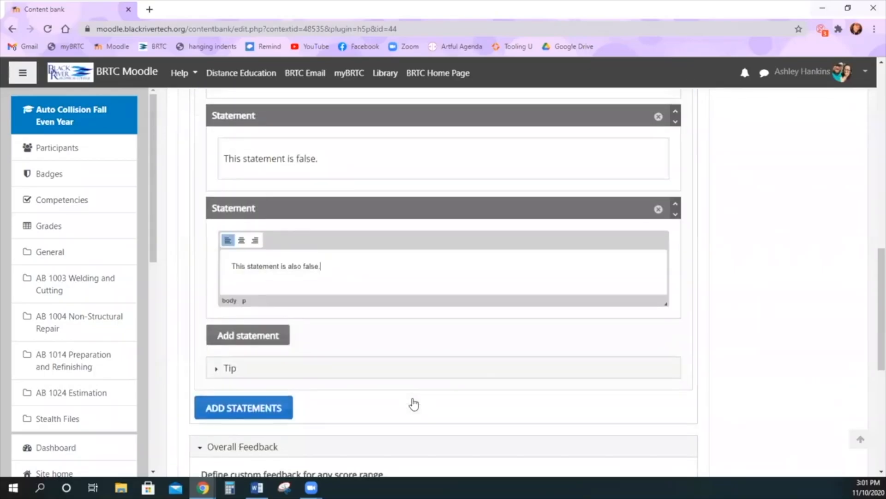
scroll(414, 402, down, 1)
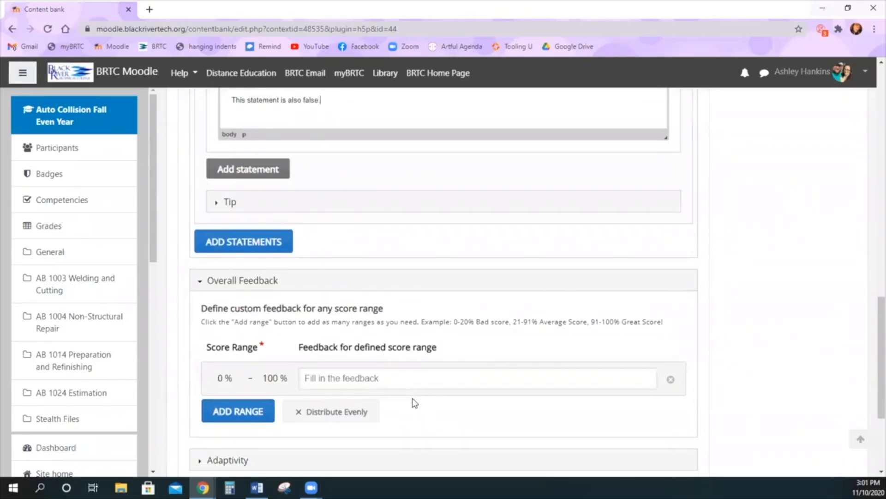
scroll(411, 402, up, 6)
scroll(412, 402, up, 2)
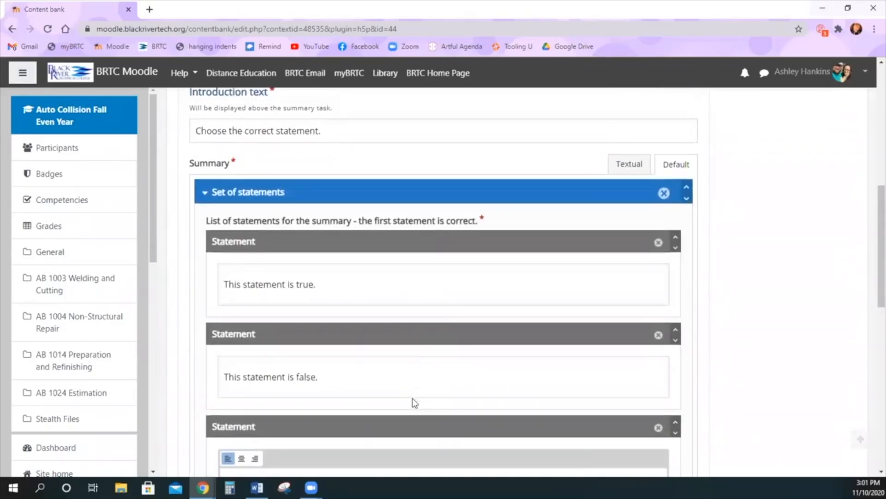
scroll(369, 398, down, 3)
click(257, 423)
scroll(363, 404, down, 2)
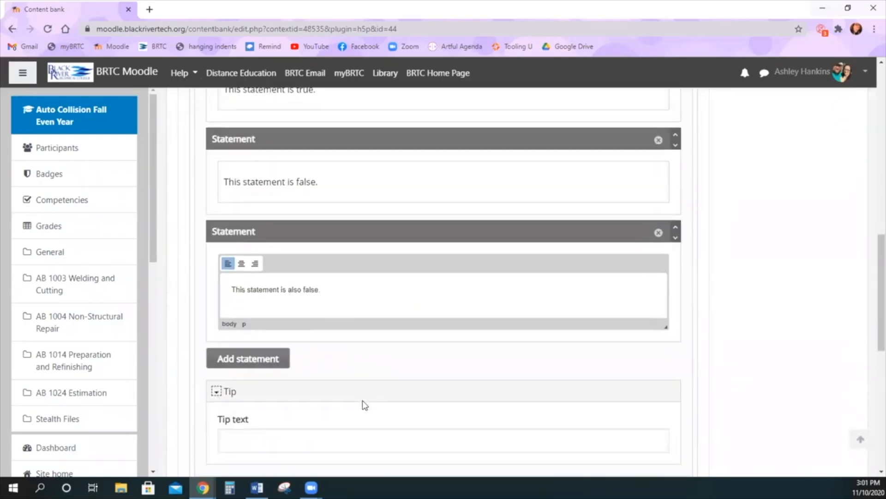
click(358, 364)
text(C)
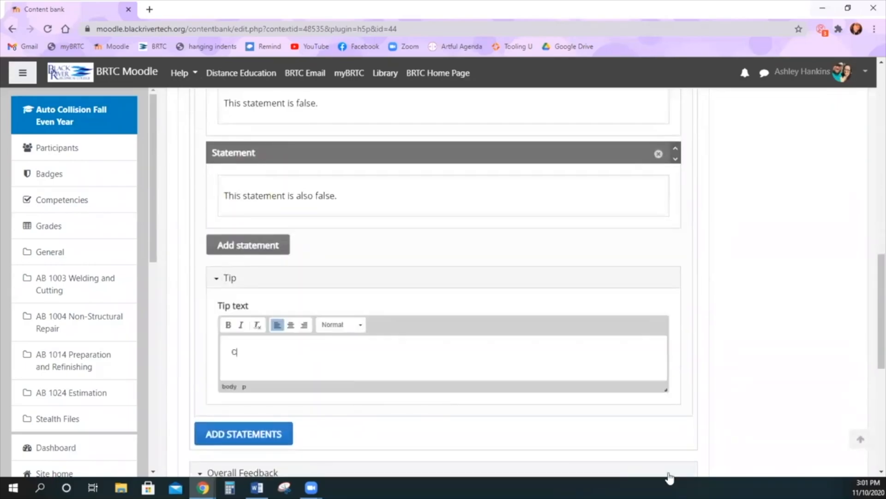
text(hoose the statement that is true.)
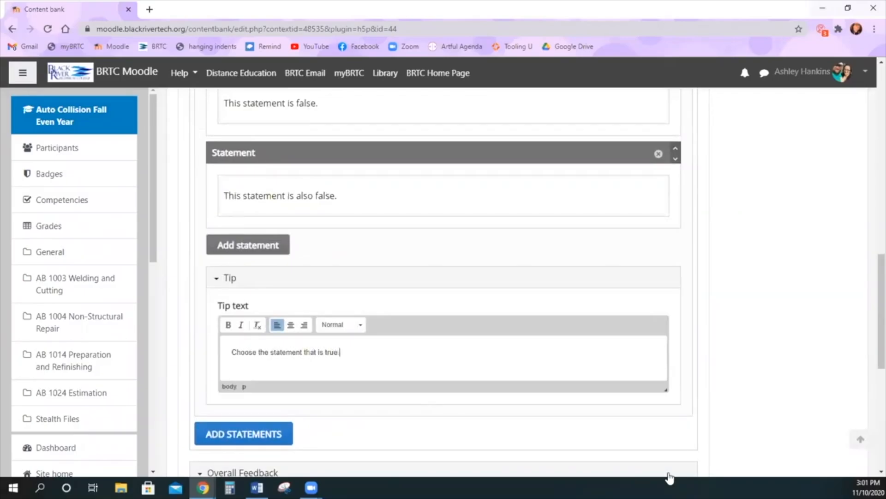
- Define overall feedback "Make sure you read the instructions carefully" for 0–70% and "Good job" for 71–100%
scroll(337, 360, down, 4)
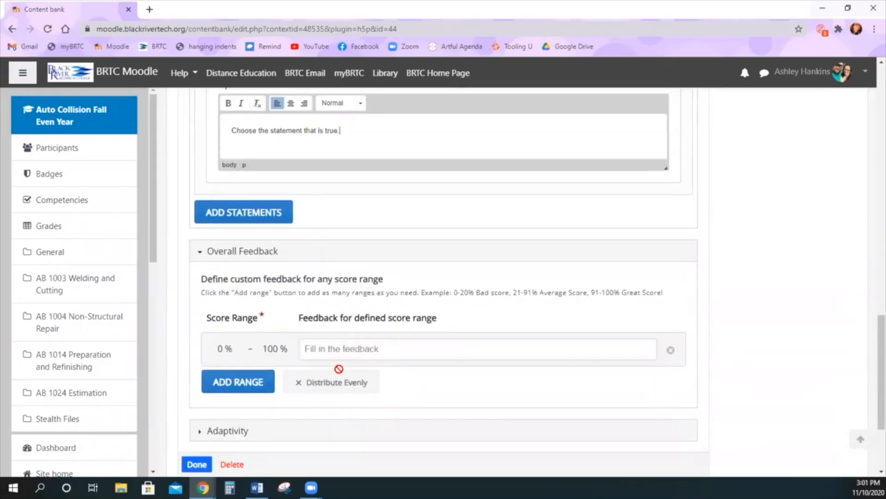
scroll(339, 369, down, 1)
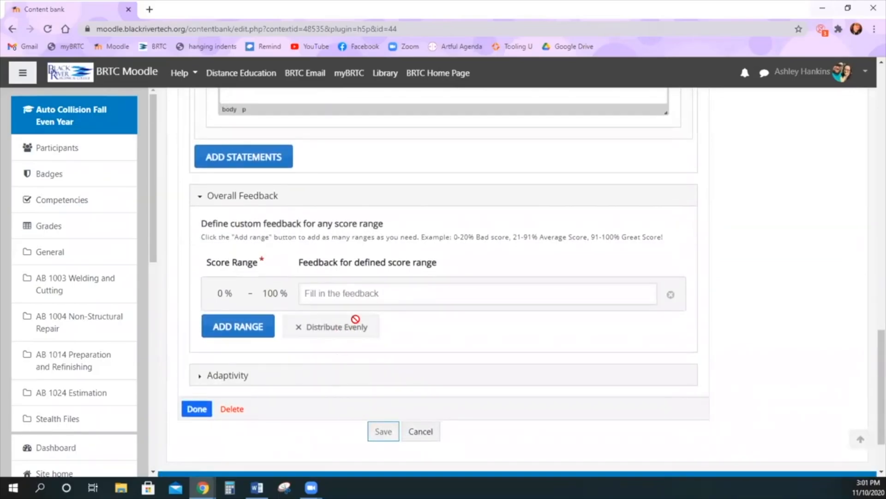
click(239, 326)
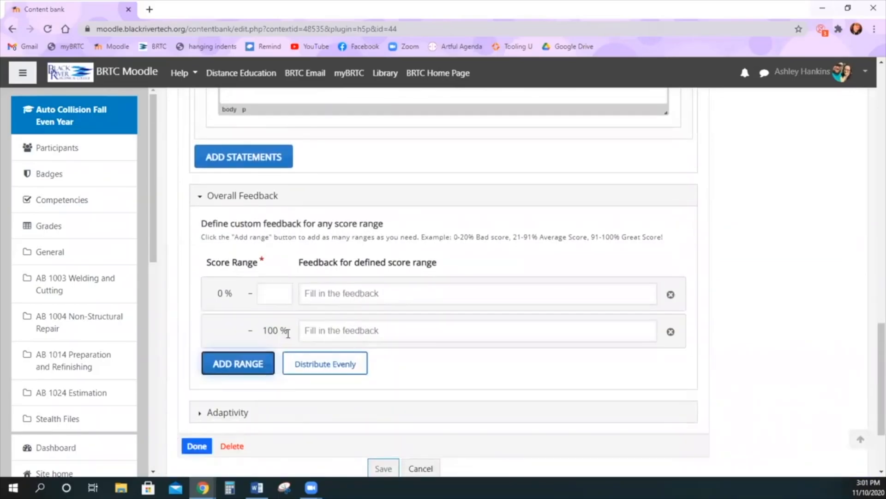
click(282, 297)
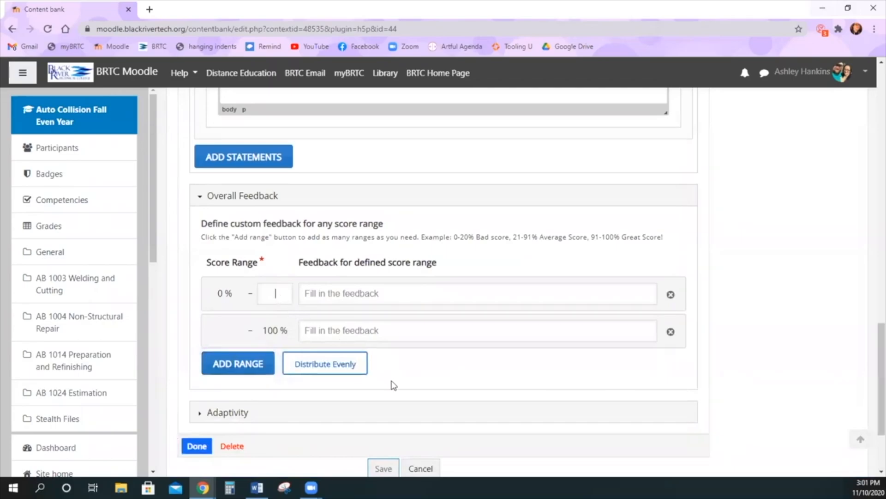
text(70)
key(Tab)
text(Make sure you read the instructions carefully)
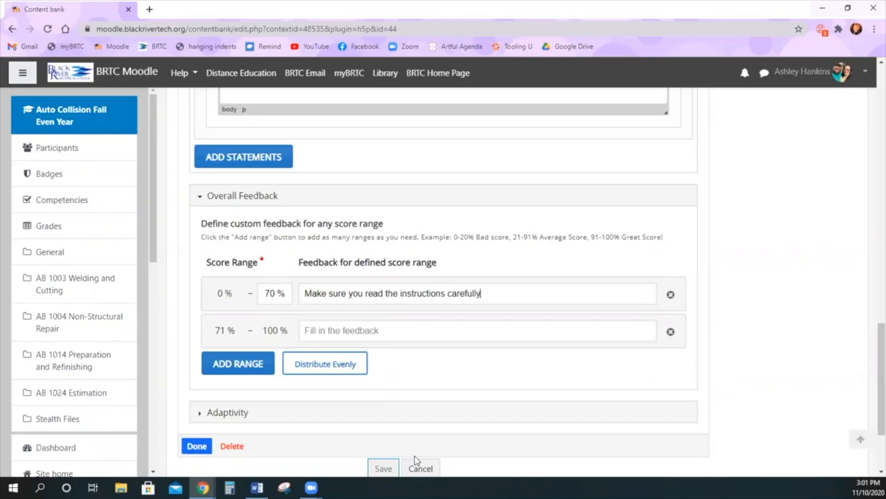
click(355, 330)
text(Good jo)
- Set the adaptivity action on all correct to seek to 11:00, with the seek button labelled "Skip Ahead"
scroll(368, 358, down, 1)
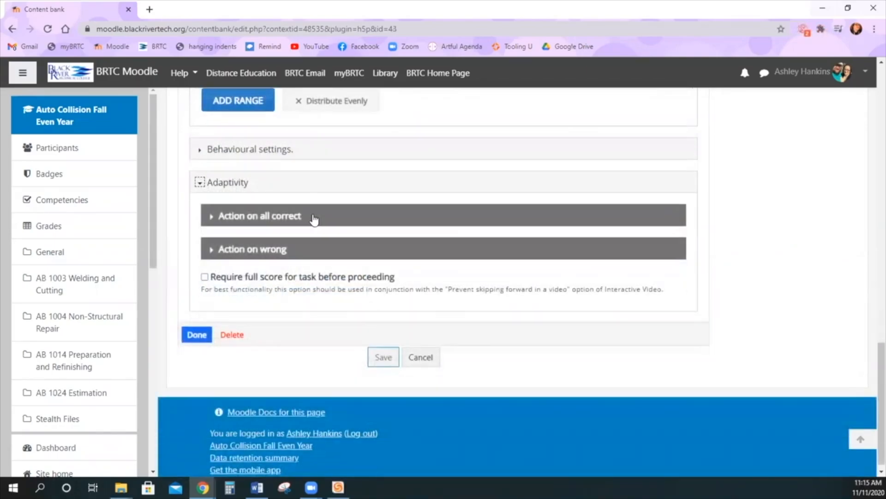
click(314, 220)
scroll(477, 283, down, 1)
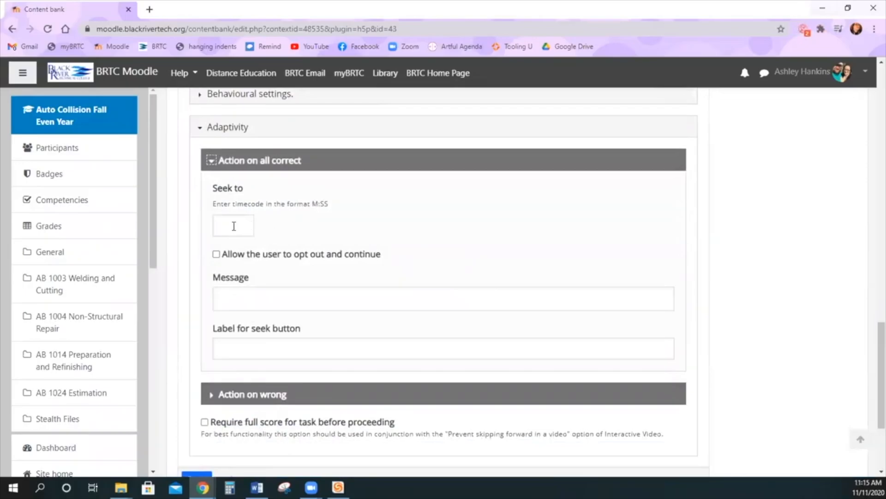
click(234, 226)
text(11:00)
click(416, 300)
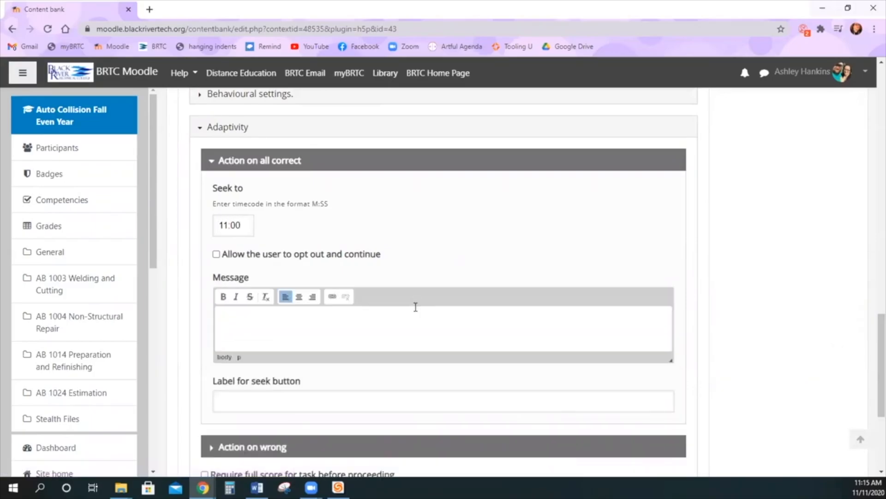
scroll(416, 307, down, 1)
click(405, 353)
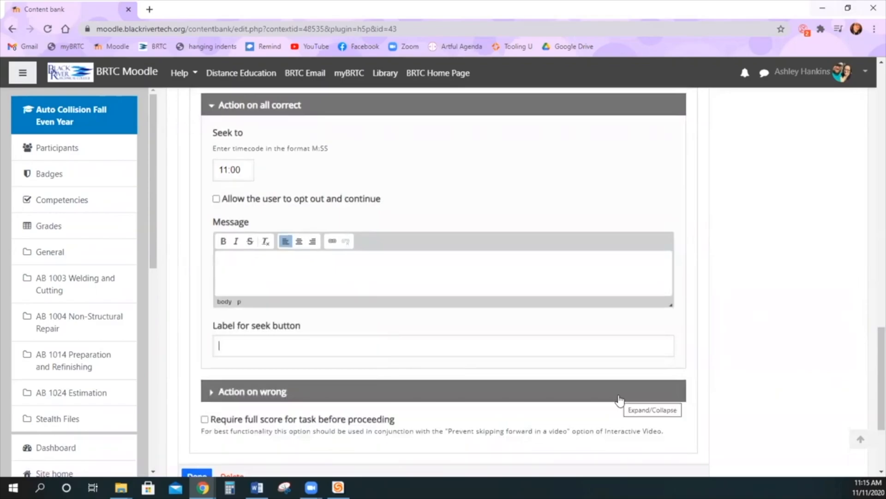
text(Skip Ahead)
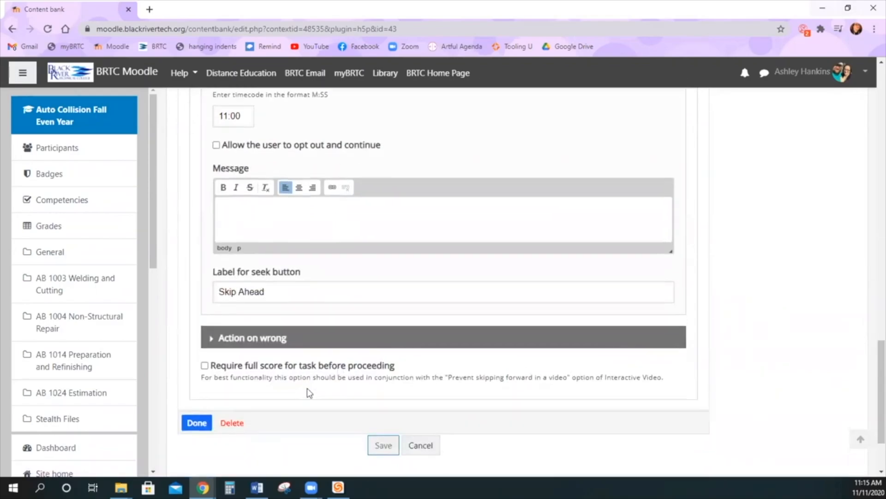
- Set the adaptivity action on wrong to seek to 0:00, with the seek button labelled "Go Back"
scroll(397, 402, down, 1)
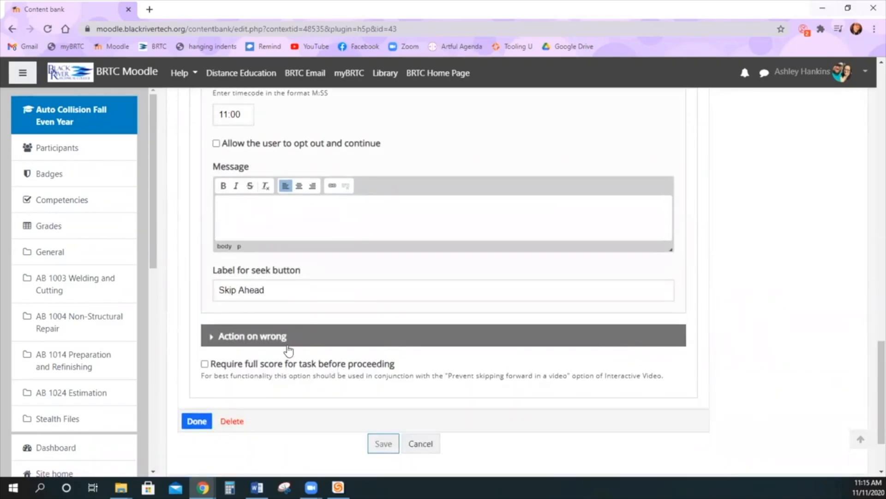
click(289, 343)
click(240, 403)
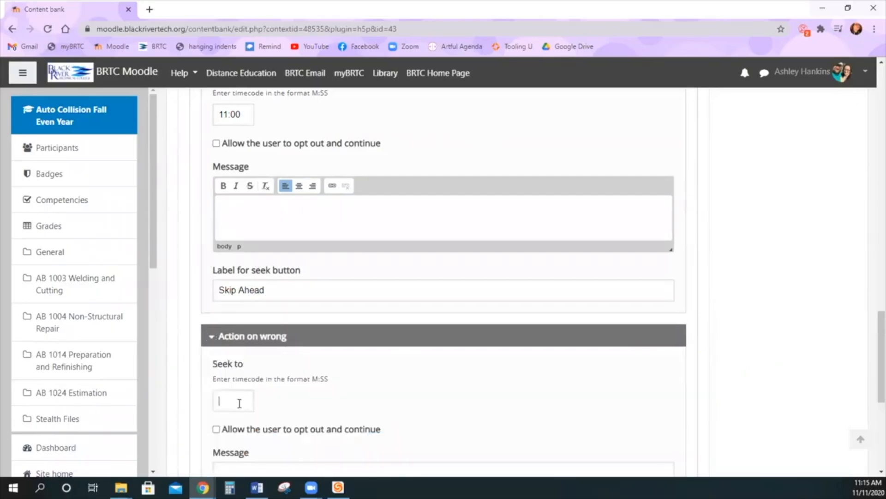
text(0:00)
scroll(236, 441, down, 1)
scroll(252, 422, down, 1)
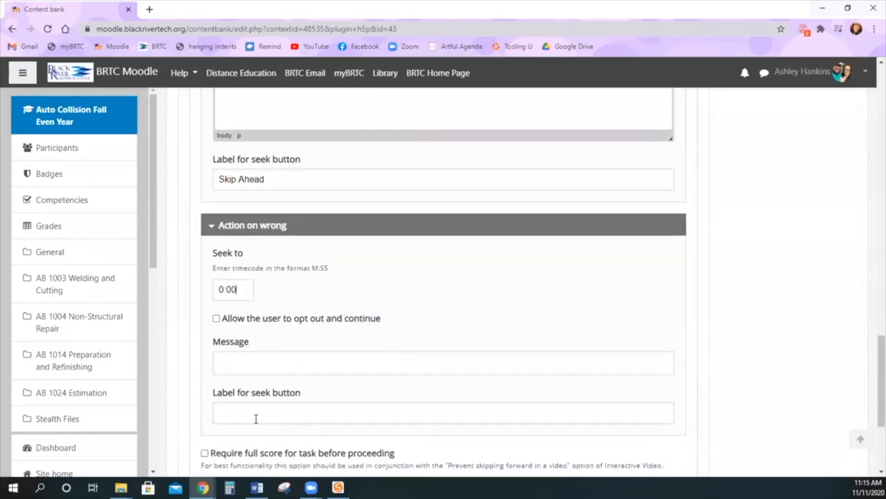
click(257, 416)
text(Go Back)
- Try the option that allows the user to opt out and continue under the action on all correct
scroll(334, 402, up, 3)
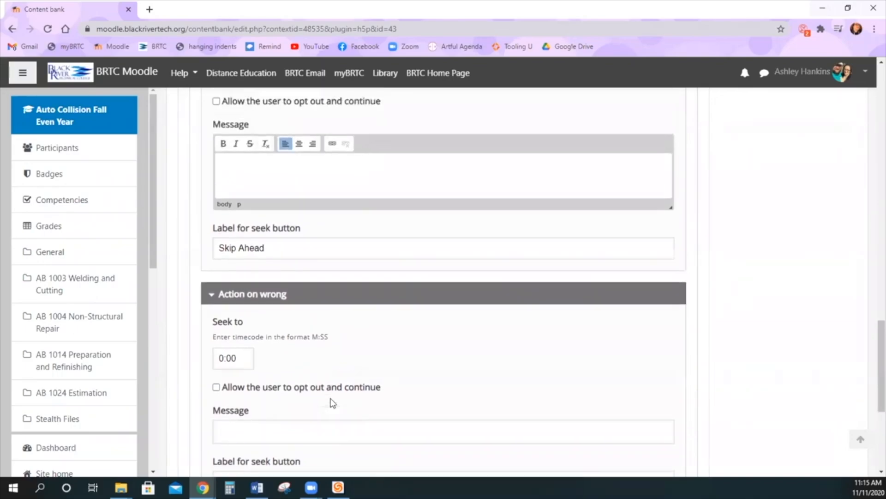
scroll(332, 402, up, 1)
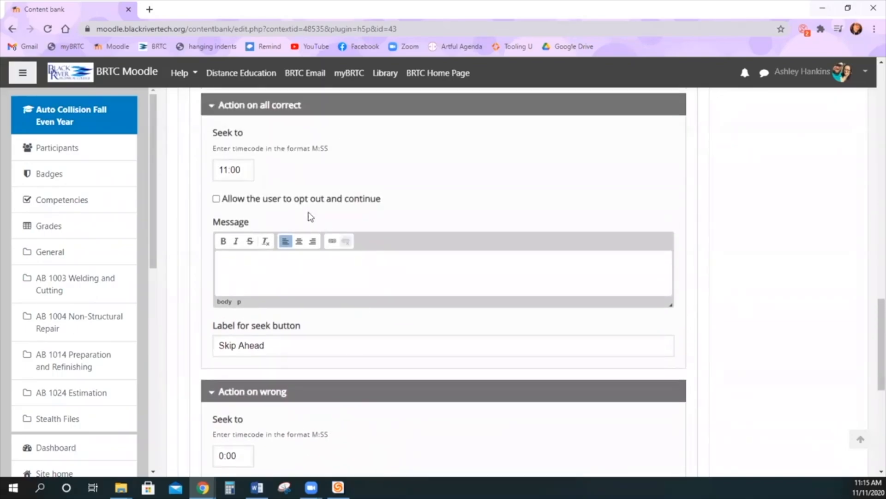
click(291, 201)
click(291, 201)
scroll(415, 361, down, 3)
scroll(414, 360, down, 1)
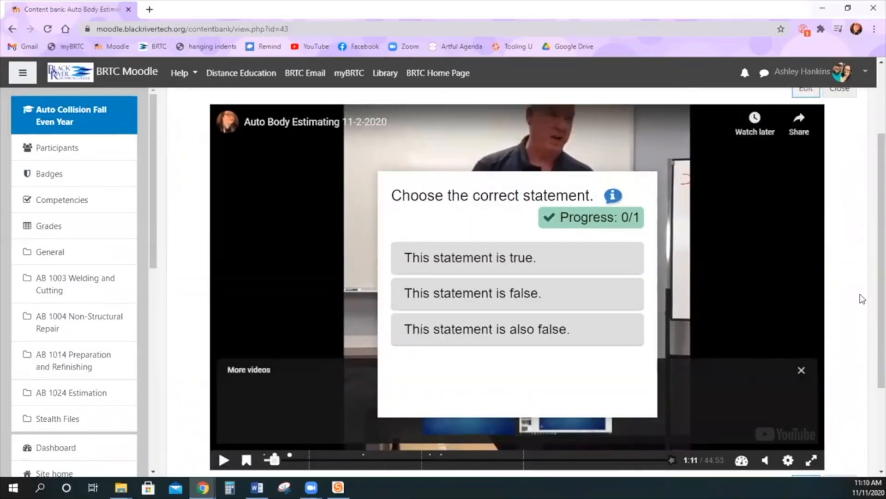
- Test the statement interaction in the video by choosing "This statement is true." and continue past the result
click(564, 270)
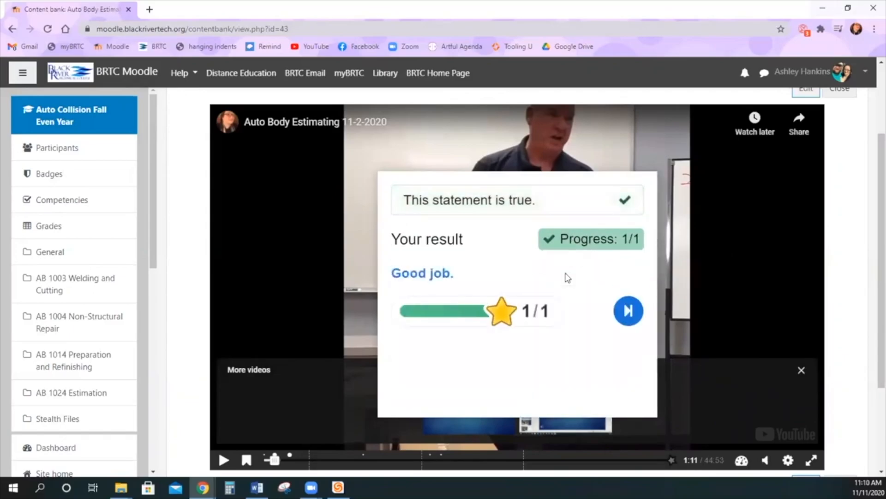
scroll(568, 277, down, 1)
scroll(568, 277, down, 1)
scroll(567, 277, up, 1)
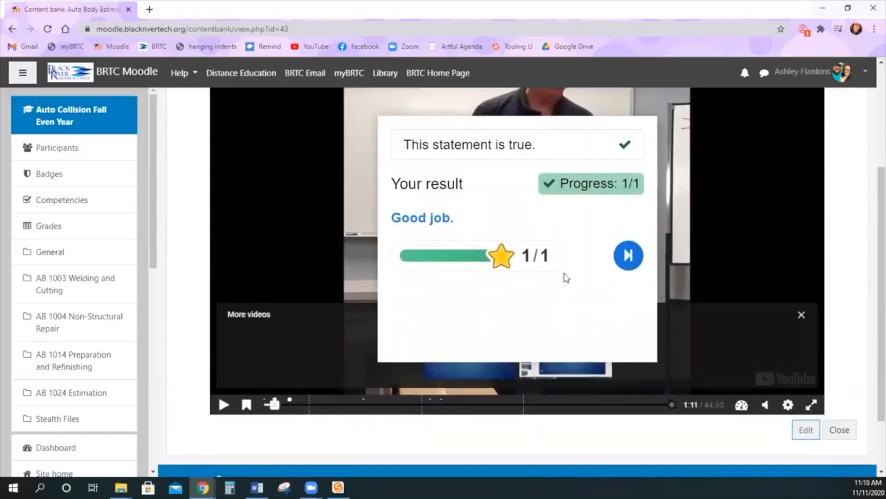
click(629, 255)
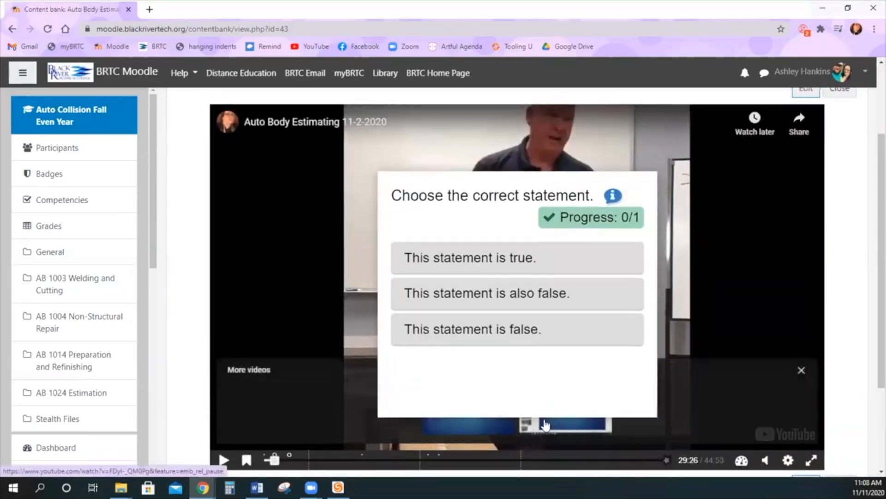
- Test a wrong answer by choosing "This statement is false.", view the tip, choose the true statement and continue past the result
click(570, 331)
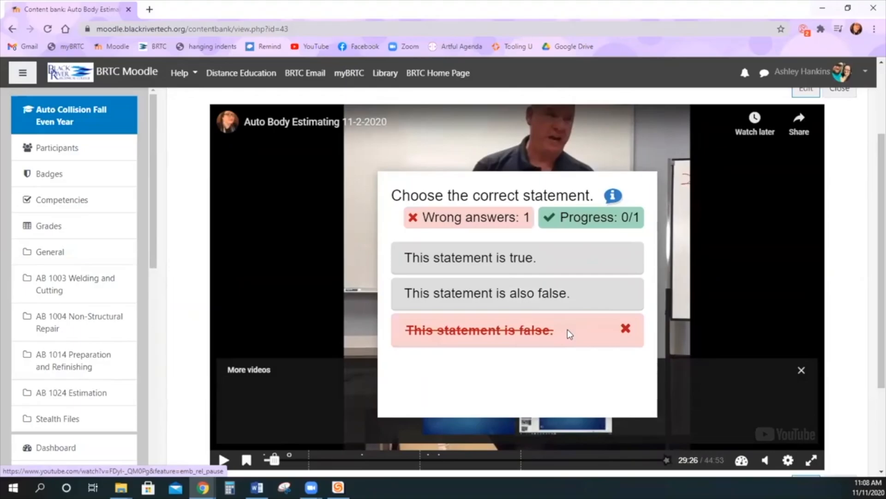
click(613, 197)
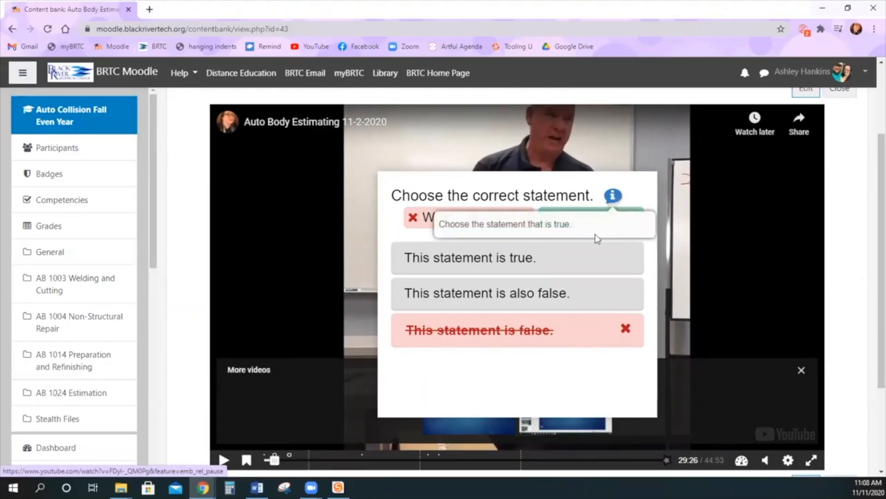
click(558, 382)
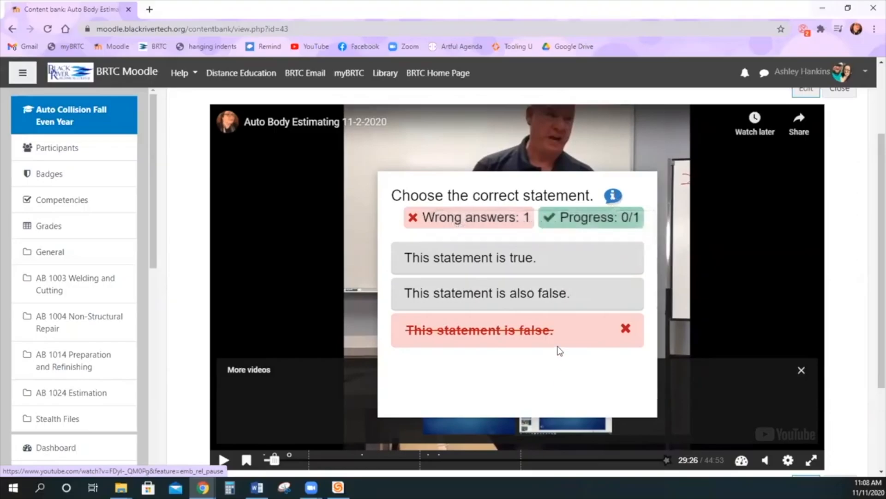
click(561, 267)
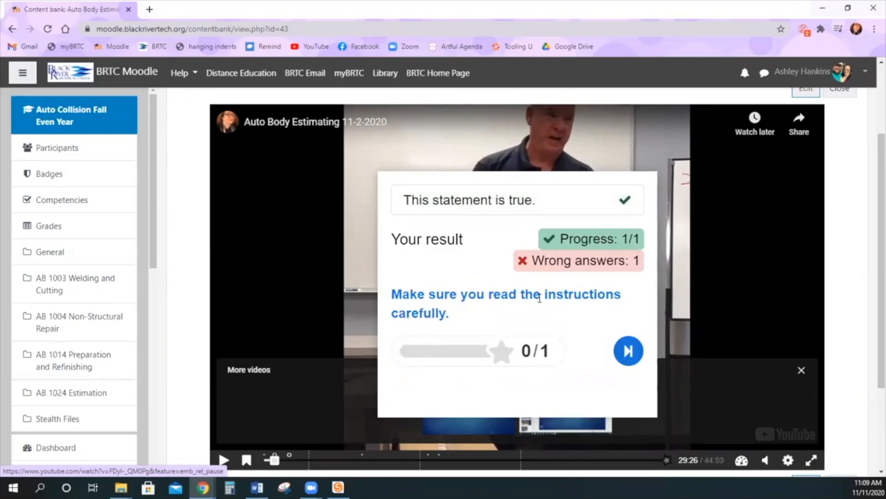
click(627, 351)
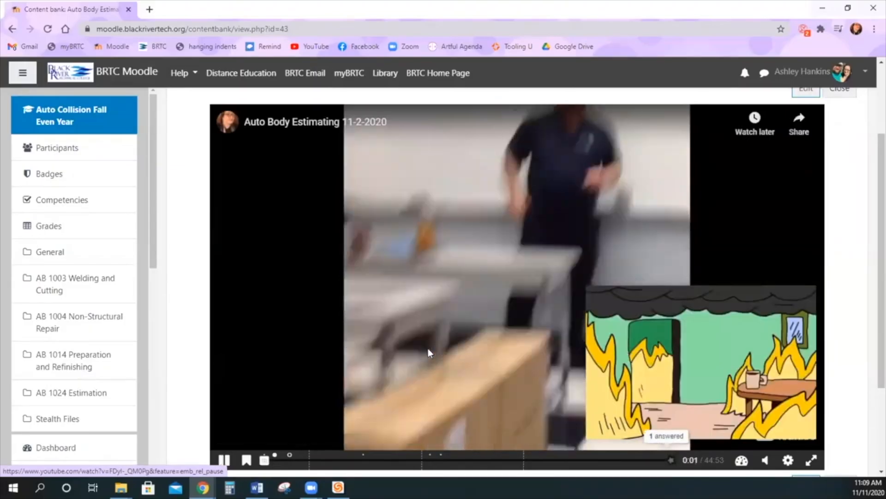
- Review the Questions 5 & 6 interaction, including its display settings, the OEM and LKQ questions with their alternatives, and the overall feedback
scroll(428, 348, down, 1)
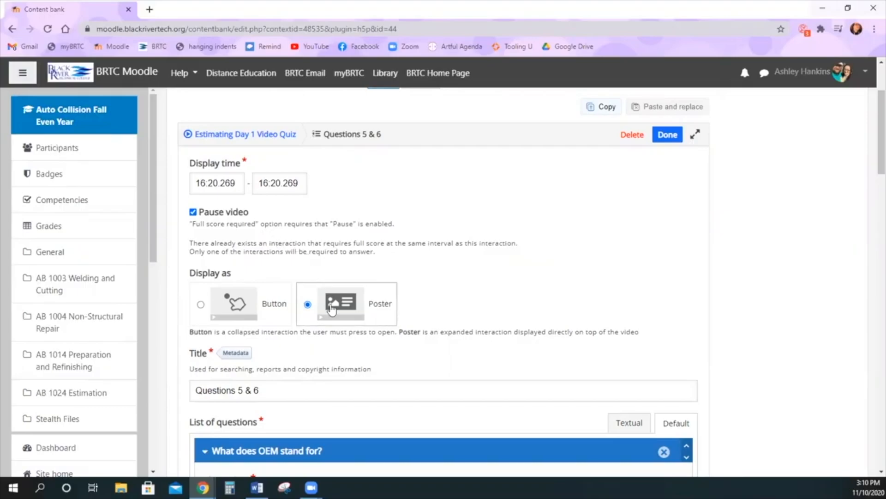
scroll(331, 308, down, 4)
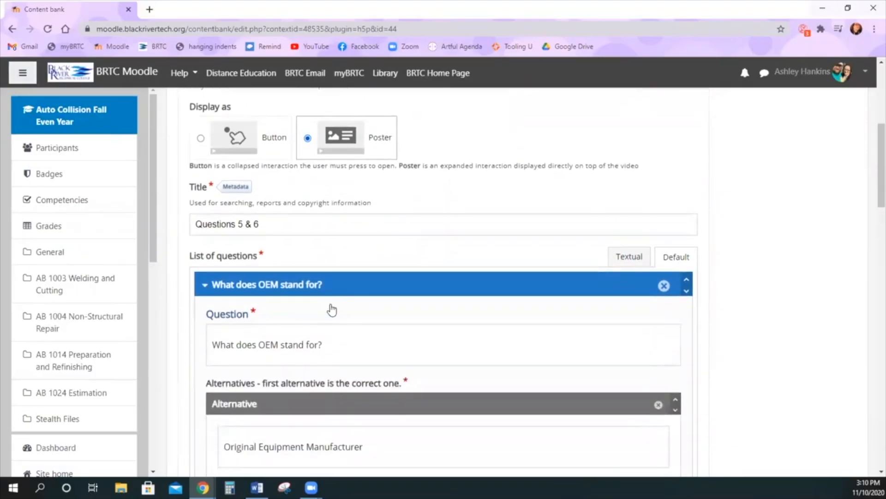
scroll(332, 308, down, 2)
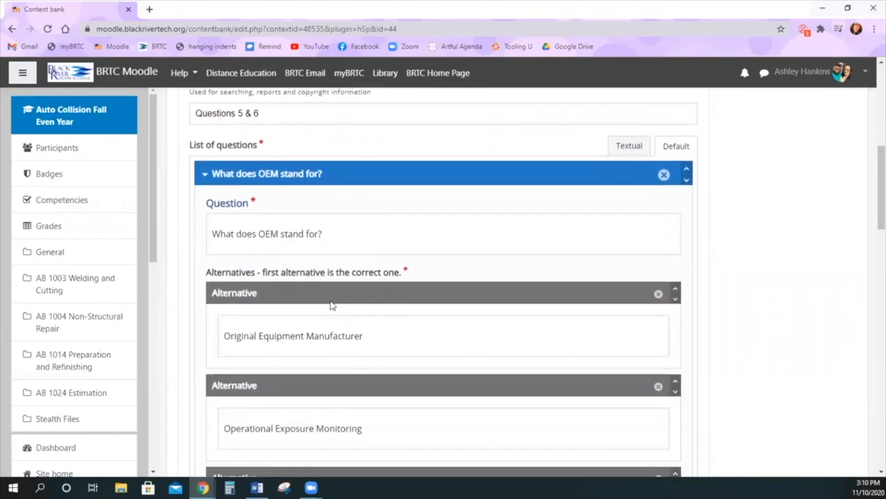
scroll(372, 245, down, 7)
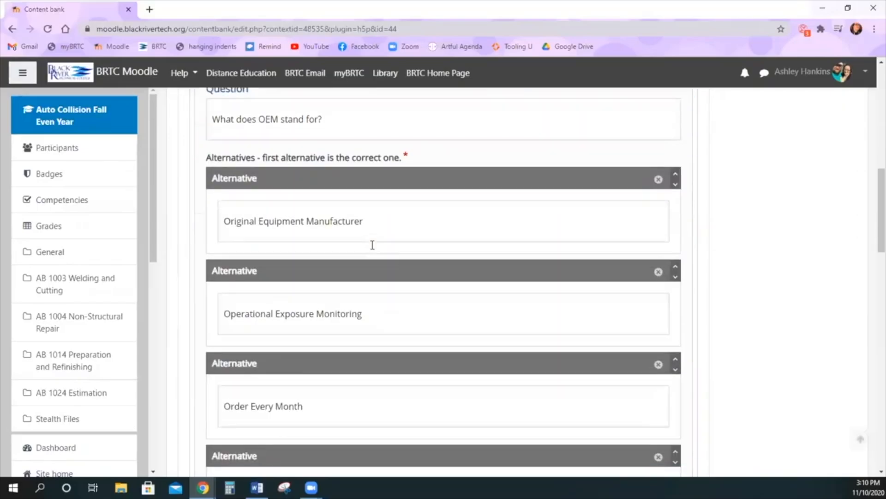
scroll(373, 244, up, 6)
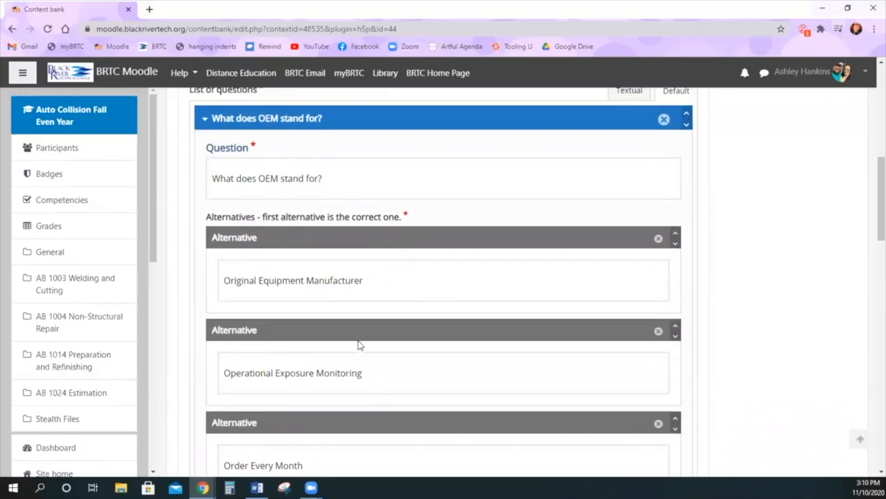
scroll(358, 342, down, 6)
scroll(358, 344, down, 4)
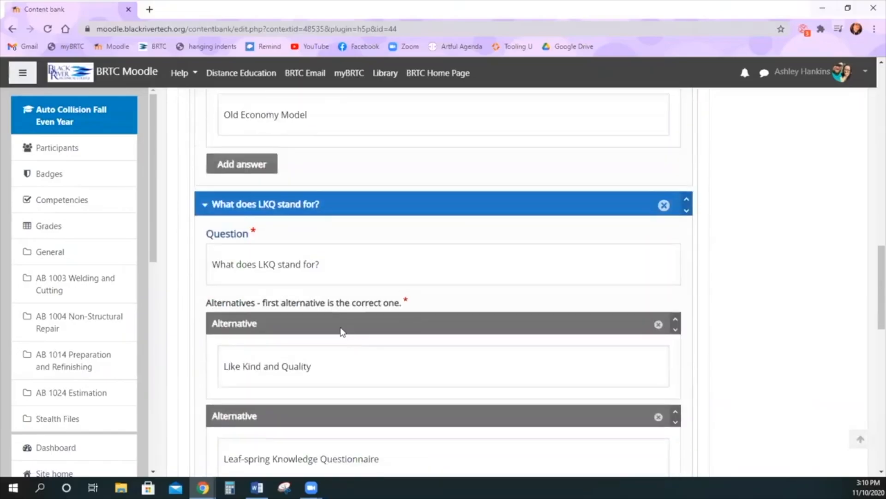
scroll(342, 332, down, 2)
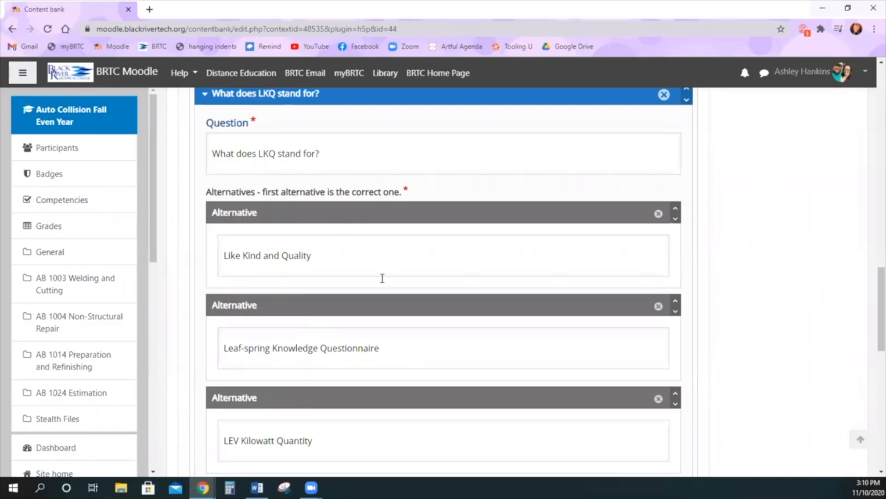
scroll(382, 306, down, 5)
scroll(385, 308, down, 5)
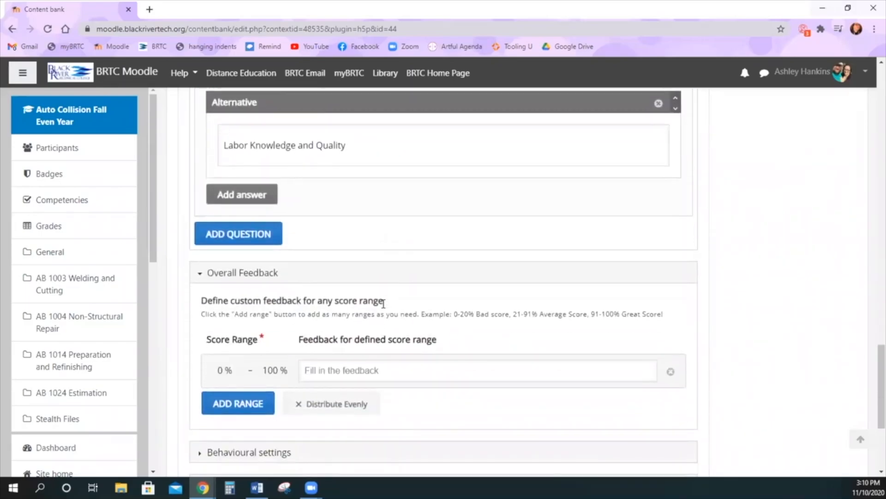
scroll(383, 305, down, 3)
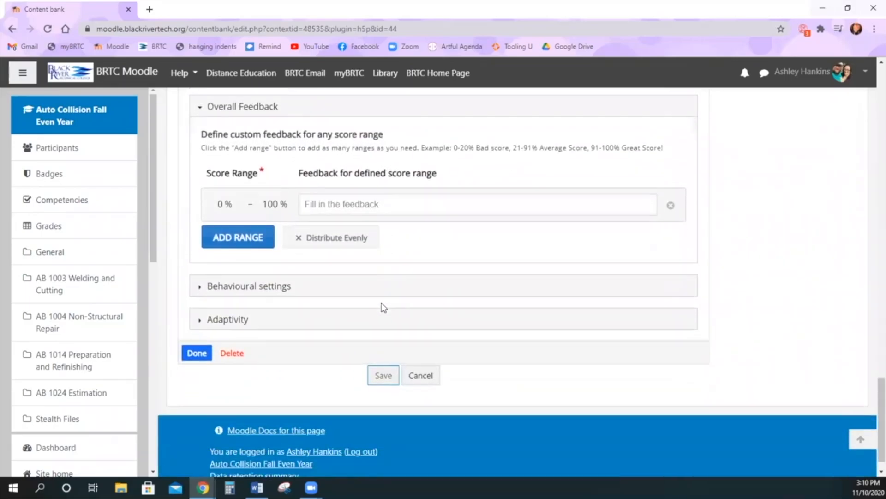
- Review the behavioural settings of Questions 5 & 6, such as timeouts, retry and pass percentage, and open its adaptivity options
click(309, 293)
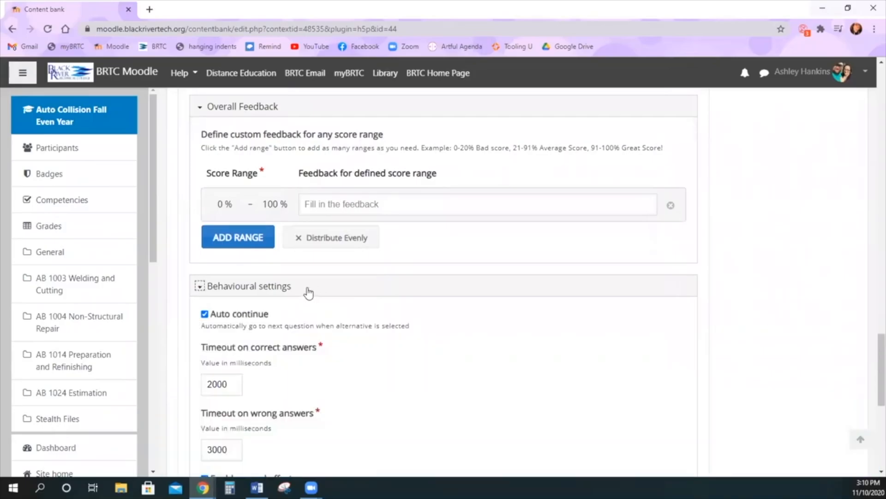
scroll(308, 292, down, 3)
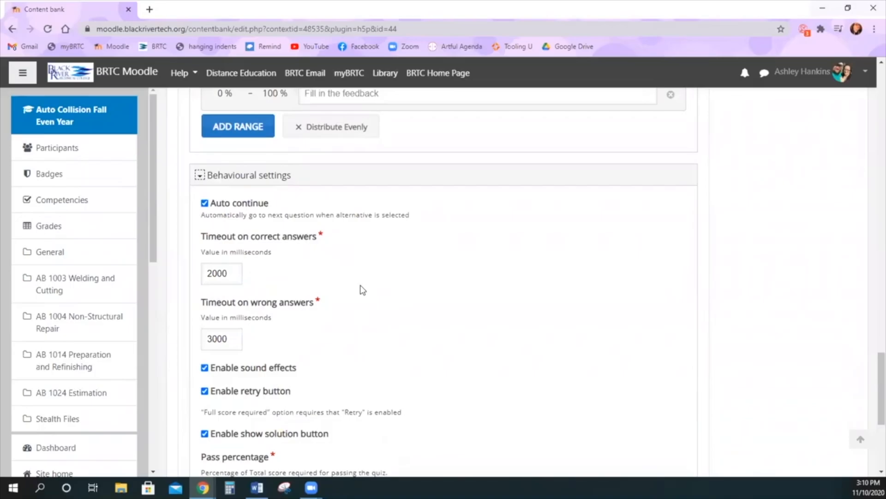
scroll(362, 289, down, 1)
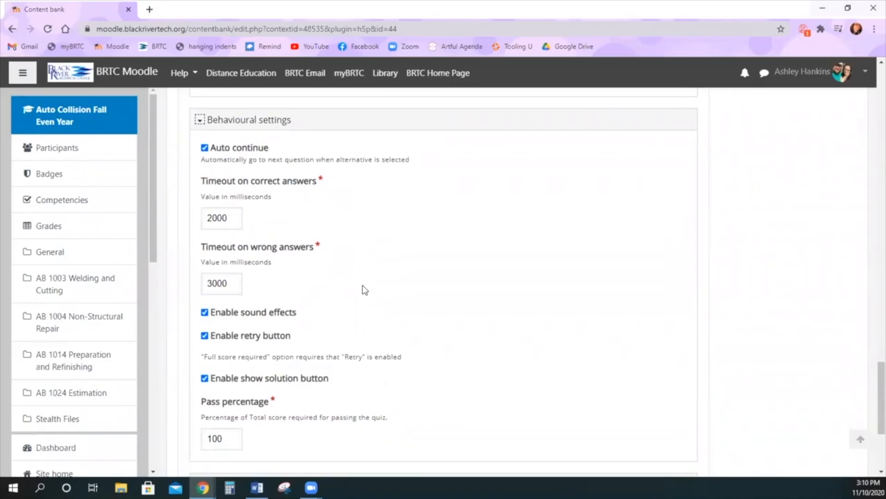
scroll(362, 284, down, 3)
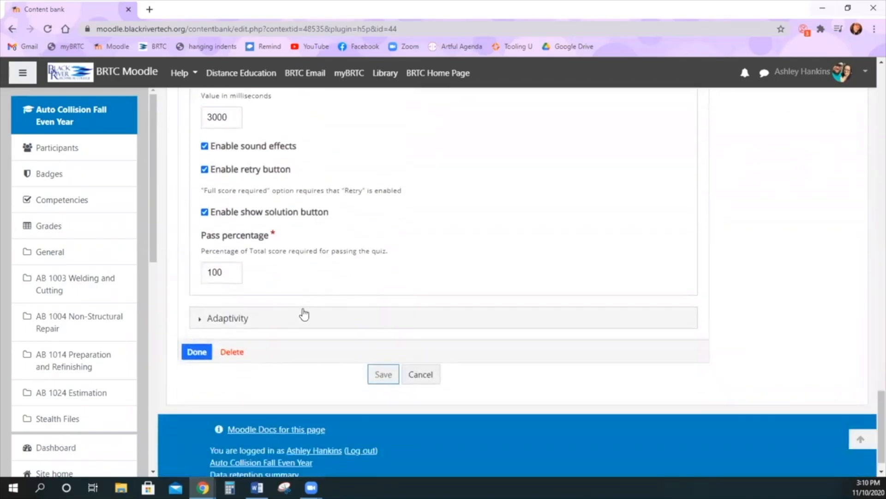
click(304, 315)
scroll(351, 306, down, 3)
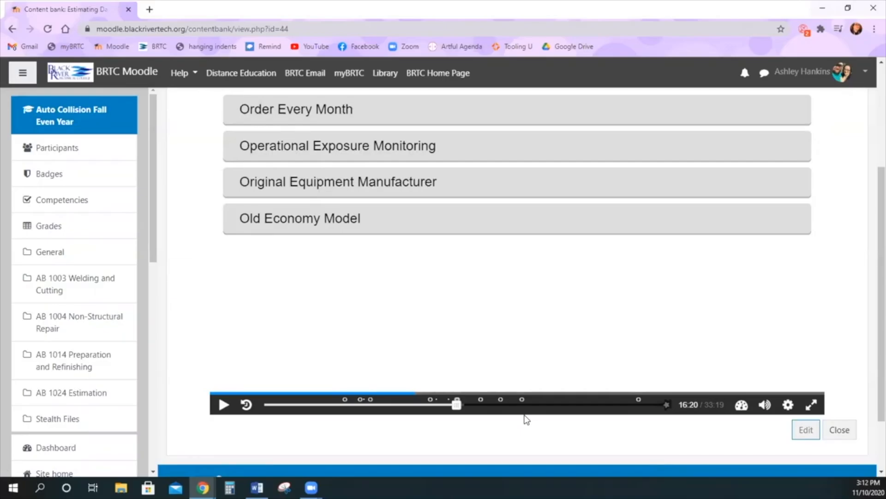
- Test the single choice set by answering "Operational Exposure Monitoring" for OEM and "Like Kind and Quality" for LKQ
scroll(369, 355, up, 3)
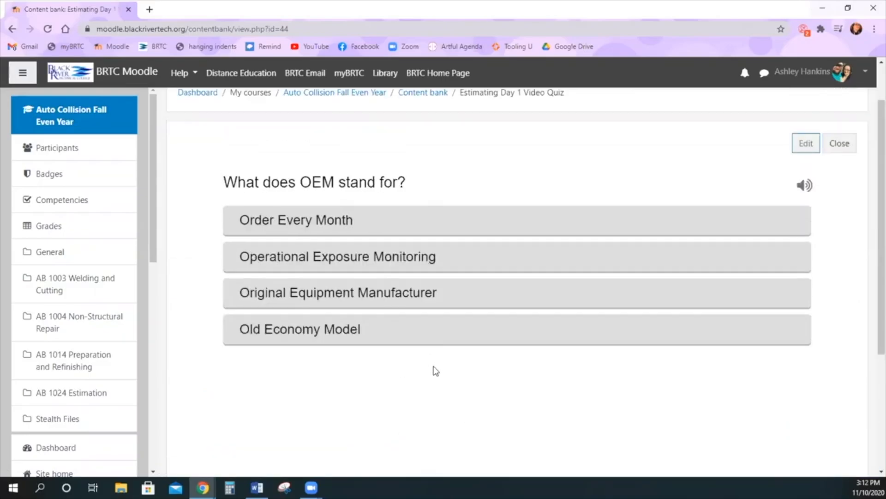
click(431, 259)
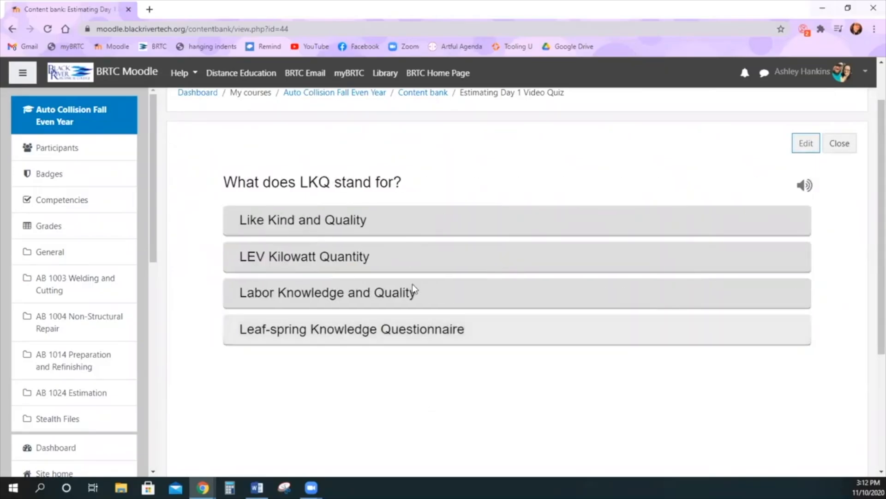
click(413, 220)
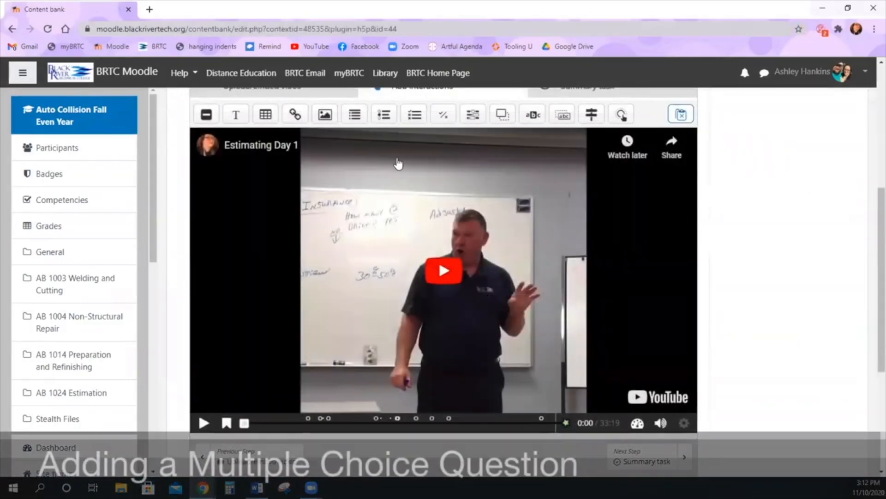
- Review the Question 1 multiple choice interaction, including its display settings, question text, available options and overall feedback
click(412, 115)
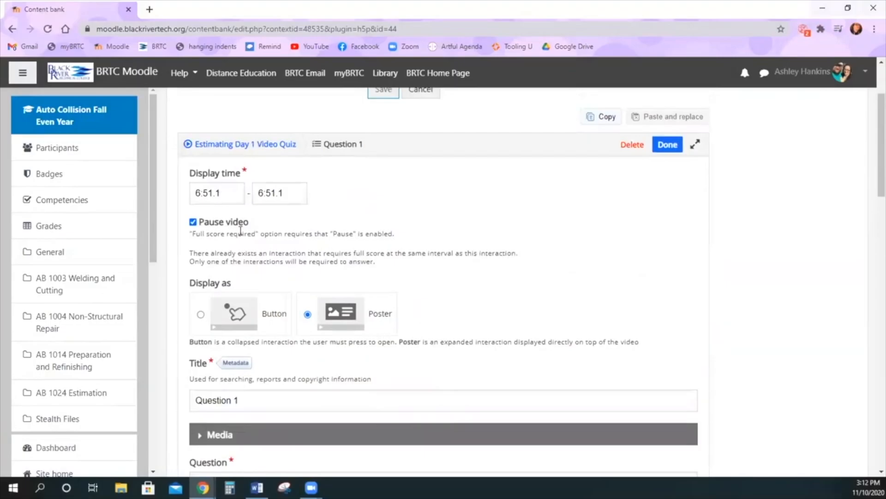
scroll(321, 317, down, 3)
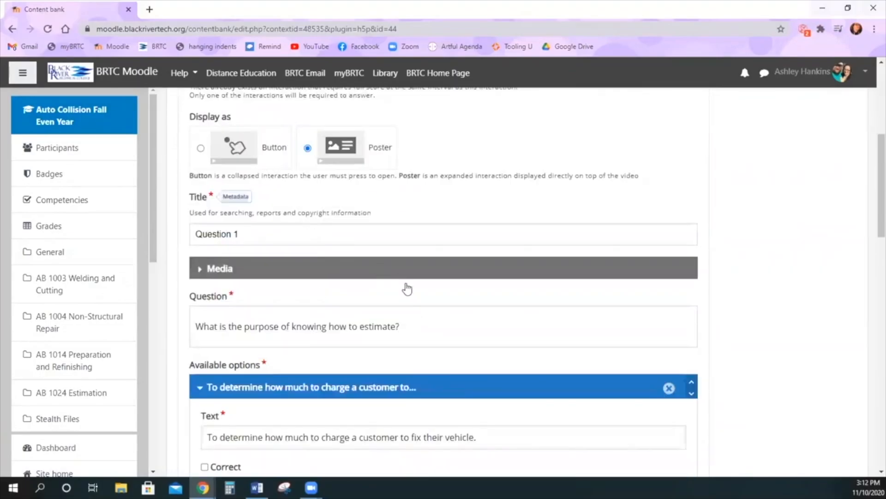
scroll(421, 322, down, 6)
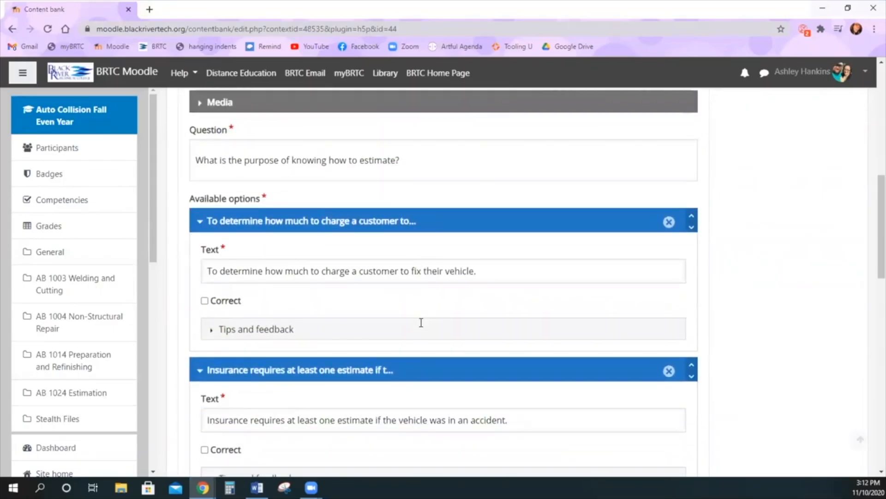
scroll(421, 325, down, 5)
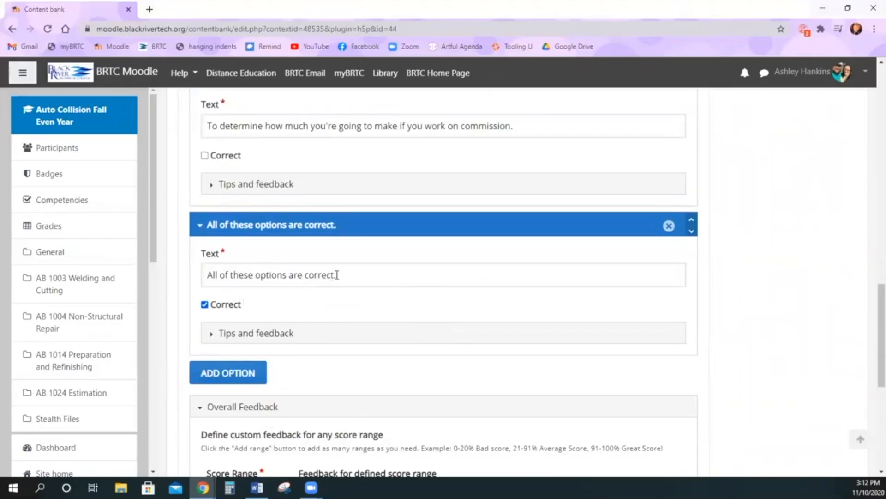
scroll(332, 295, down, 5)
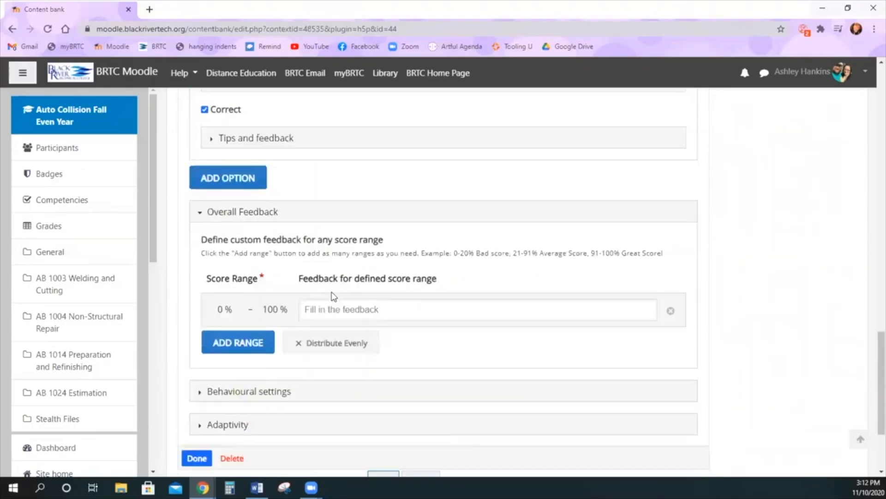
- Disable "Randomize answers" in the behavioural settings of Question 1
click(257, 316)
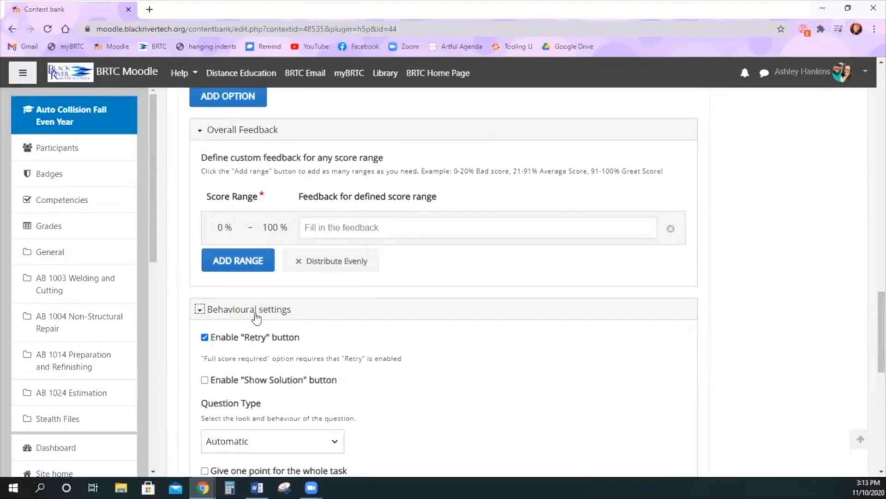
scroll(256, 317, down, 2)
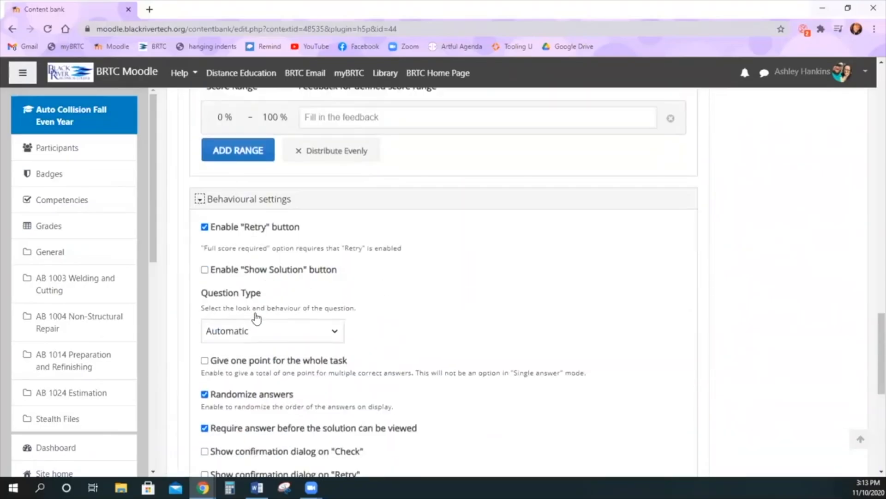
click(245, 395)
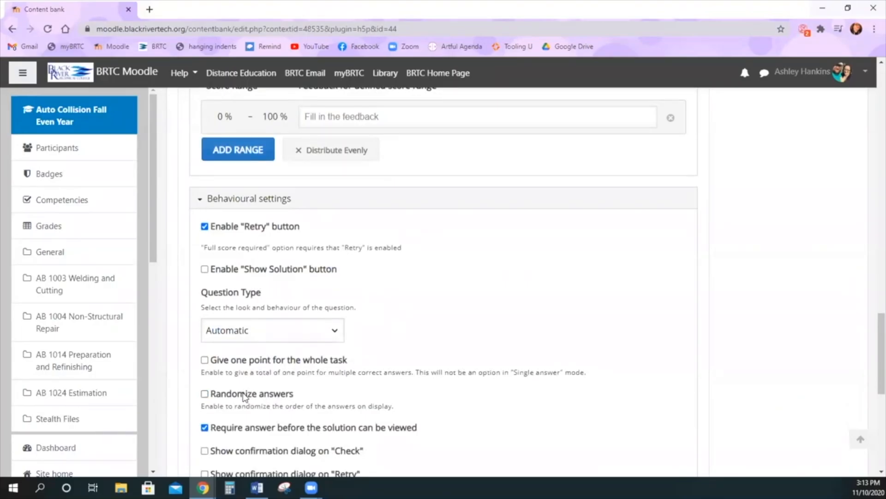
scroll(245, 395, down, 1)
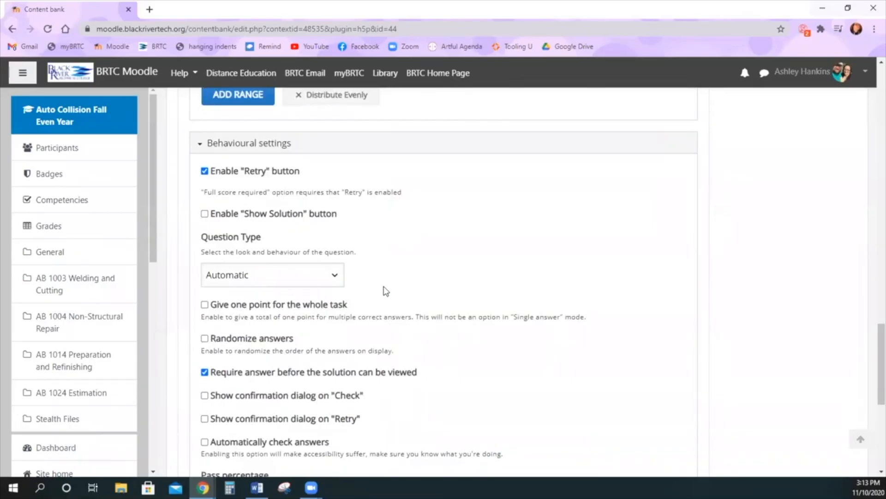
- Check Question 1's question type choices, remaining behavioural settings and adaptivity options, and finish editing the question
click(335, 277)
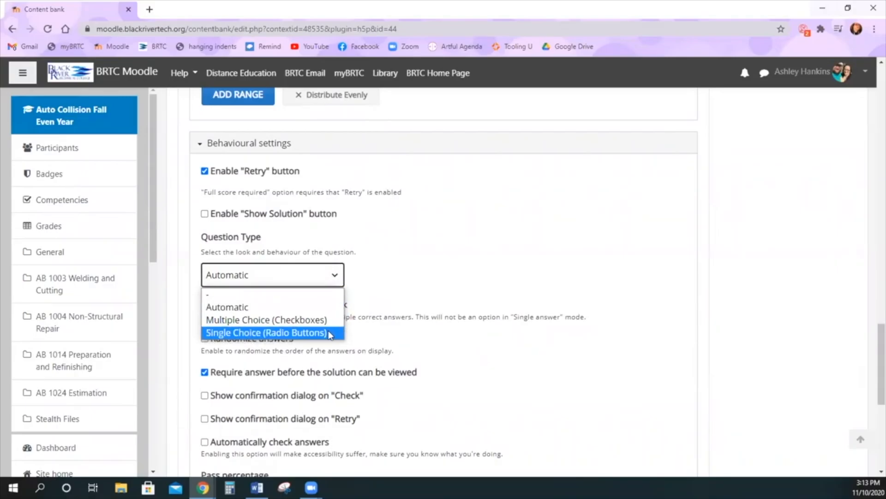
click(450, 273)
scroll(451, 274, down, 2)
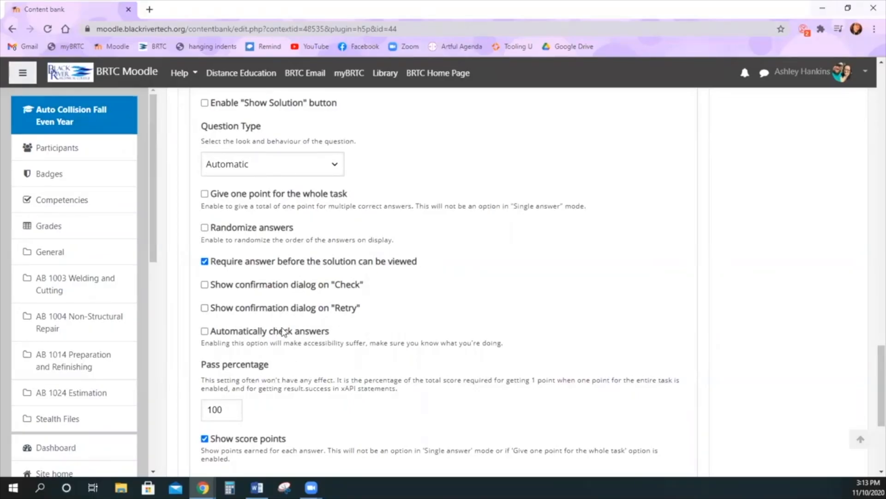
scroll(285, 332, down, 3)
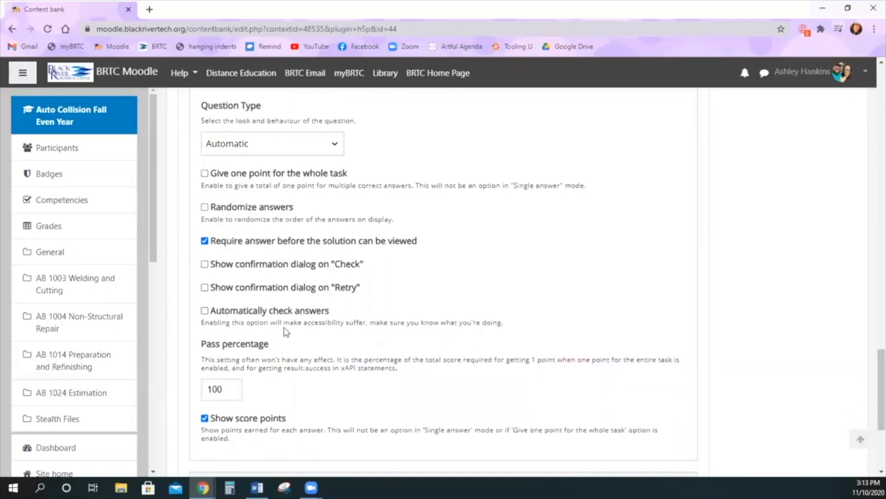
click(271, 337)
scroll(273, 339, down, 2)
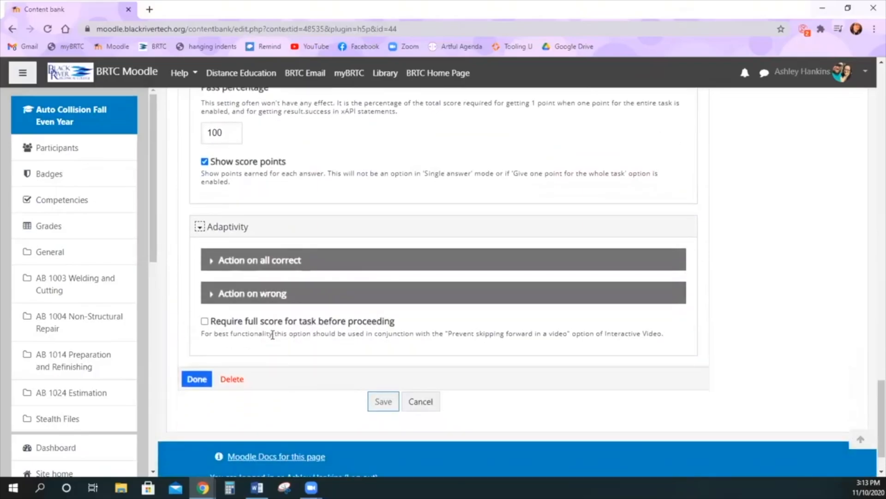
click(203, 381)
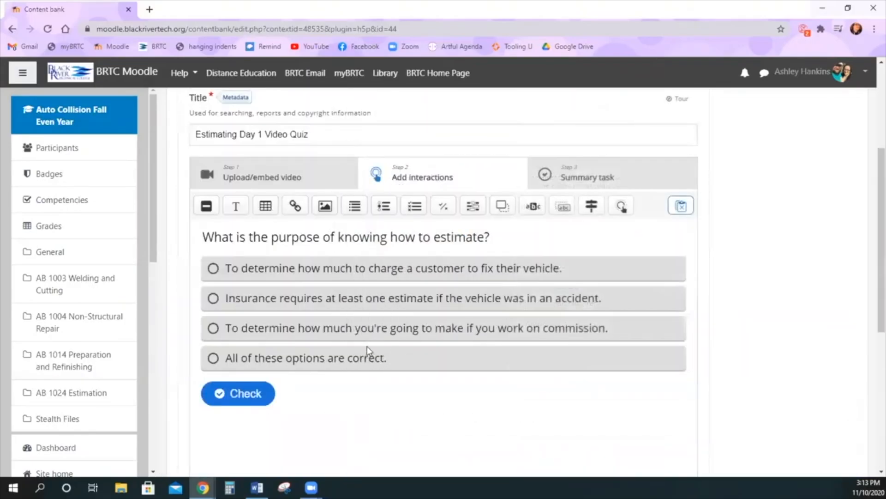
- Move the video to about 11:10 and insert a True/False Question interaction there
scroll(367, 345, down, 1)
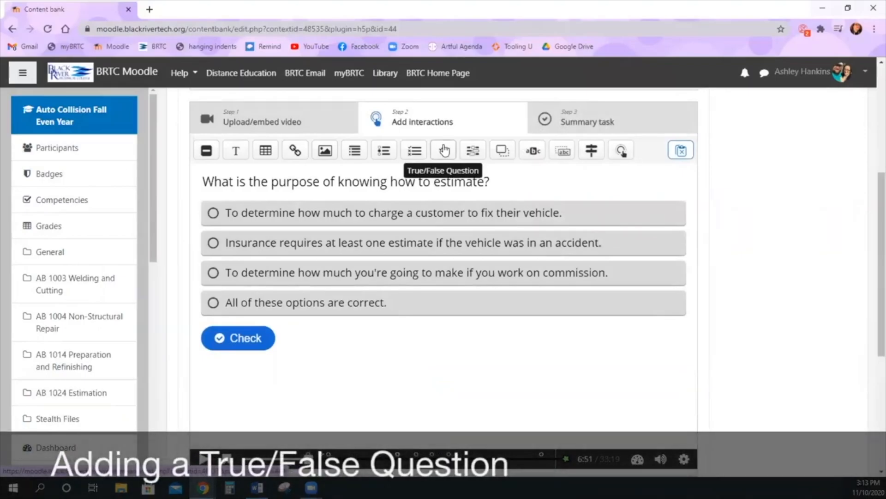
drag(311, 458, 350, 459)
click(443, 150)
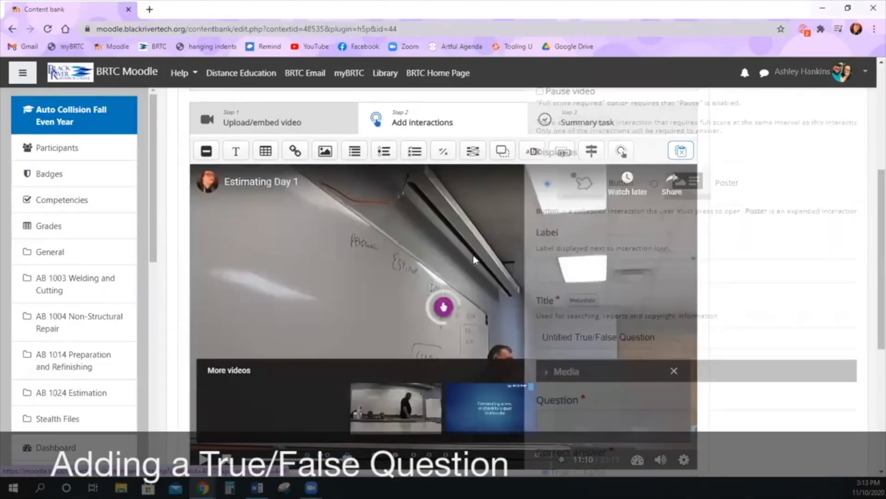
- Give the True/False interaction the label "Click here to see the question." and the title "Question 2"
scroll(476, 259, up, 4)
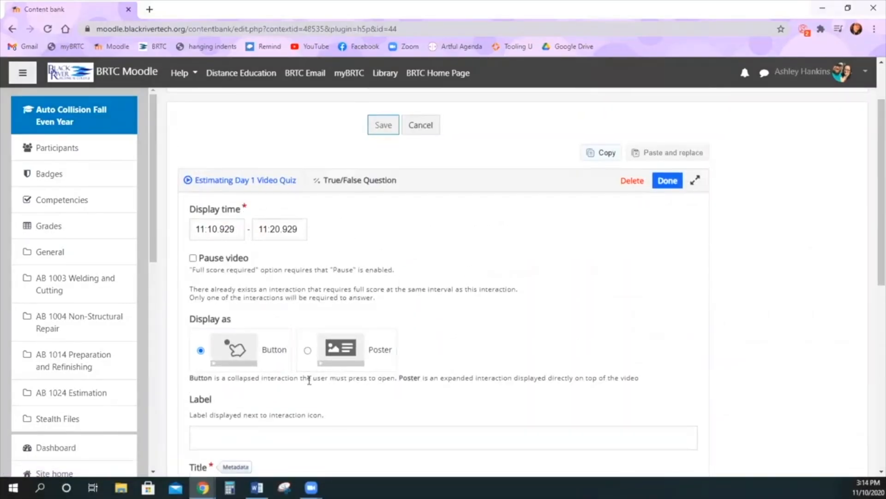
scroll(350, 365, down, 2)
scroll(341, 332, down, 4)
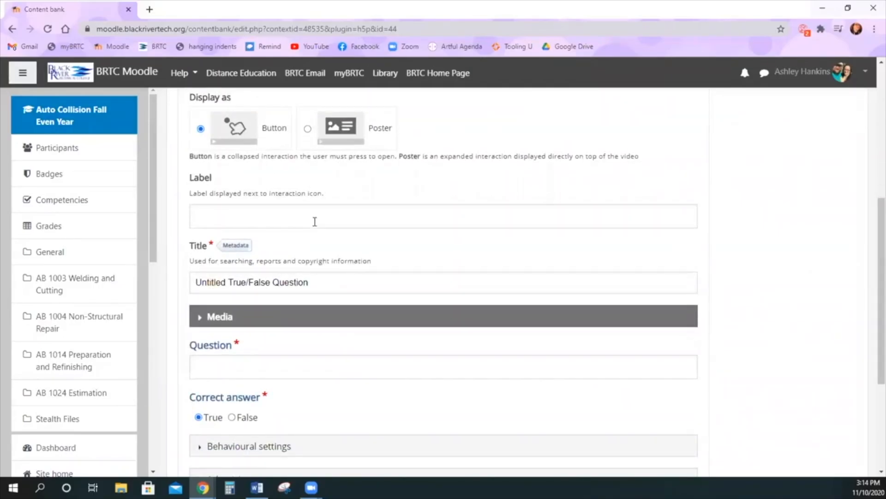
click(315, 222)
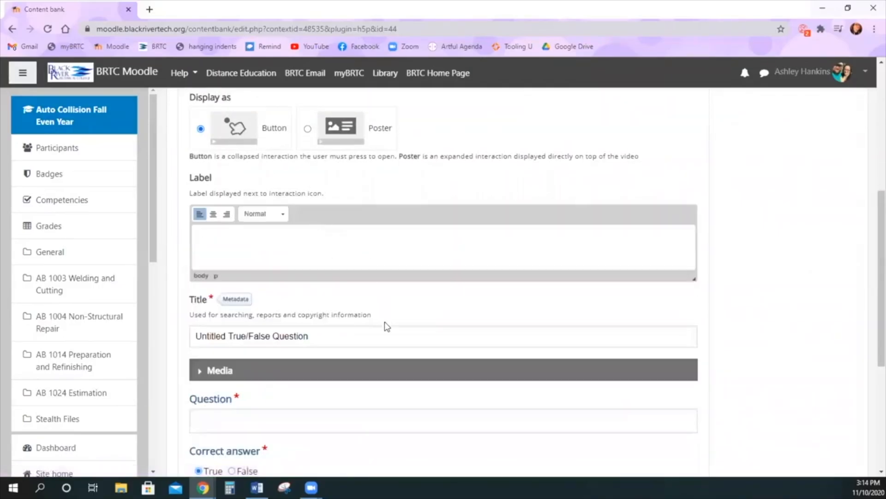
text(Click here to see the question.)
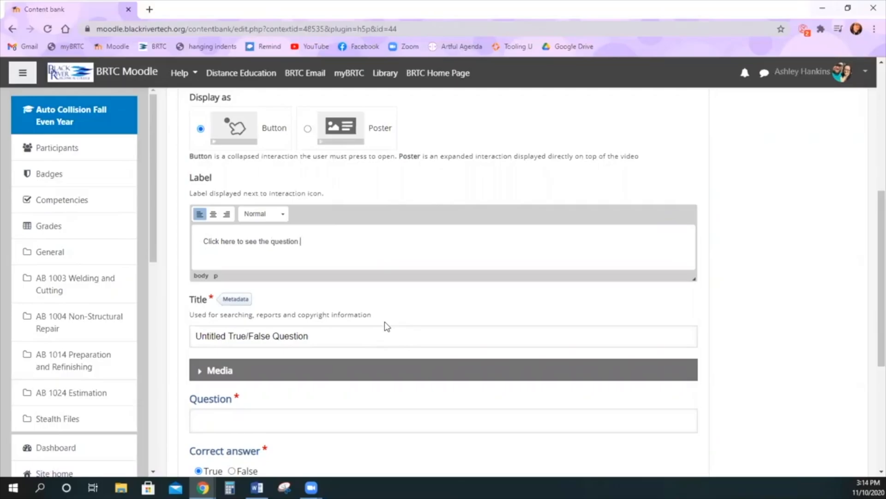
click(359, 332)
drag(350, 331, 2, 369)
text(Question 2)
- Enter "This statement is true." as the True/False question and keep True as the correct answer
scroll(3, 374, down, 2)
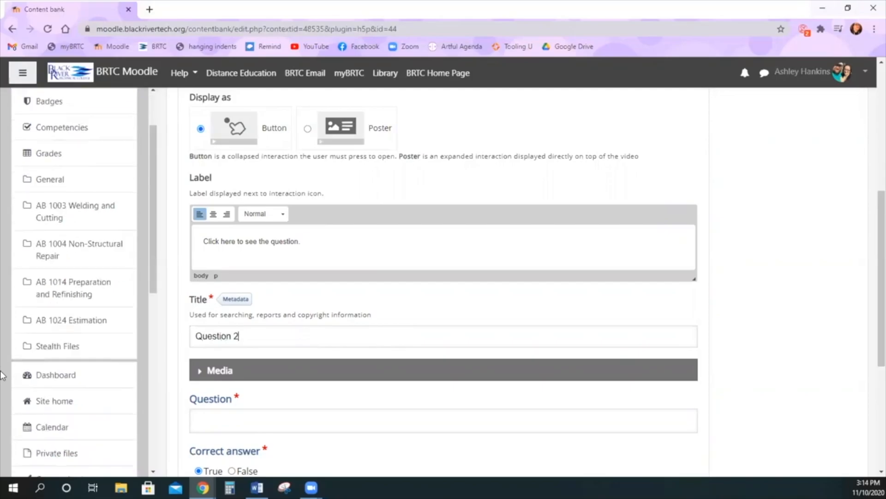
scroll(3, 374, down, 2)
scroll(277, 443, down, 5)
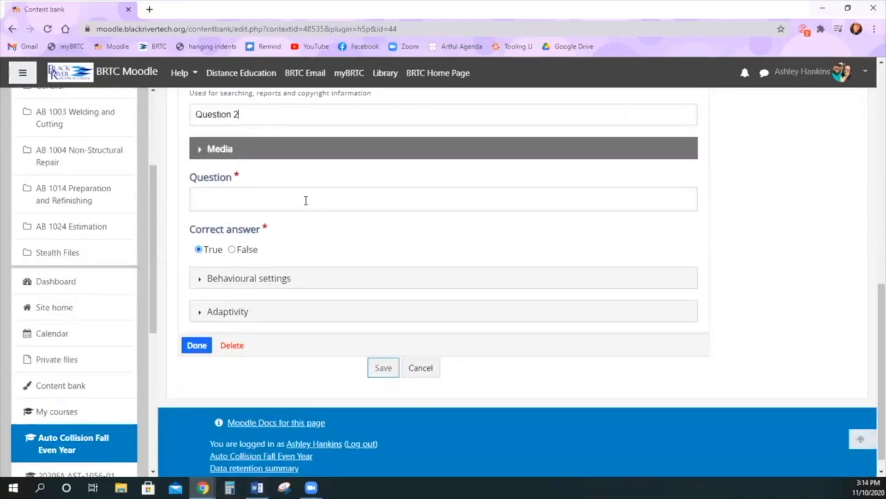
click(306, 201)
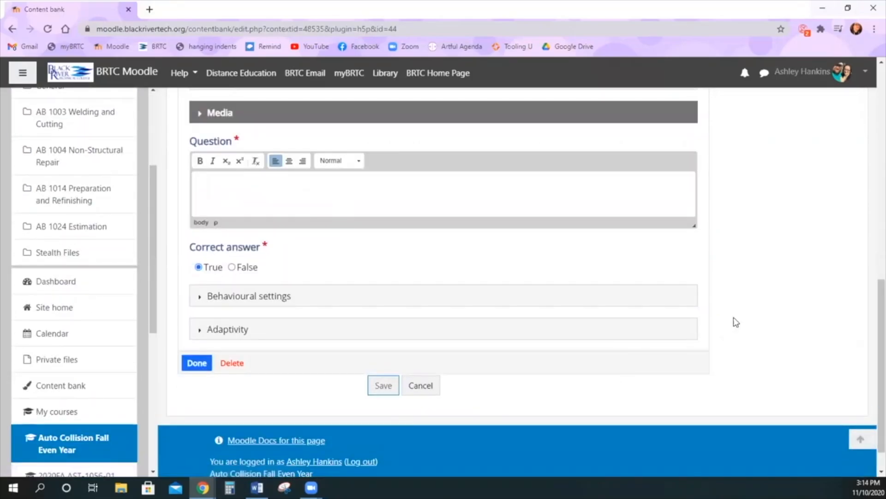
text(his statement is true.)
click(245, 270)
click(216, 270)
- Review the True/False question's behavioural settings and adaptivity options, and finish editing to place it on the video
click(236, 297)
scroll(339, 344, down, 1)
scroll(339, 344, down, 1)
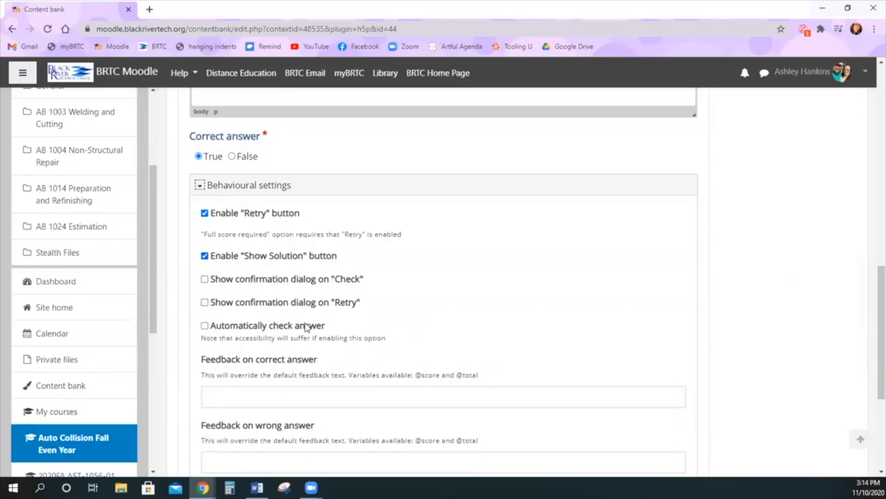
scroll(308, 333, down, 1)
scroll(308, 333, down, 3)
click(258, 349)
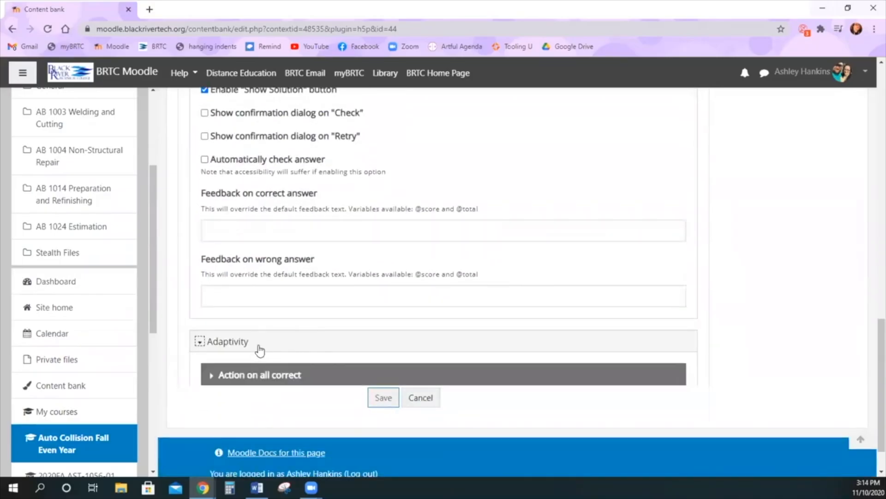
scroll(259, 349, down, 3)
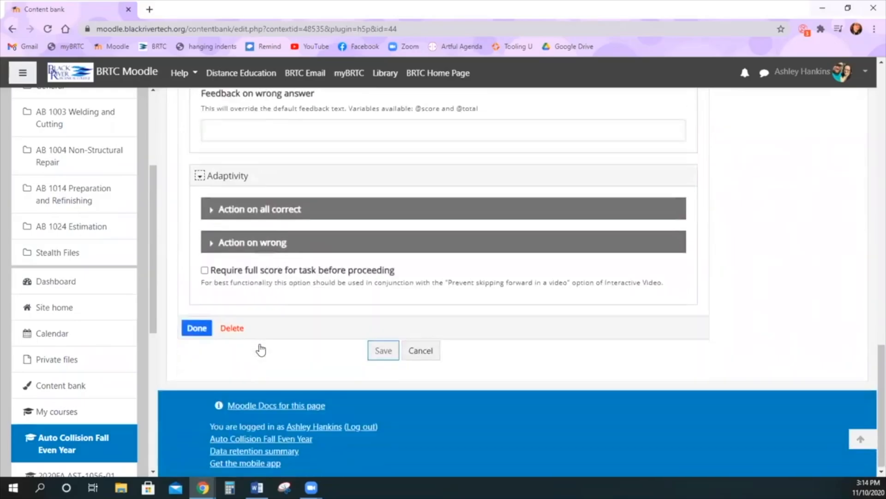
click(205, 331)
- Select the "Click here to see the question." interaction on the video and remove it
scroll(347, 341, down, 2)
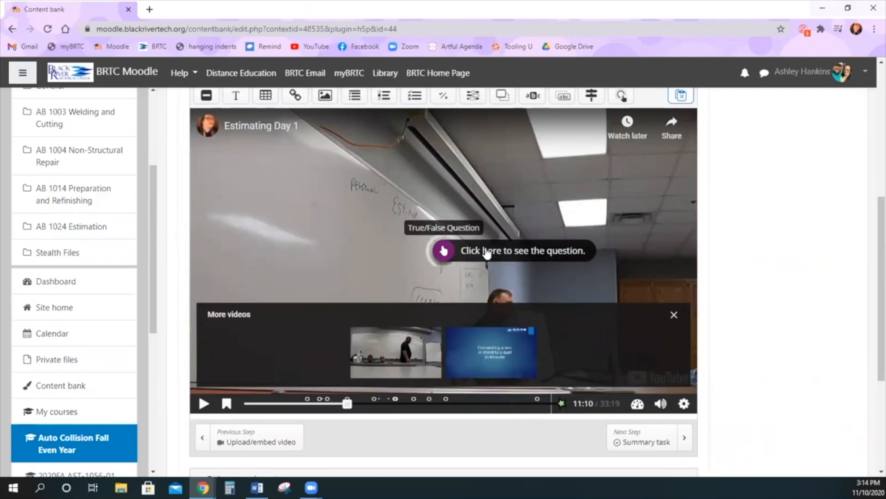
click(456, 259)
scroll(484, 277, up, 1)
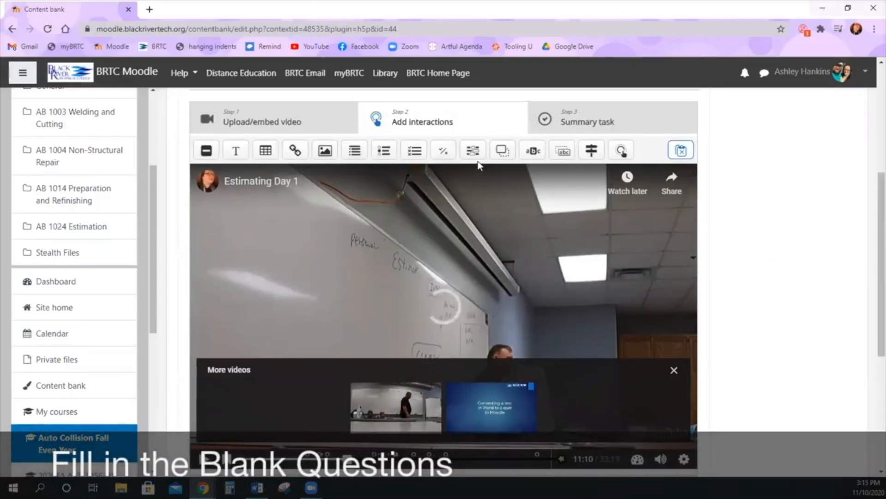
- Add a Fill in the Blanks interaction to the video and enter "Oslo is the capital of *Norway*." as its first text block
click(474, 157)
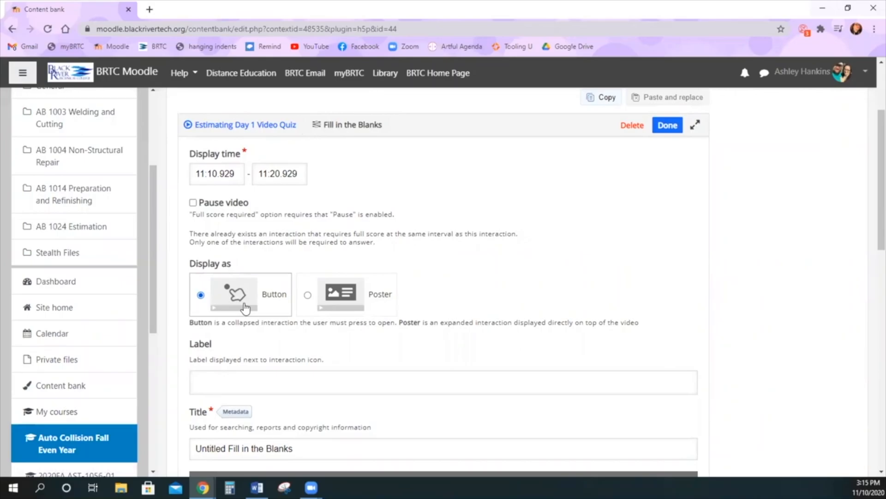
scroll(362, 300, down, 7)
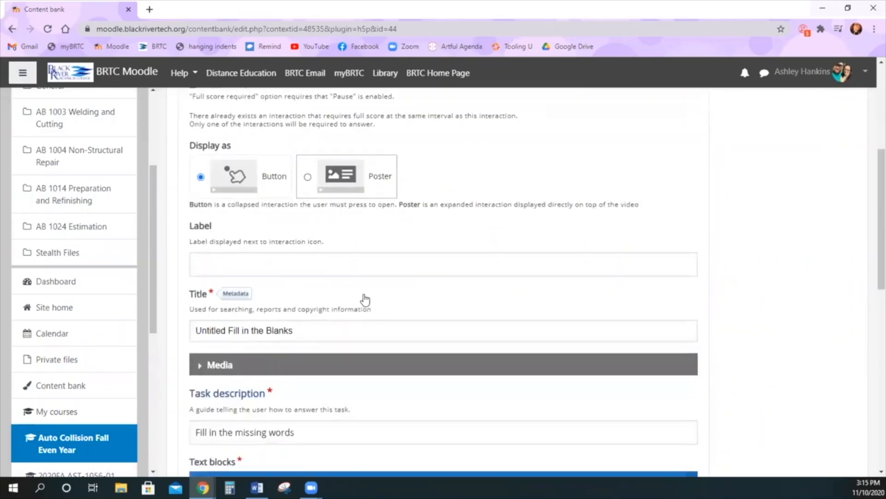
scroll(365, 298, down, 1)
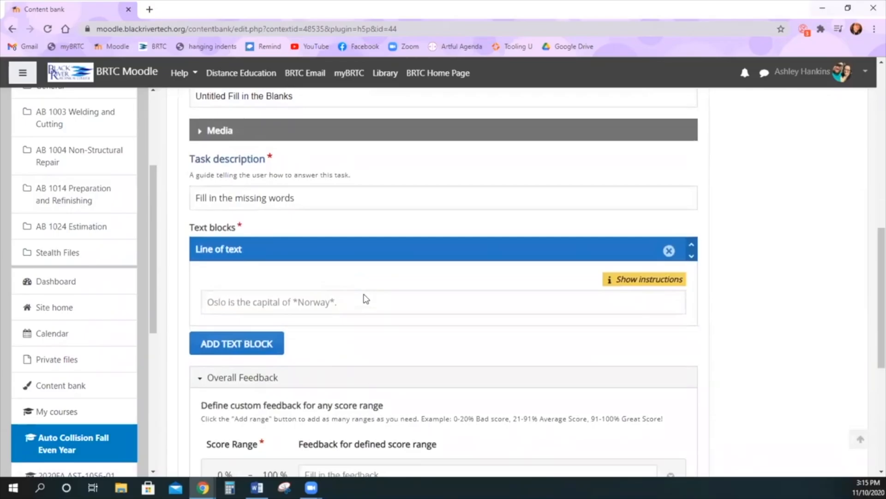
click(366, 271)
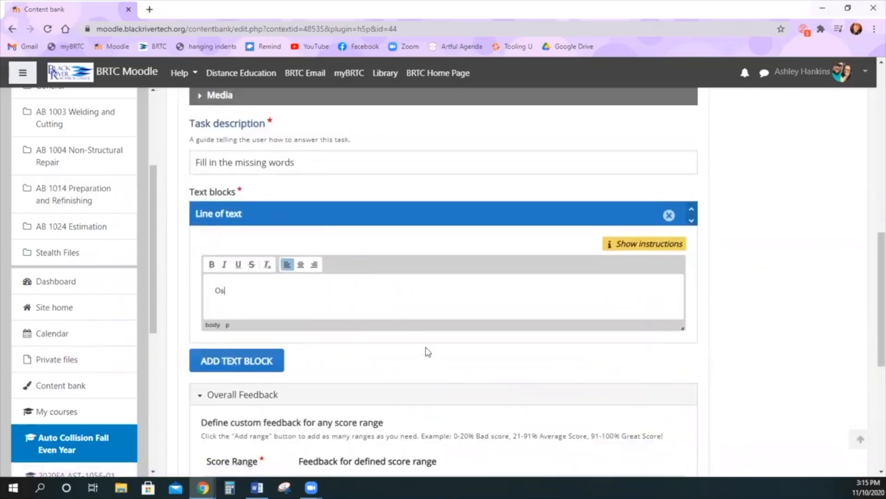
text(Oslo is the capital of *Norway*.)
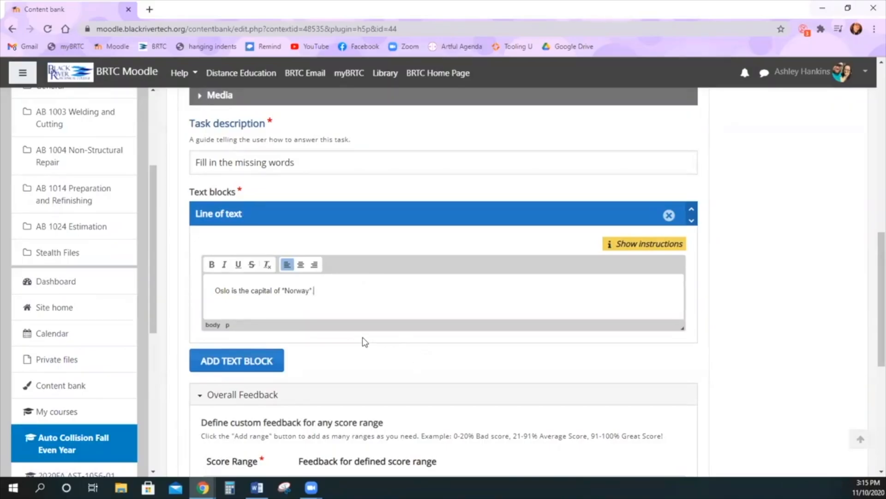
- Add a second text block reading "Little Rock is the capital of *Arkansas*."
click(277, 362)
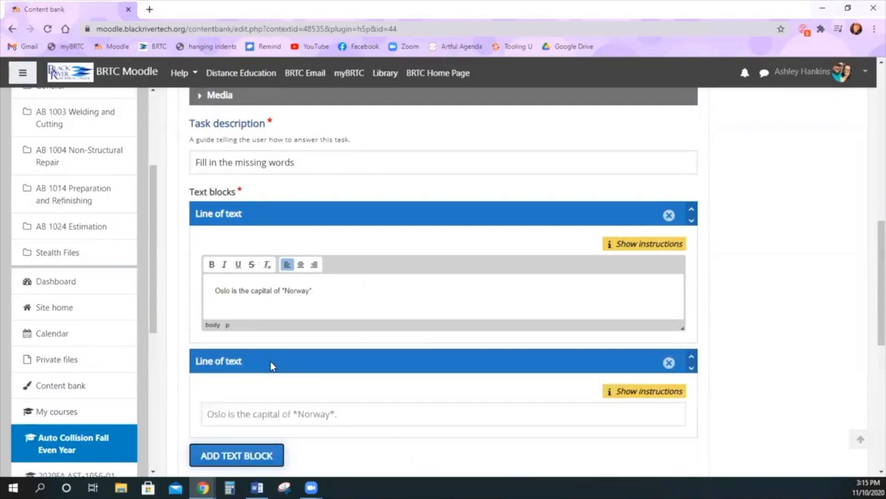
click(358, 412)
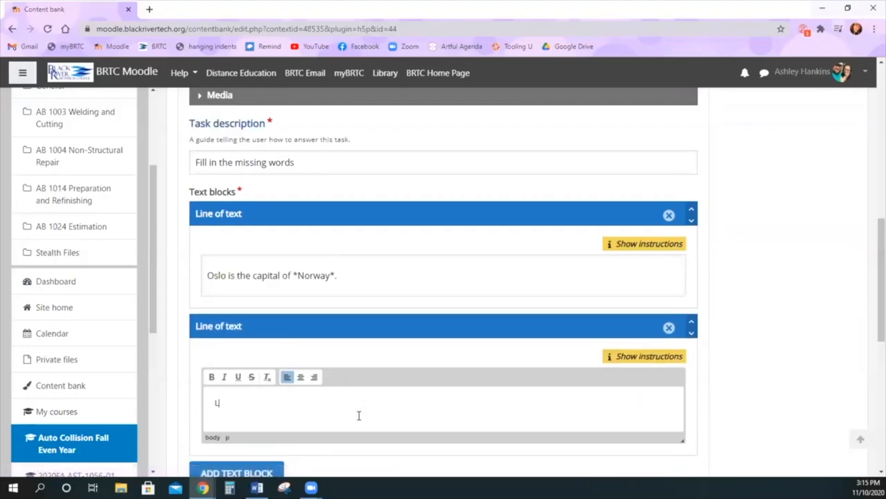
text(Little Rock is the capital of)
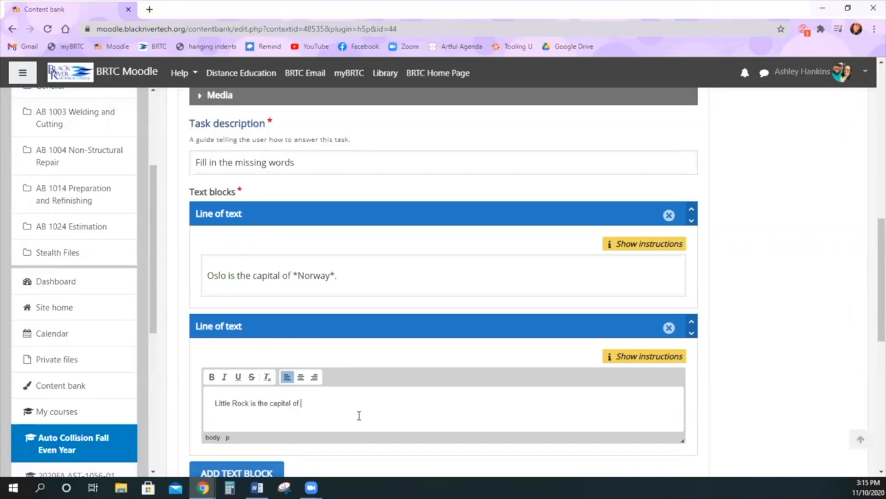
text( *Arkansas*.)
- Turn off the Case sensitive option in the question's behavioural settings, check adaptivity, and finish editing to place it on the video
scroll(359, 416, down, 7)
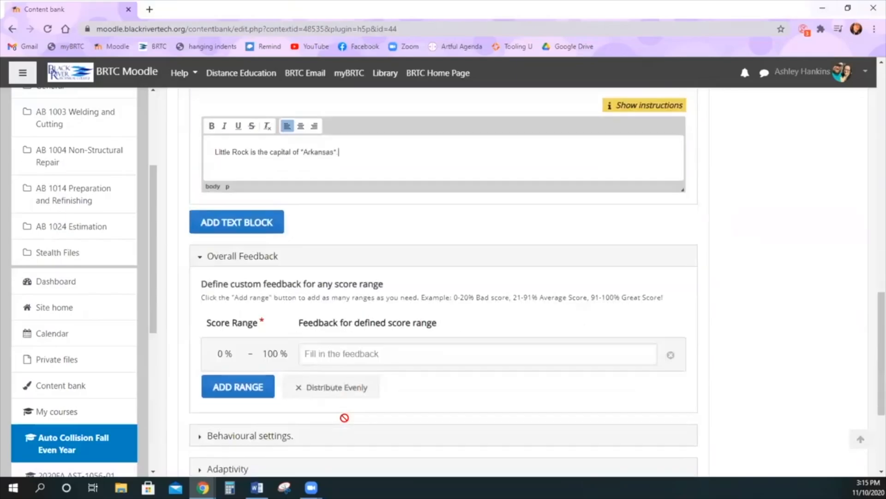
click(289, 355)
scroll(290, 356, down, 4)
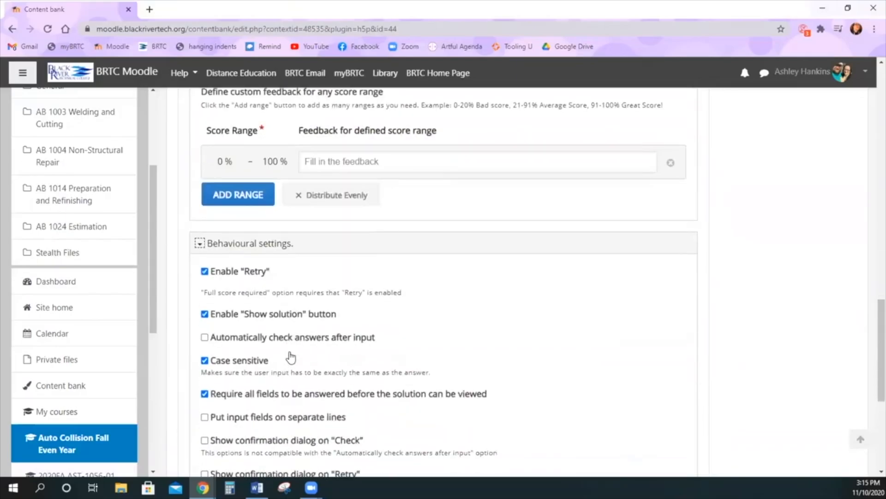
scroll(289, 356, down, 1)
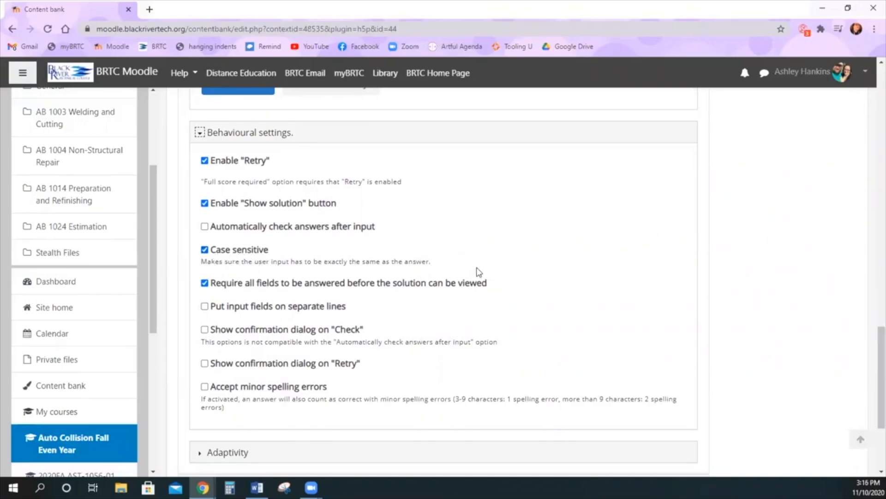
click(252, 256)
scroll(294, 323, down, 3)
click(280, 300)
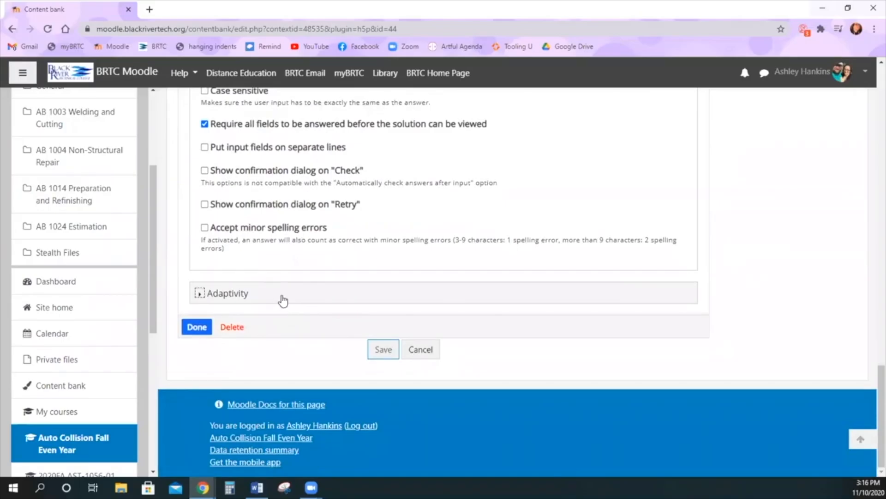
click(197, 445)
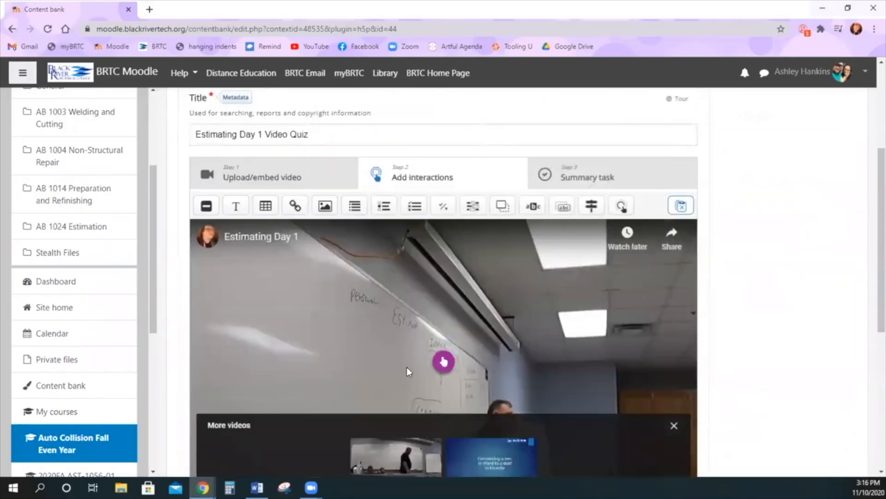
- Reopen the Fill in the Blanks interaction from the video and change its display from Button to Poster
scroll(406, 368, down, 1)
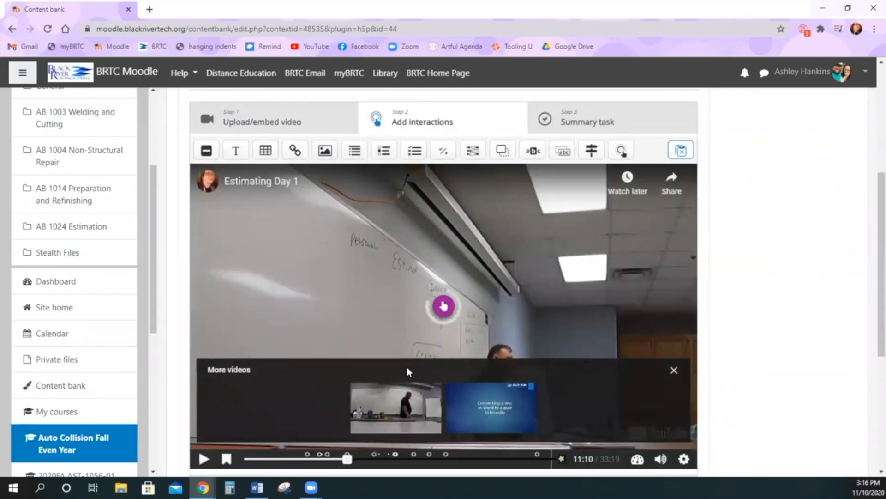
click(442, 309)
click(461, 277)
scroll(336, 328, down, 15)
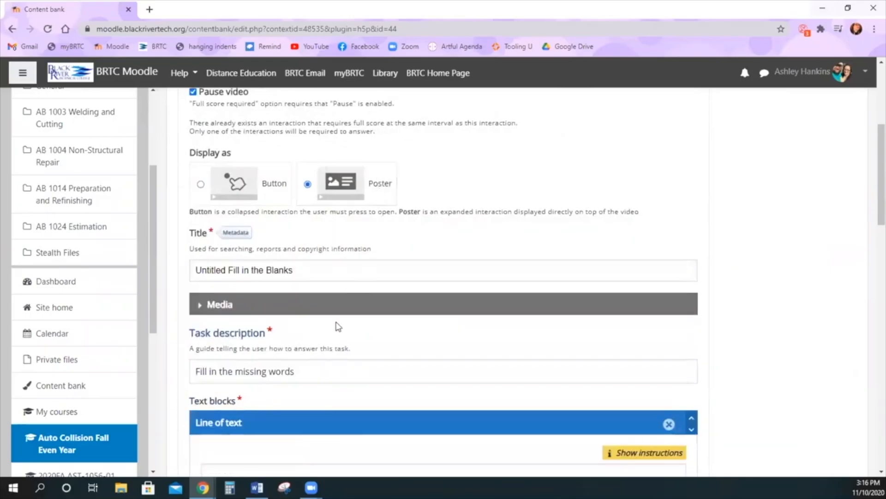
scroll(277, 351, down, 3)
click(199, 325)
scroll(510, 386, down, 3)
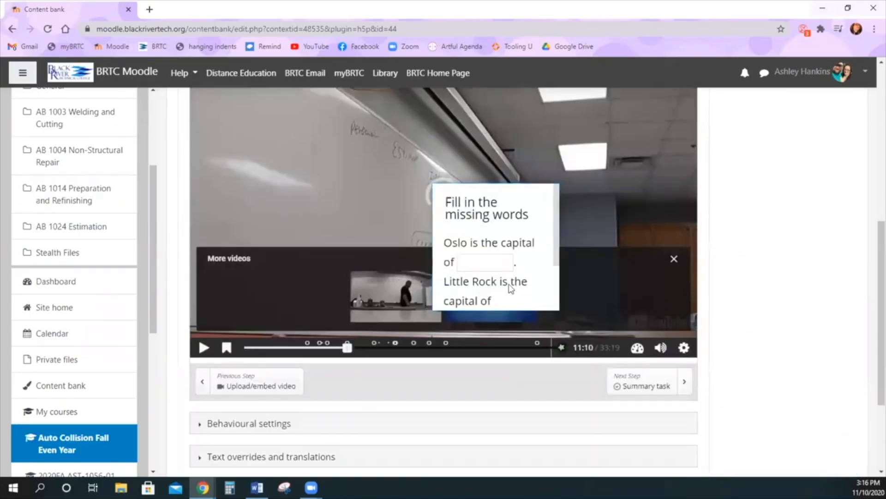
- Enlarge the Fill in the Blanks poster on the video so both sentences and the Check button fit
click(439, 194)
drag(429, 179, 256, 107)
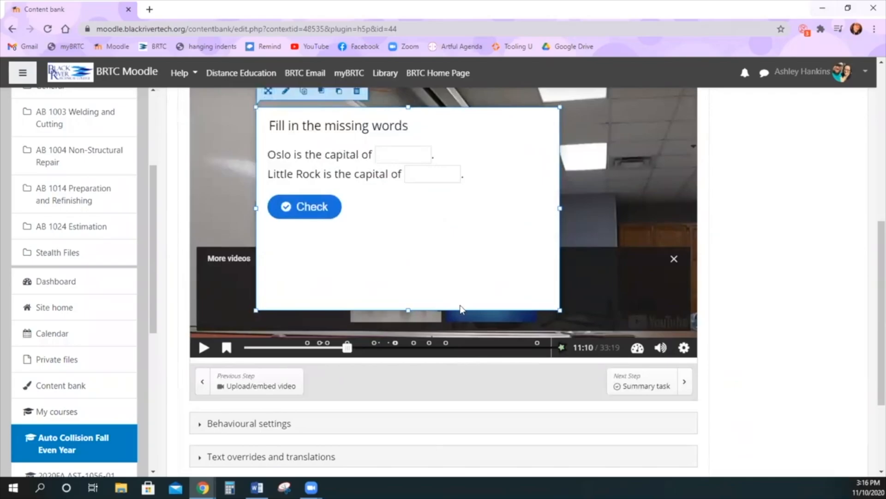
scroll(439, 323, down, 3)
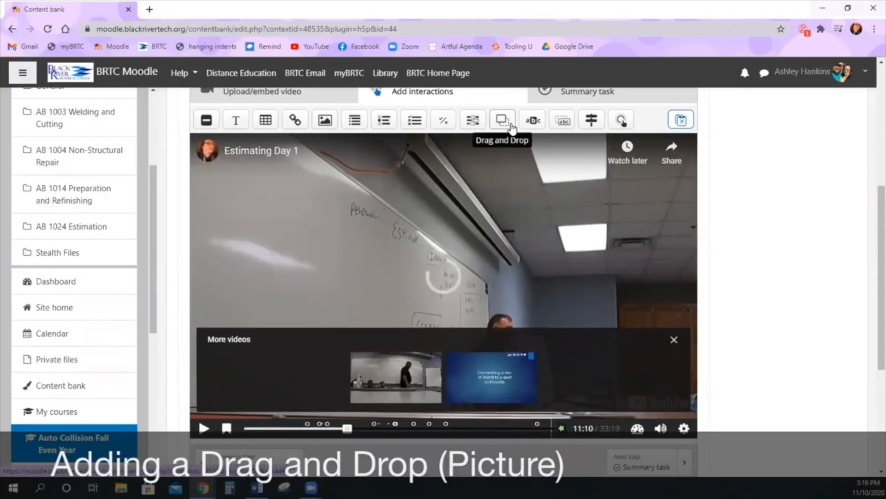
- Add a Drag and Drop interaction to the video at 11:10 and set it to display as a Poster
click(503, 121)
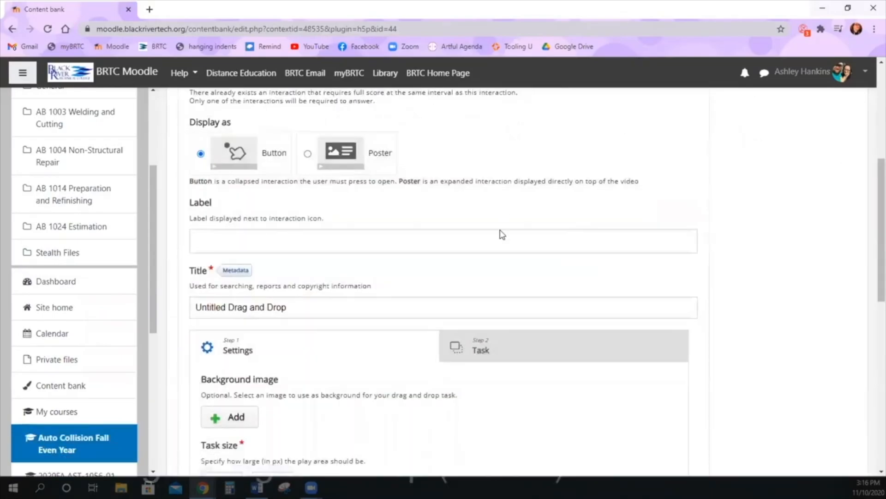
scroll(503, 234, up, 2)
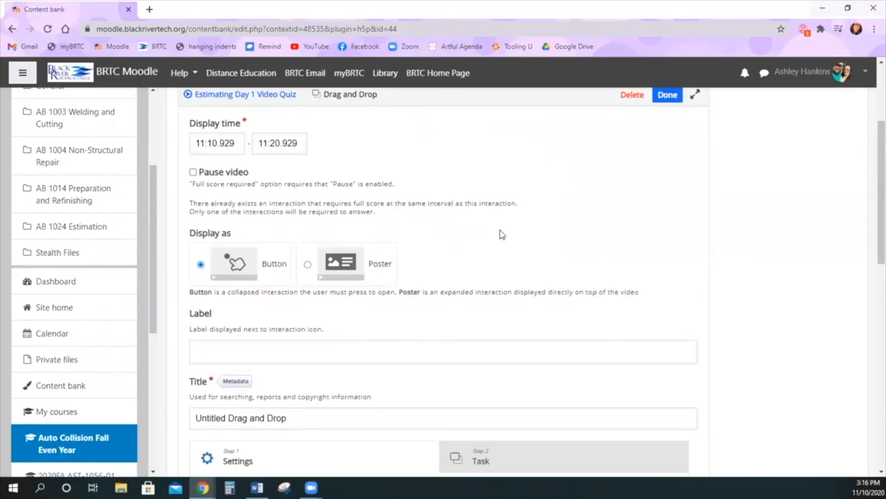
scroll(502, 235, down, 4)
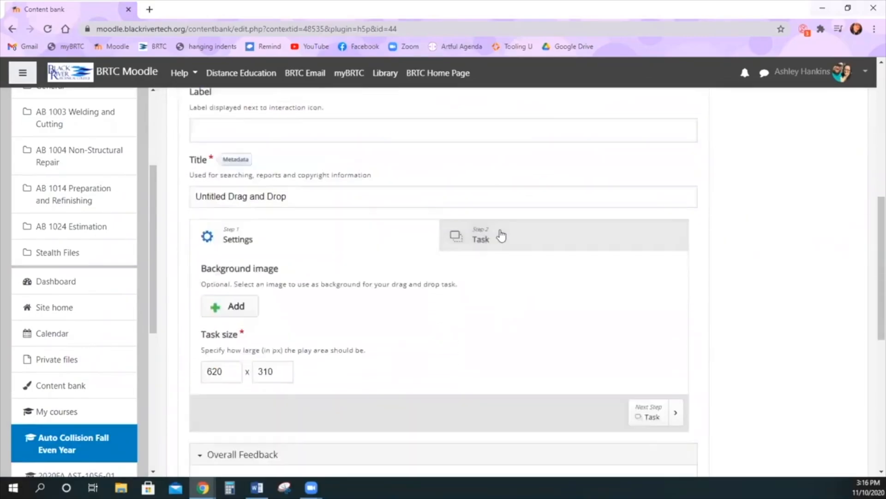
scroll(501, 238, up, 5)
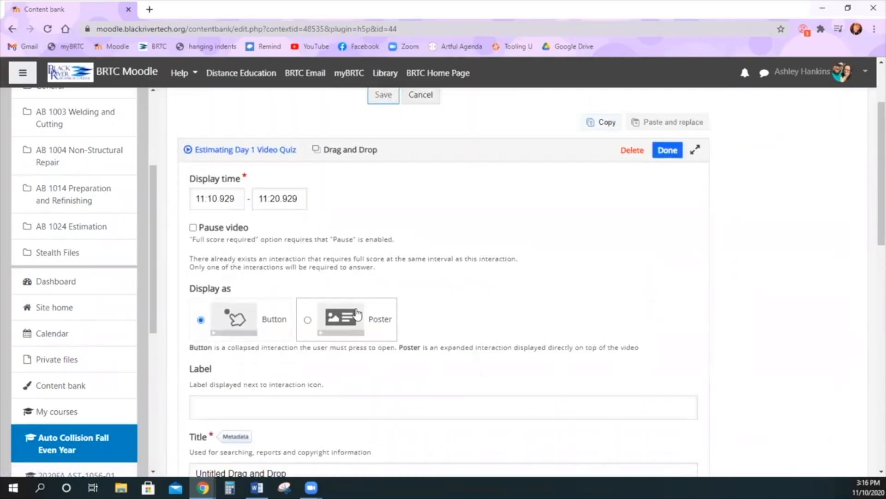
click(357, 315)
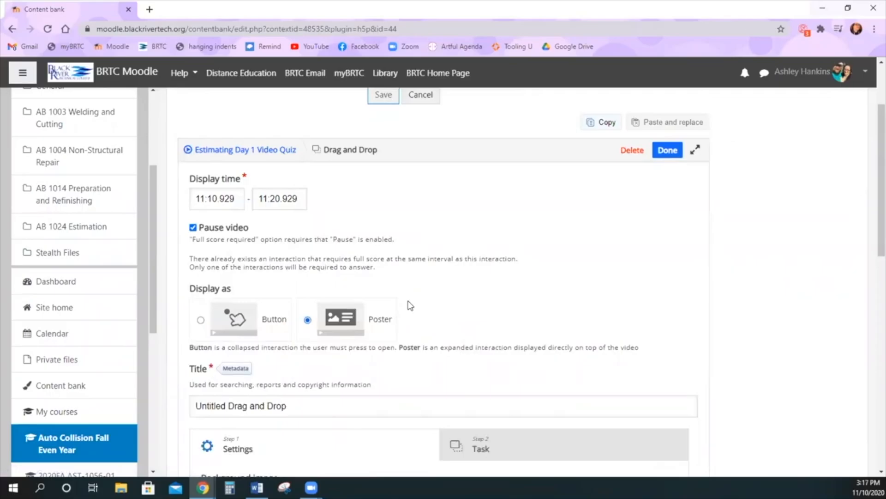
- Add the desktop image "Zoom Background - Everything is Fine" as the background of the drag and drop task
scroll(410, 305, down, 3)
scroll(411, 305, down, 1)
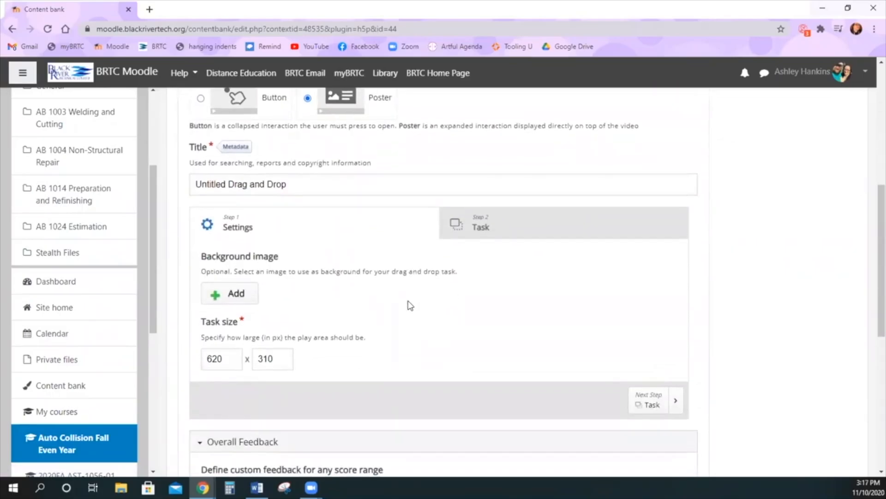
click(231, 295)
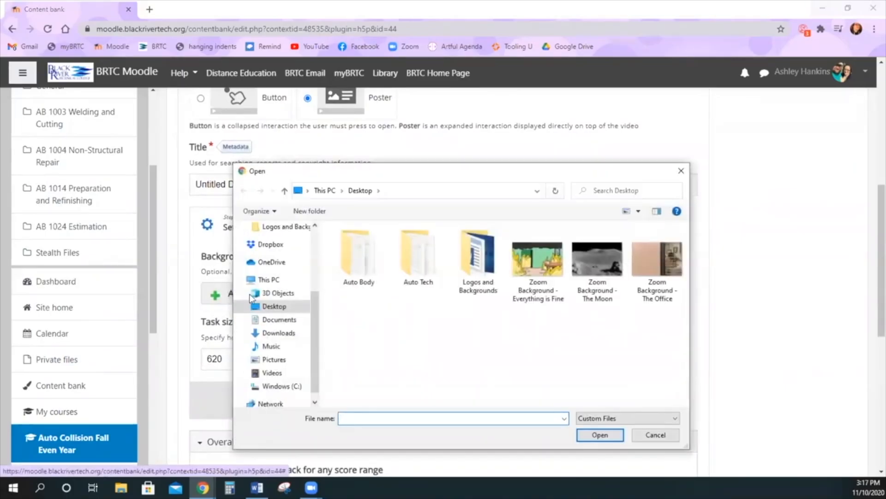
click(534, 268)
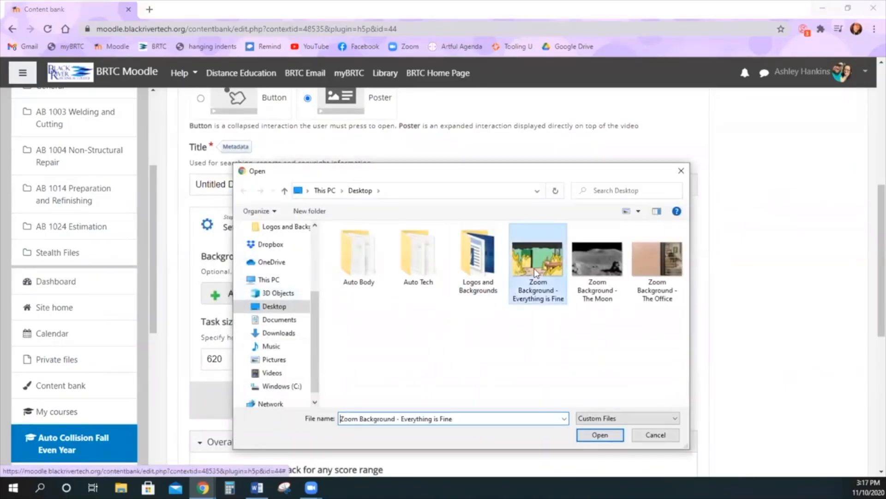
click(600, 434)
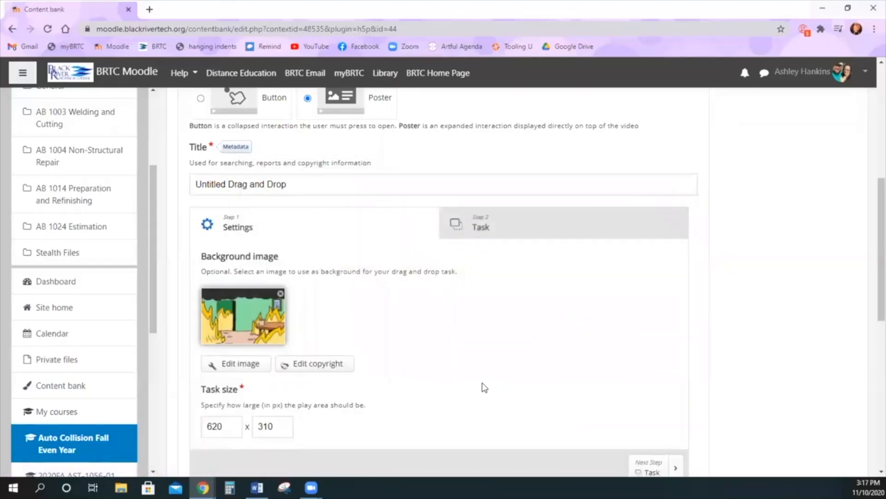
- Go to the drag and drop task and add a drop zone labelled "Coffee Cup"
scroll(484, 386, down, 2)
scroll(482, 386, up, 1)
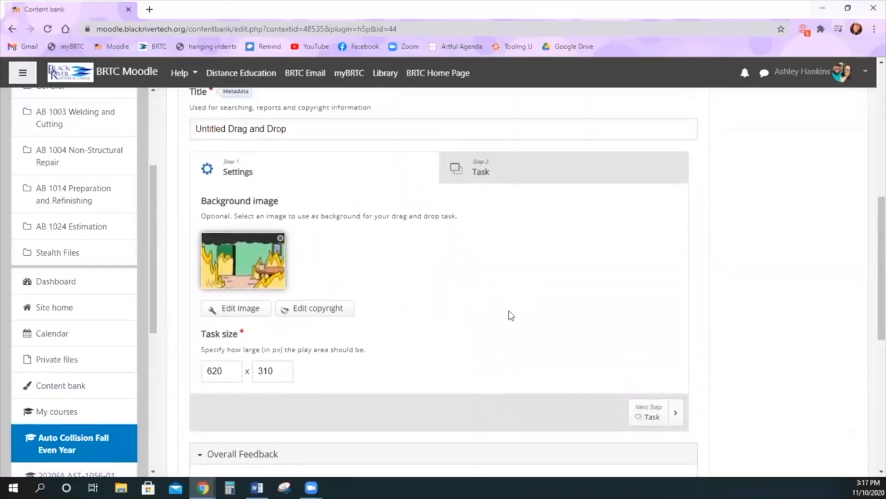
click(527, 172)
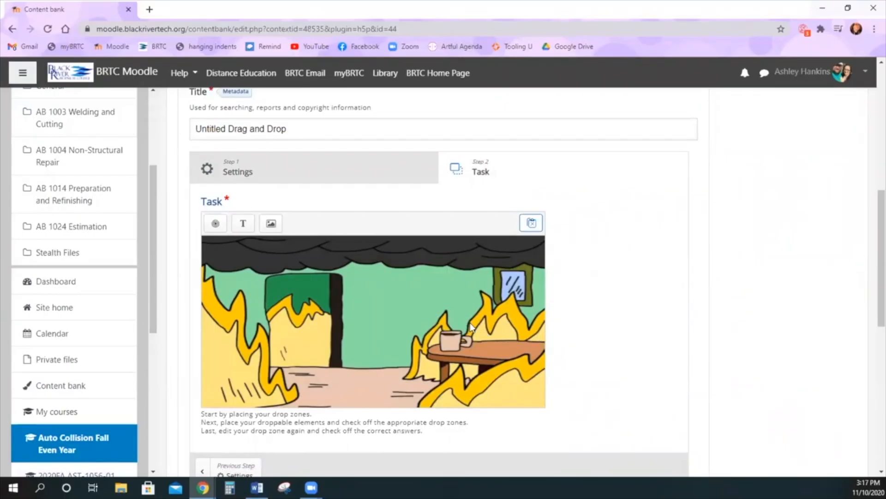
click(215, 224)
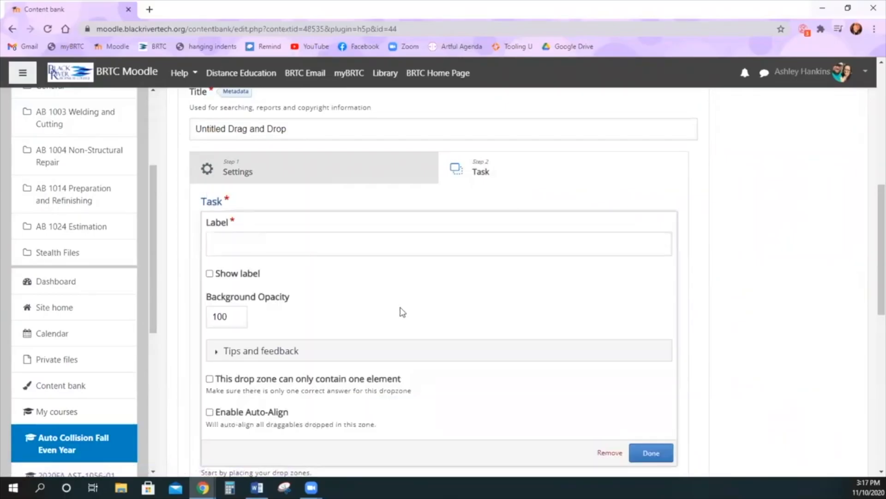
click(340, 245)
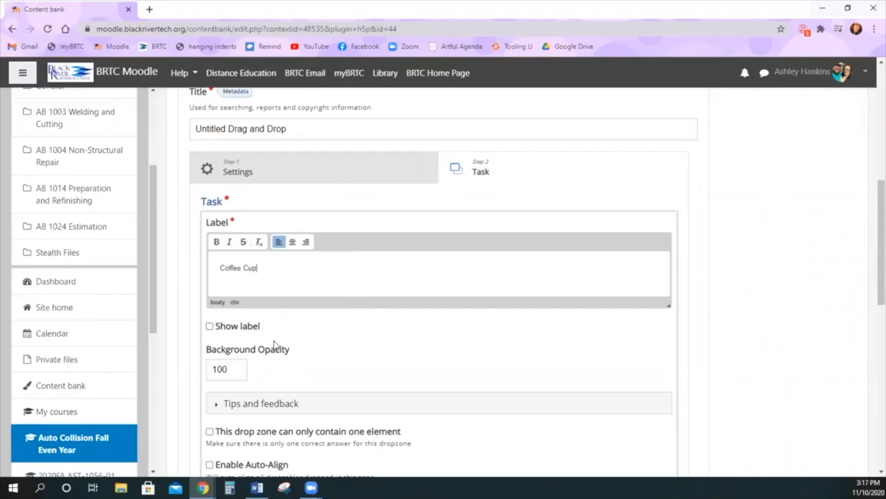
- Limit the drop zone to one element with Auto-Align enabled, and place it over the coffee cup on the table
scroll(274, 340, down, 2)
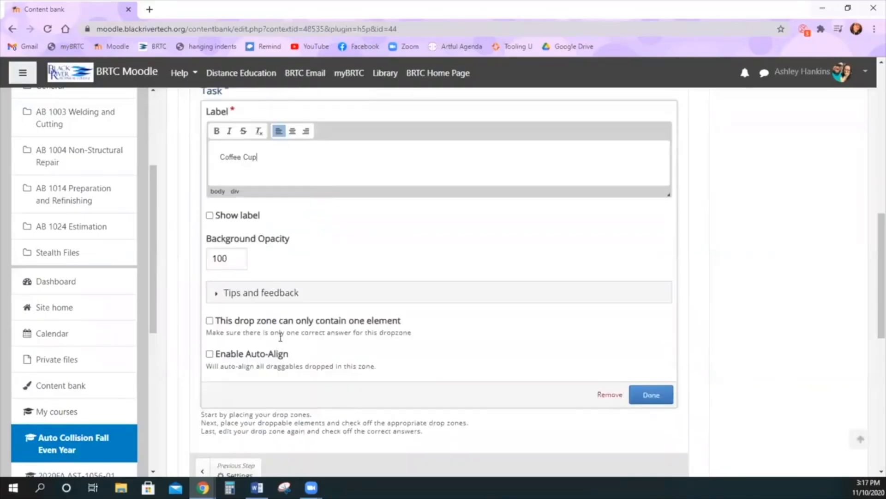
click(287, 323)
click(261, 354)
scroll(392, 365, down, 2)
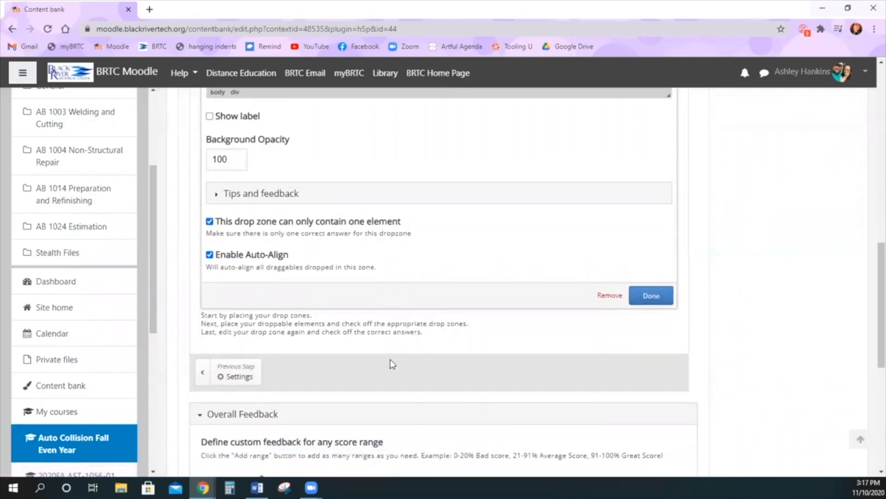
click(651, 284)
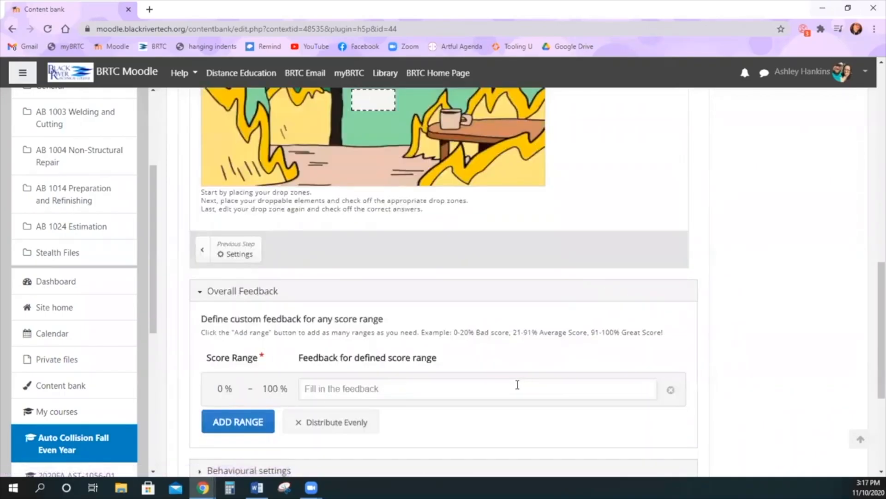
scroll(461, 323, up, 3)
mouse_move(360, 269)
mouse_down()
mouse_move(440, 284)
mouse_move(458, 301)
mouse_move(477, 286)
mouse_up()
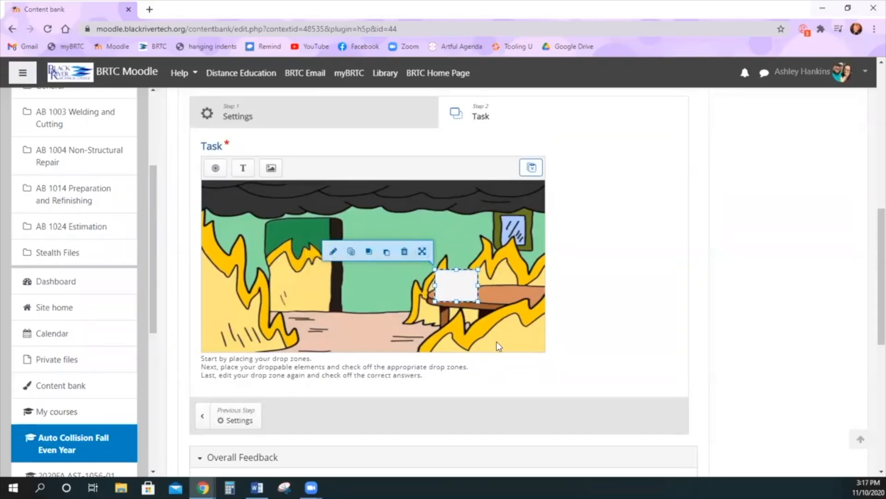
- Set the background opacity of the "Coffee Cup" drop zone to 50
click(333, 251)
drag(240, 260, 94, 255)
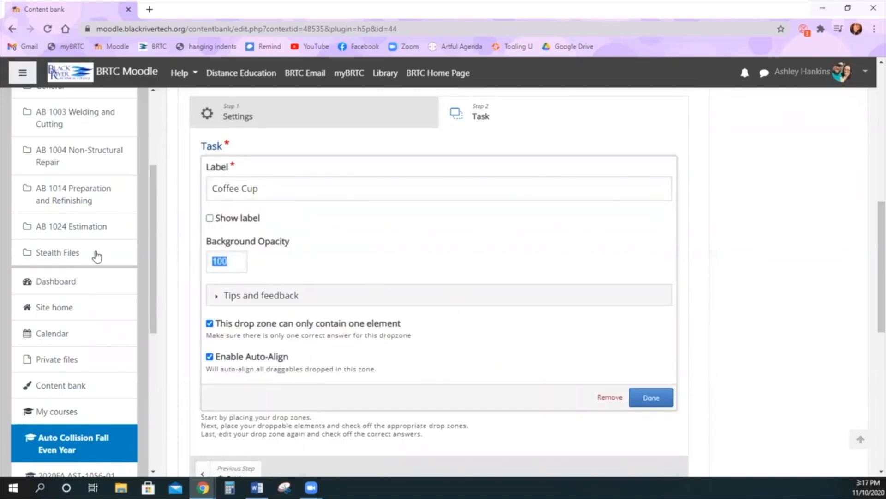
text(50)
click(667, 405)
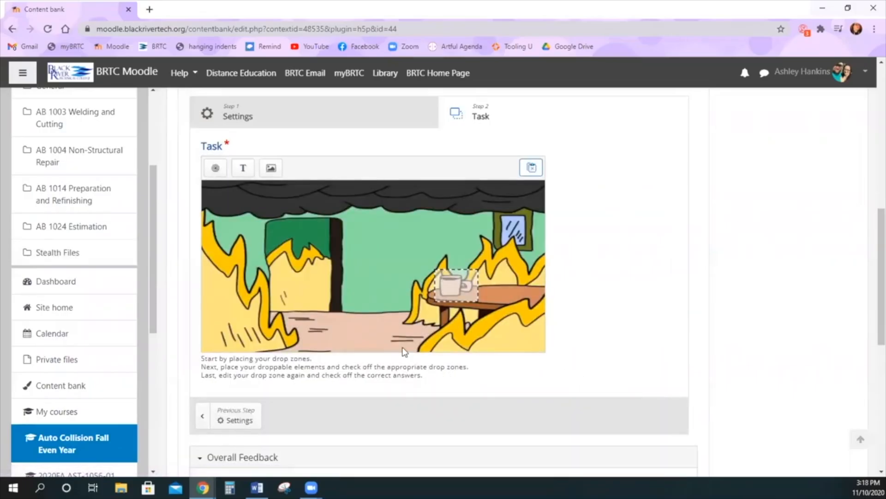
- Add a text element reading "Coffee Cup", assign it to the Coffee Cup drop zone, and place it in the image's upper-left corner, at about 10, 10
scroll(405, 352, down, 2)
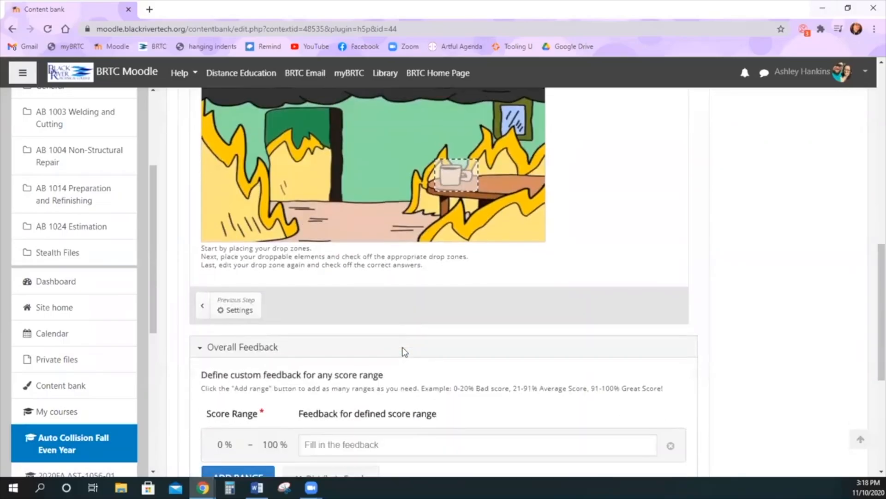
scroll(405, 352, up, 1)
scroll(404, 352, up, 1)
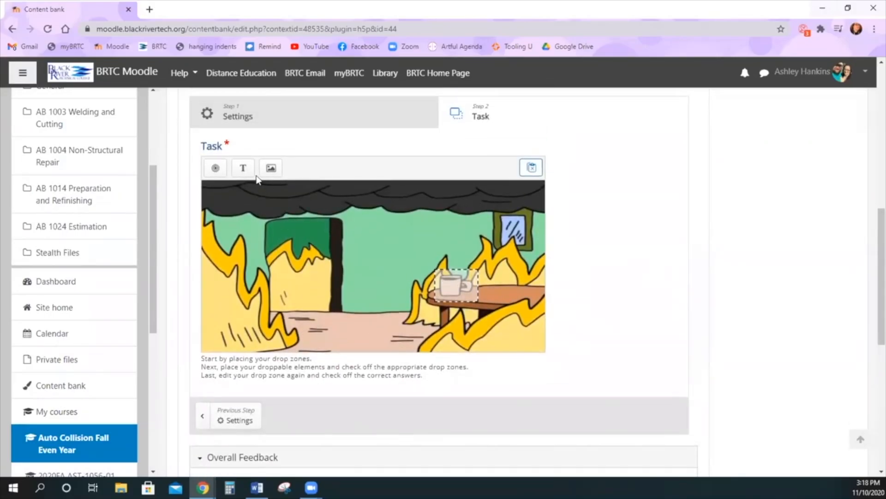
click(244, 168)
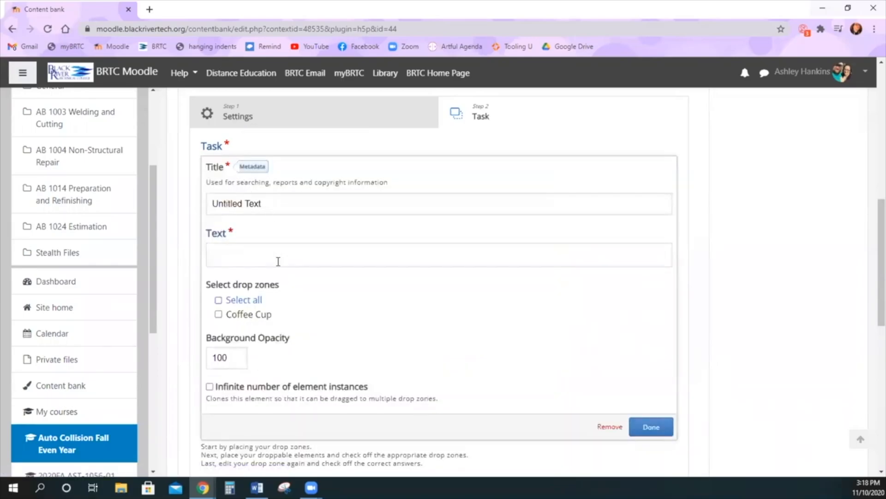
click(280, 266)
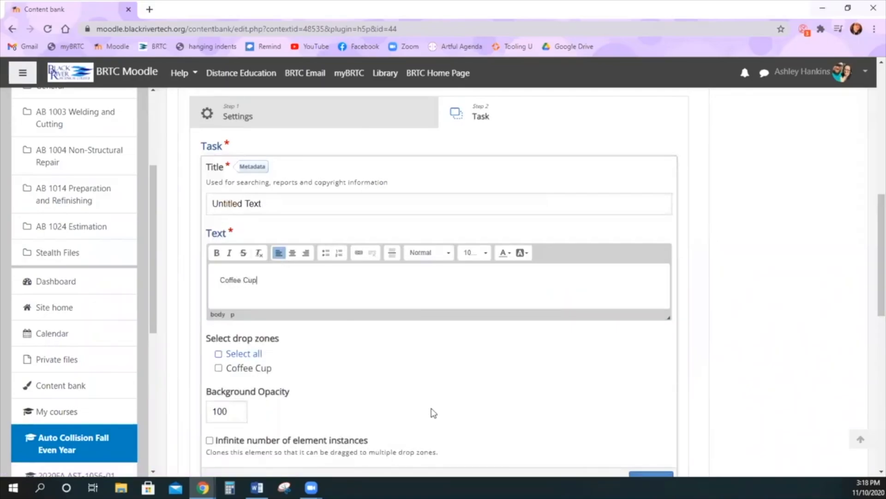
click(265, 369)
scroll(406, 386, down, 1)
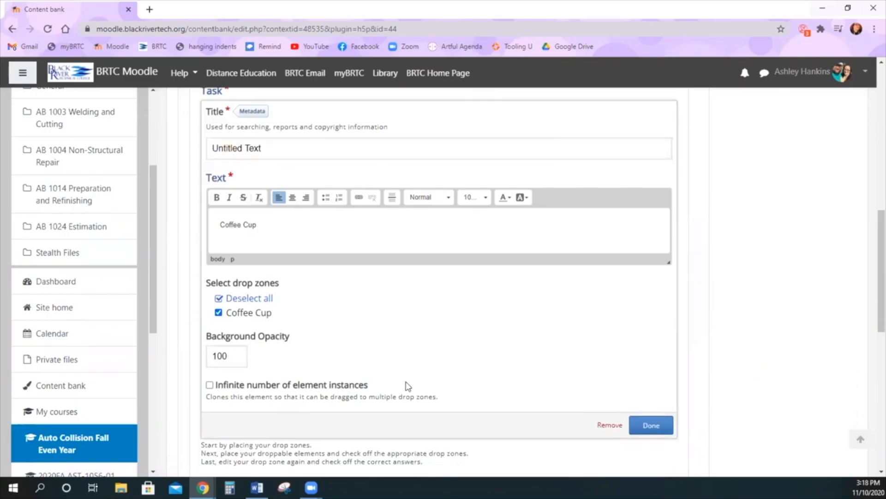
click(648, 424)
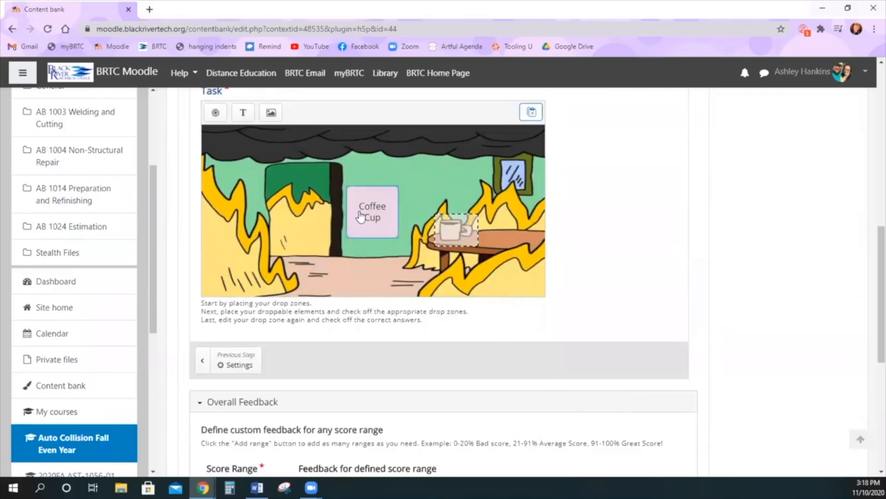
drag(360, 216, 218, 159)
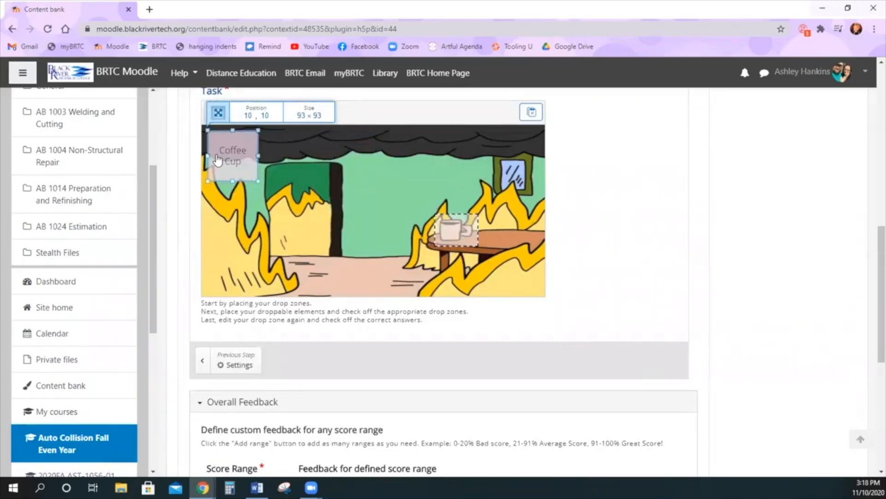
drag(218, 159, 219, 160)
- Add a drop zone labelled "Door" and size it to cover the doorway in the background image
scroll(341, 274, up, 3)
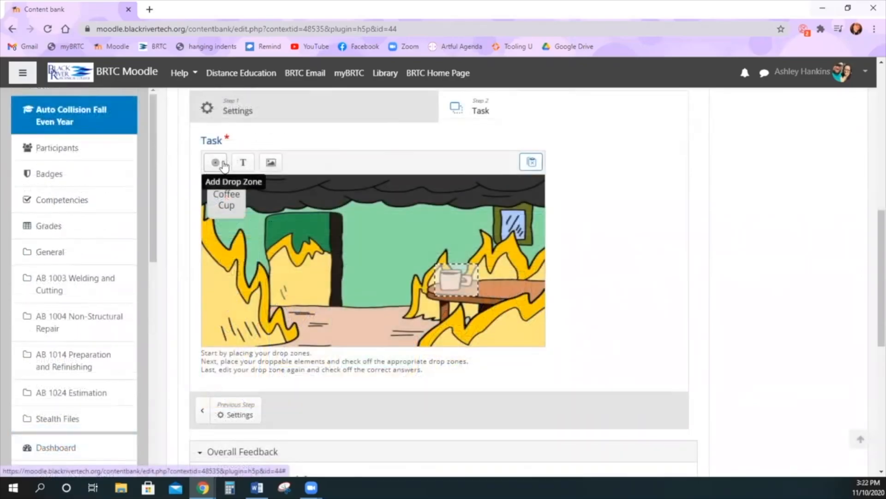
click(216, 163)
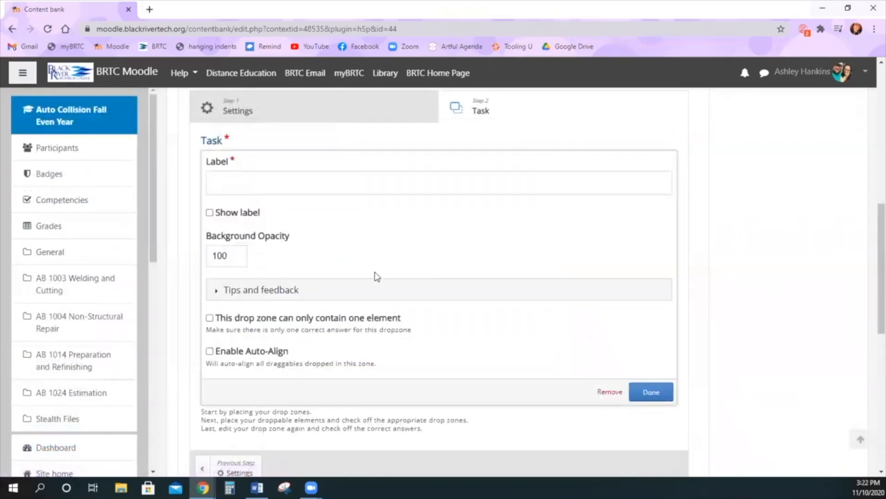
click(308, 185)
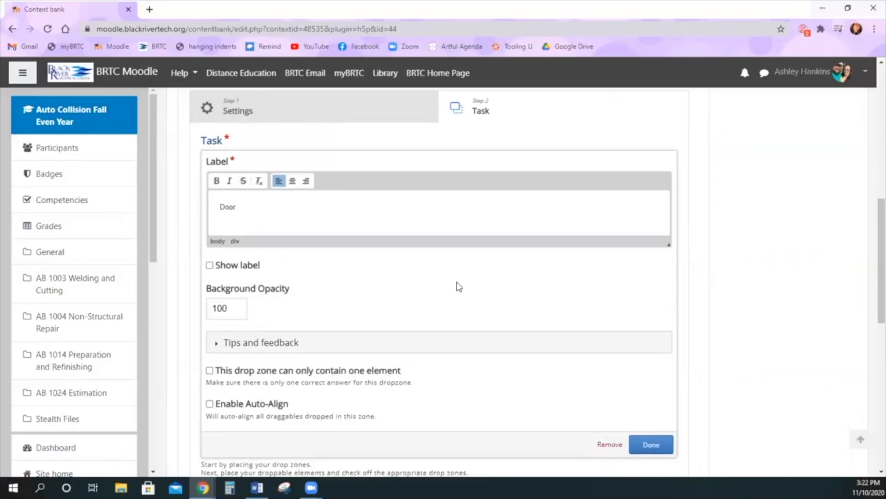
scroll(456, 282, down, 3)
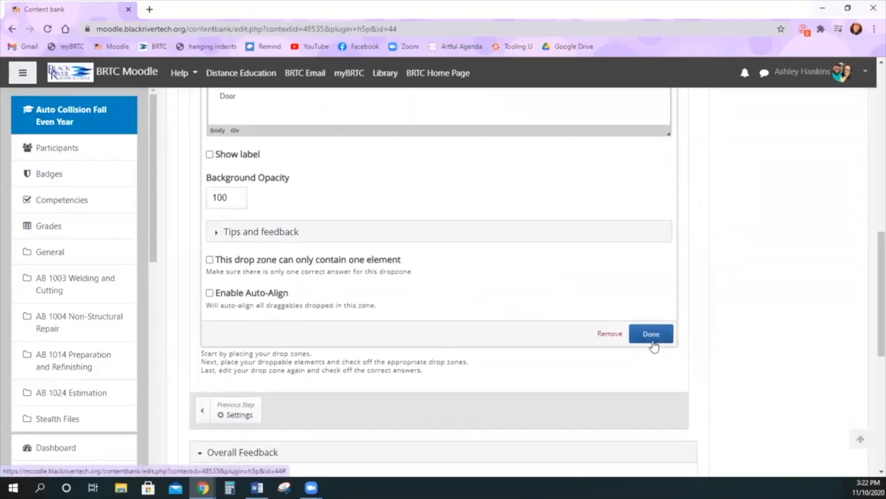
click(651, 334)
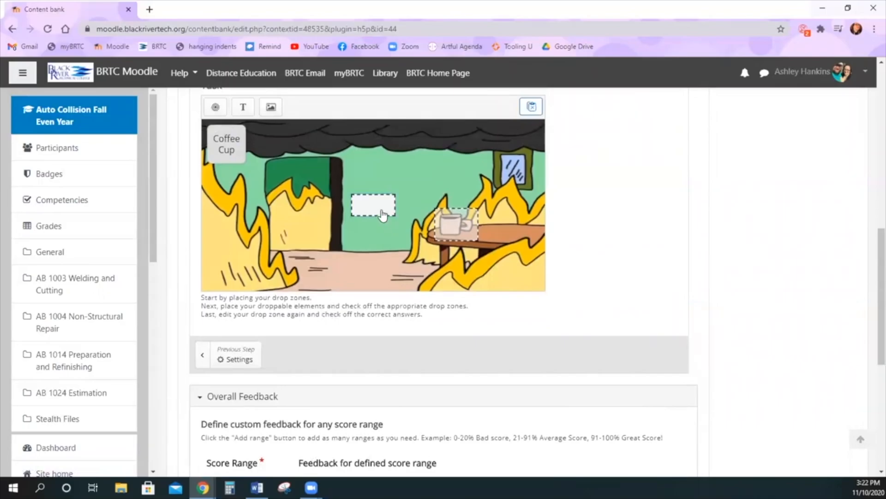
drag(353, 199, 269, 159)
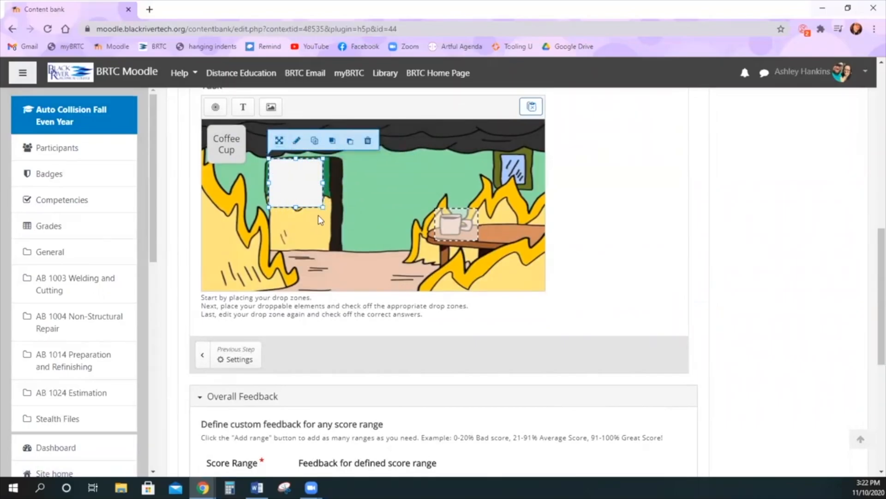
drag(324, 210, 330, 253)
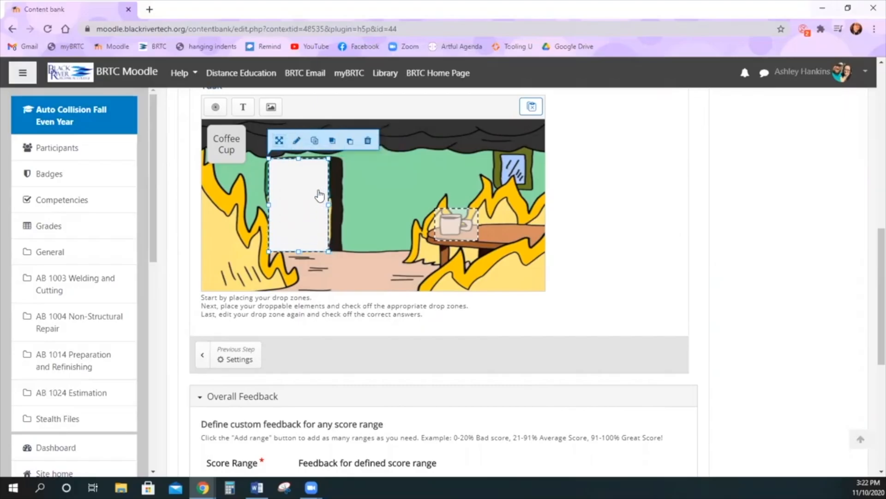
- Set the background opacity of the "Door" drop zone to 50
click(296, 140)
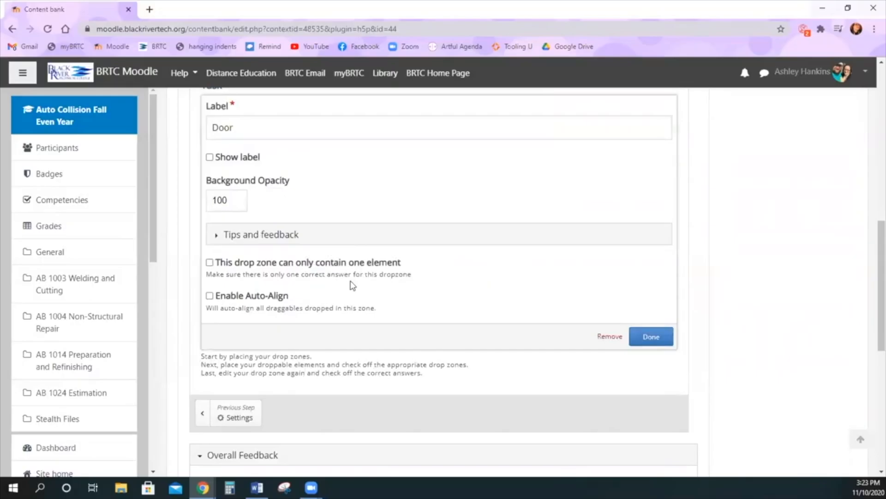
drag(236, 199, 154, 200)
text(50)
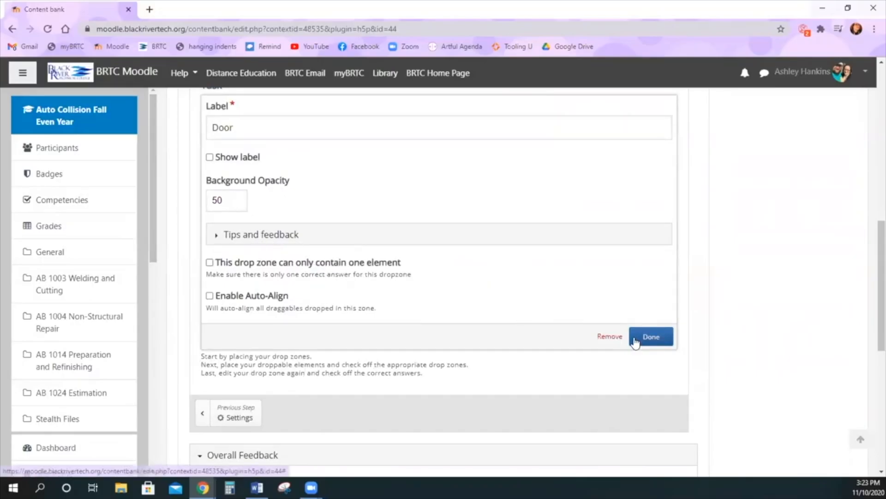
click(651, 337)
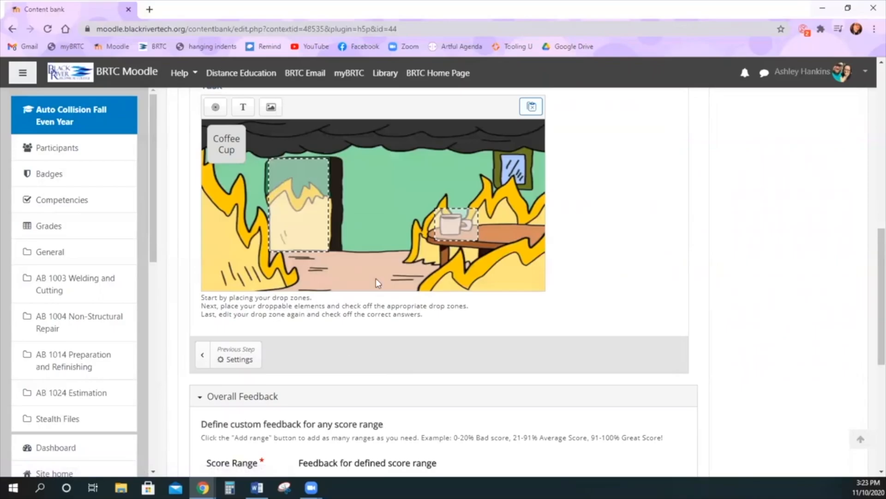
- Add another drop zone to the task and label it "Frame"
scroll(375, 279, up, 2)
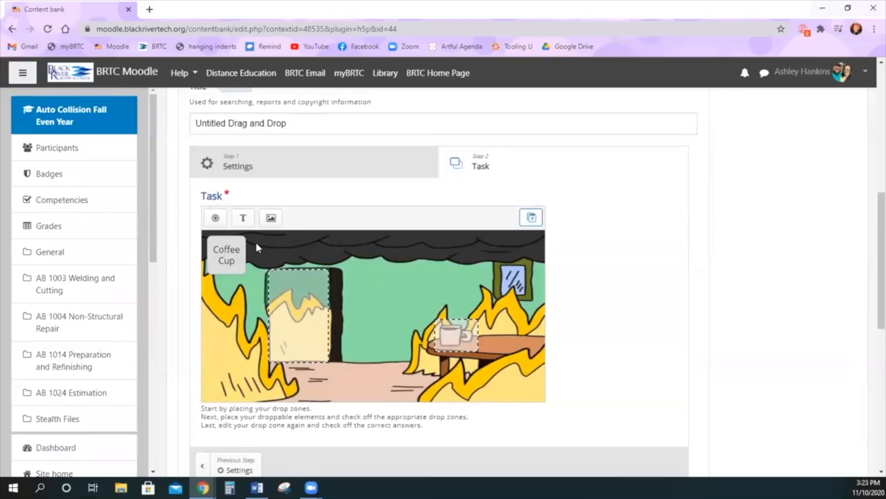
click(215, 217)
click(324, 245)
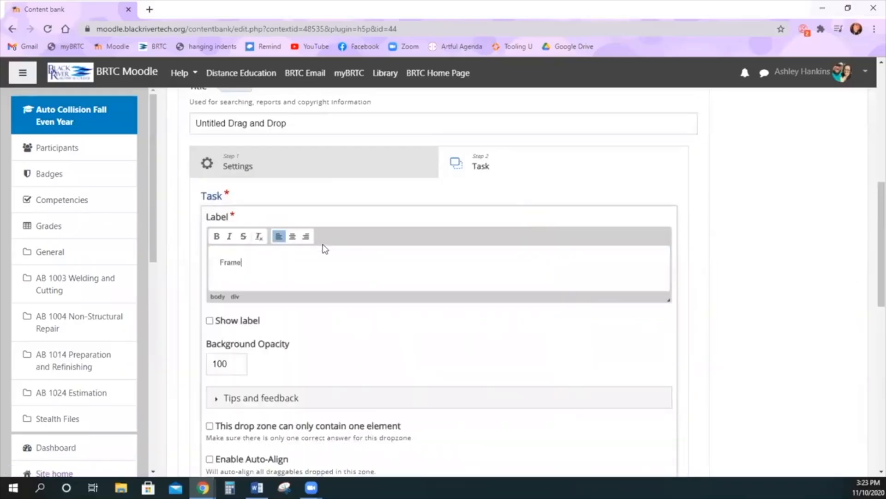
- Set the Frame drop zone's background opacity to 50 and position it over the picture frame on the wall
drag(233, 363, 98, 362)
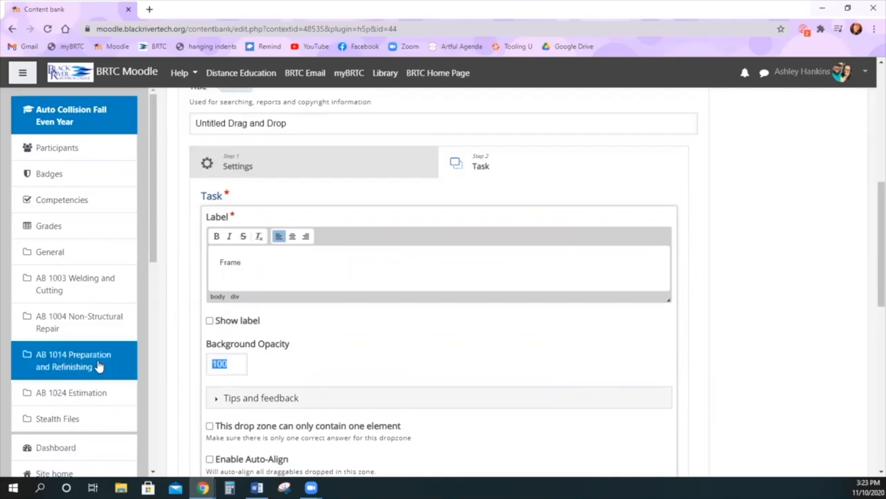
text(50)
scroll(236, 395, down, 2)
scroll(237, 395, down, 4)
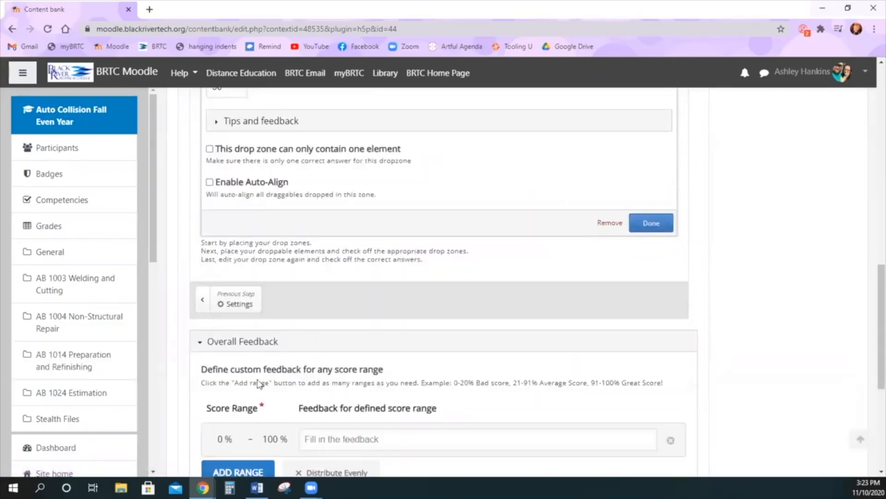
click(651, 223)
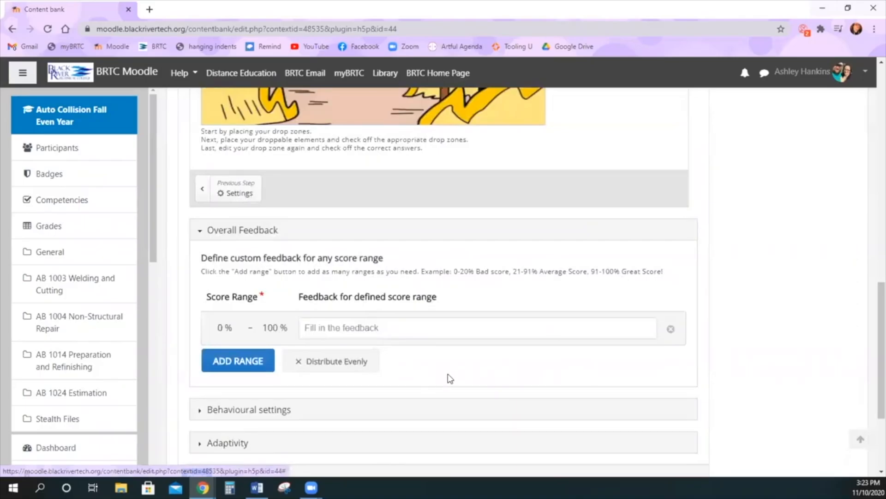
scroll(429, 375, up, 5)
drag(366, 267, 532, 236)
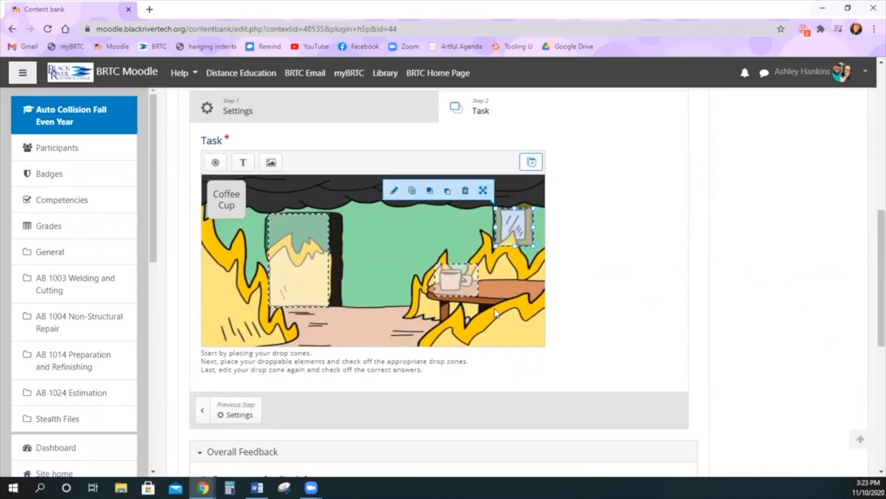
- Add a text element reading "Door" and allow it to be dropped on the Door drop zone
click(243, 180)
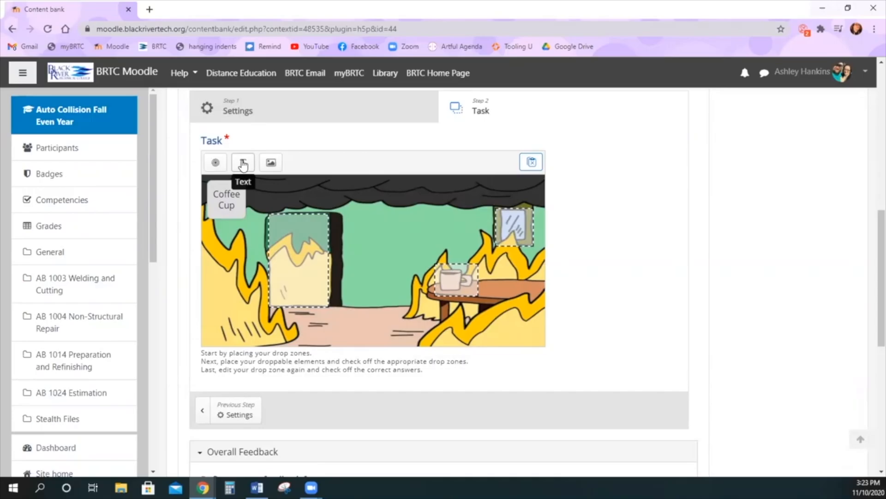
click(243, 162)
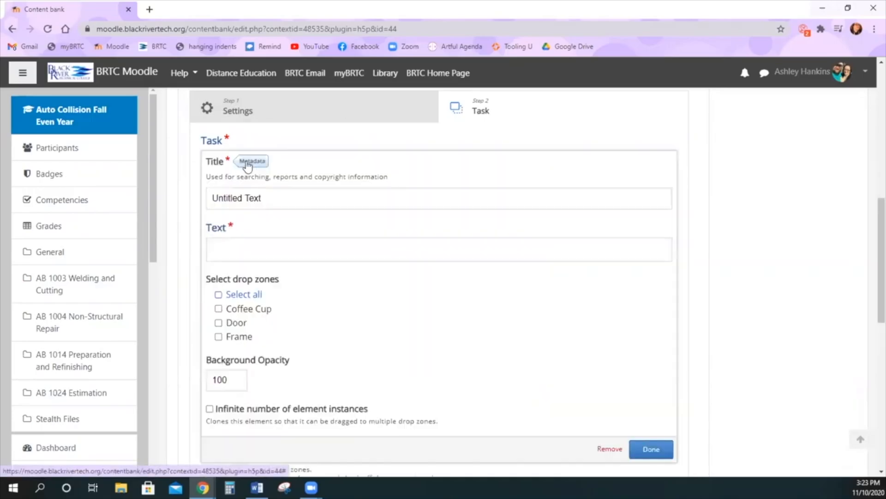
click(263, 251)
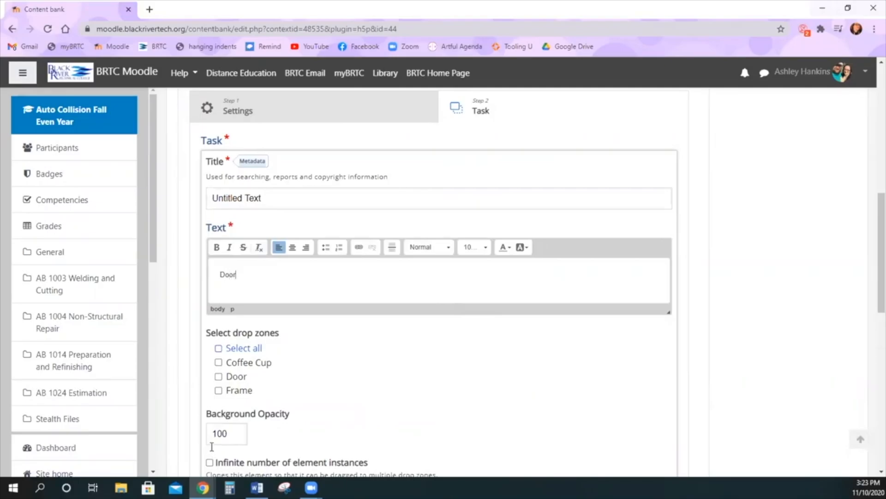
click(240, 380)
scroll(298, 410, down, 3)
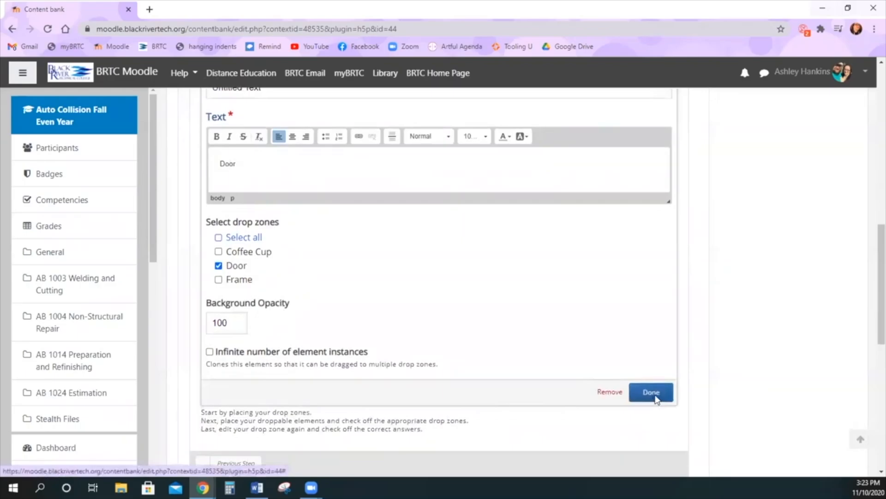
click(651, 392)
- Shrink the Door text element to roughly the Coffee Cup label's size and place it directly beneath that label
scroll(437, 405, up, 4)
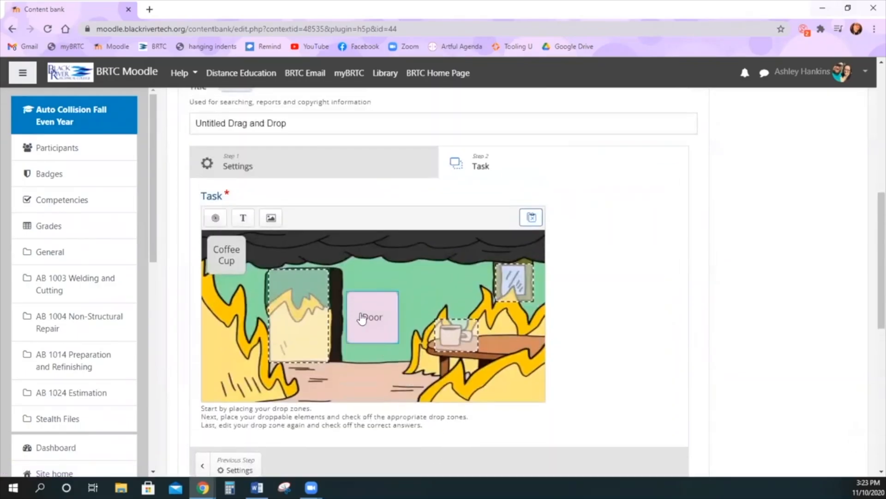
click(361, 318)
drag(399, 288, 209, 291)
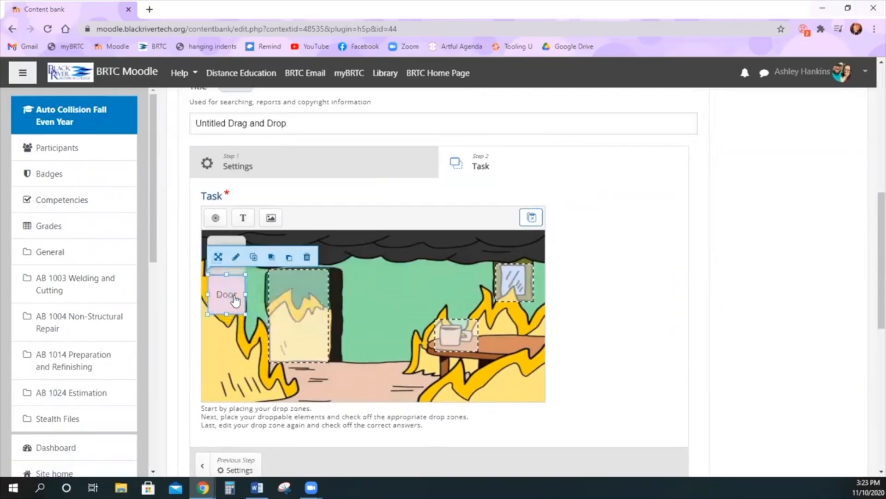
click(398, 317)
click(226, 292)
drag(227, 291, 226, 297)
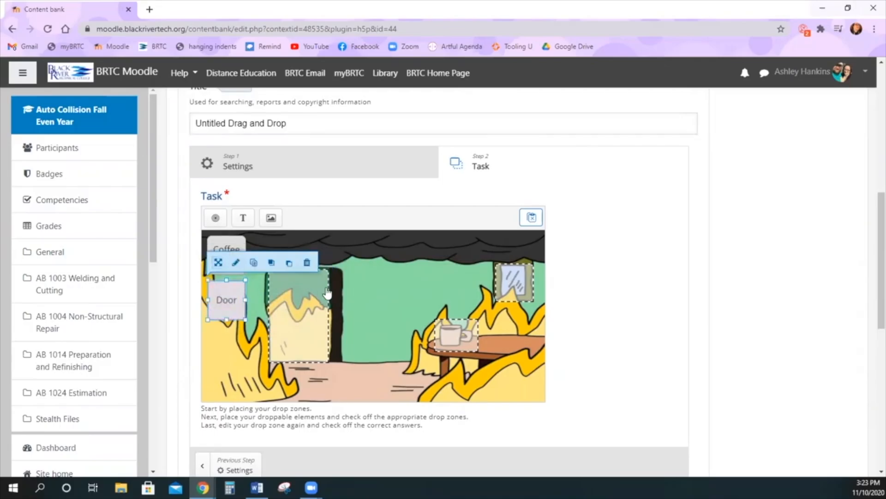
click(363, 280)
- Add a text element reading "Frame" to the task image
click(243, 218)
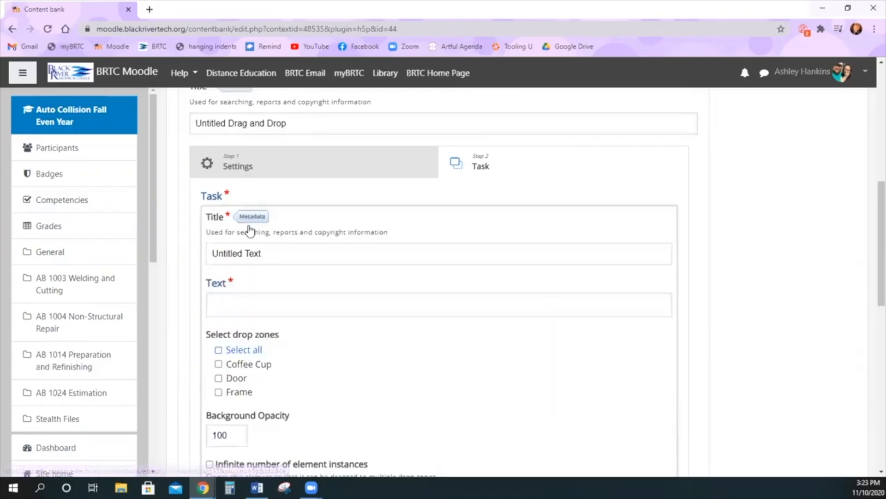
click(254, 307)
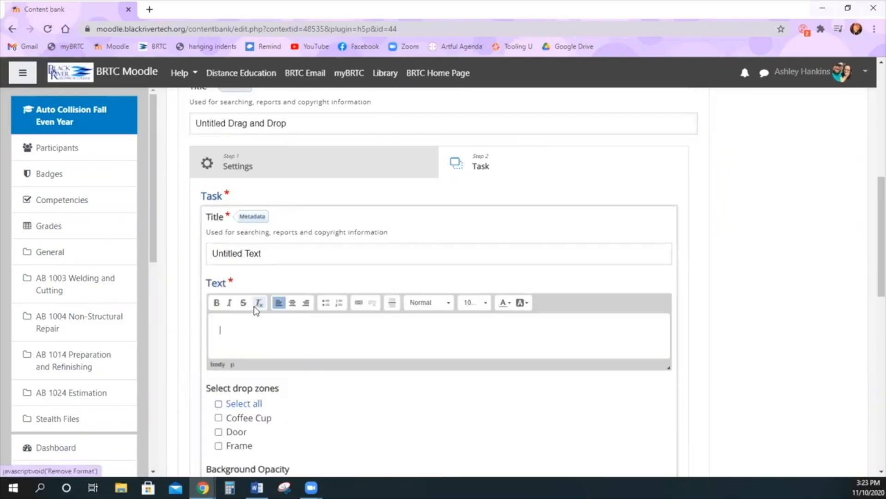
text(Frame)
scroll(257, 305, down, 3)
click(649, 392)
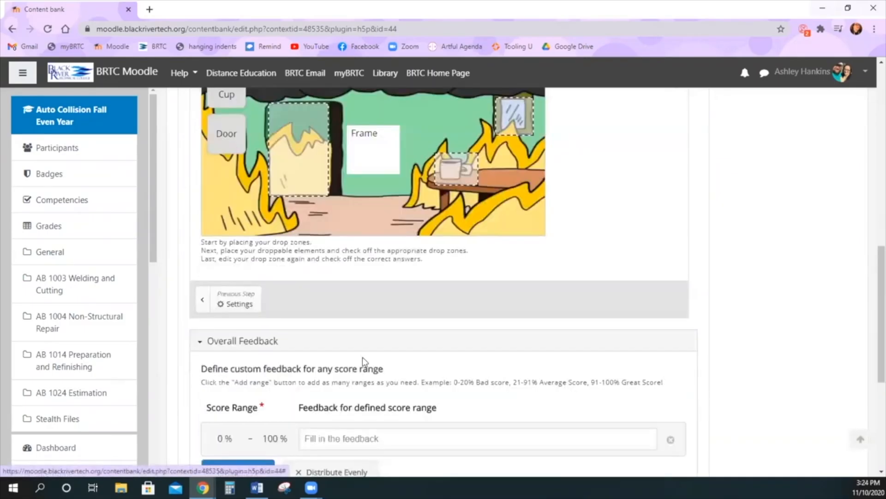
- Assign the Frame text element to the Frame drop zone, then shrink it and place it beneath the Door label
scroll(362, 356, up, 2)
click(368, 278)
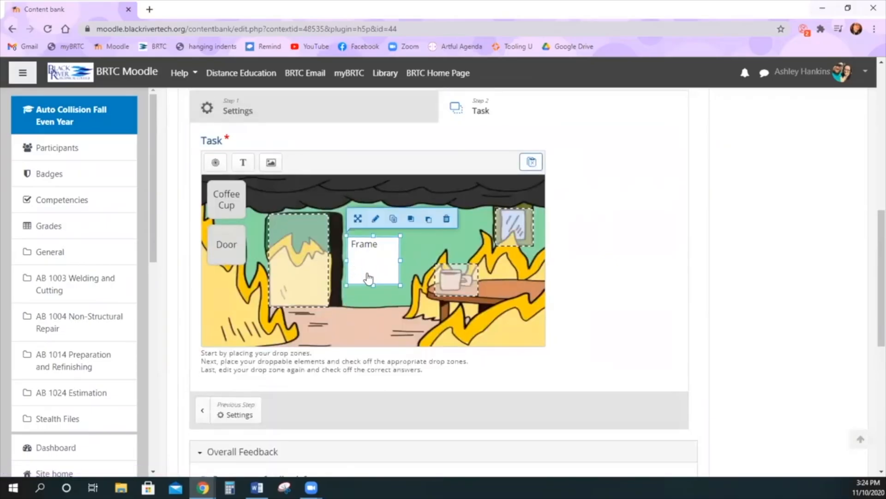
click(374, 220)
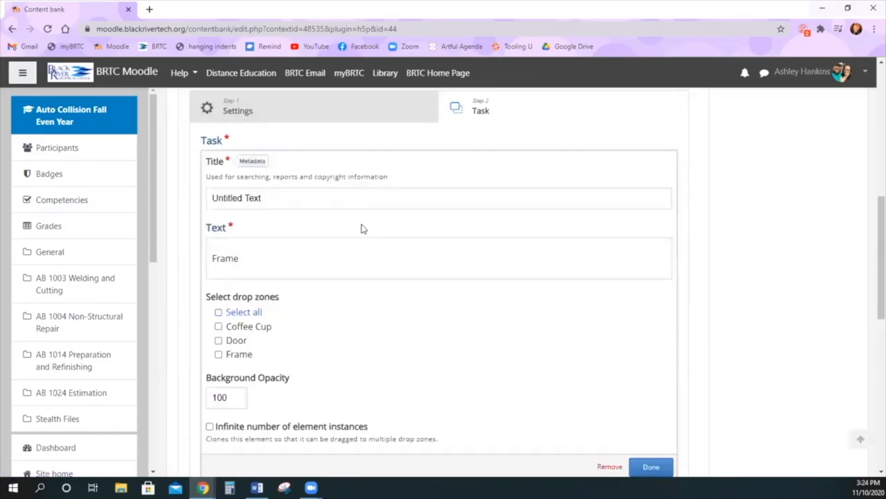
click(238, 357)
click(651, 467)
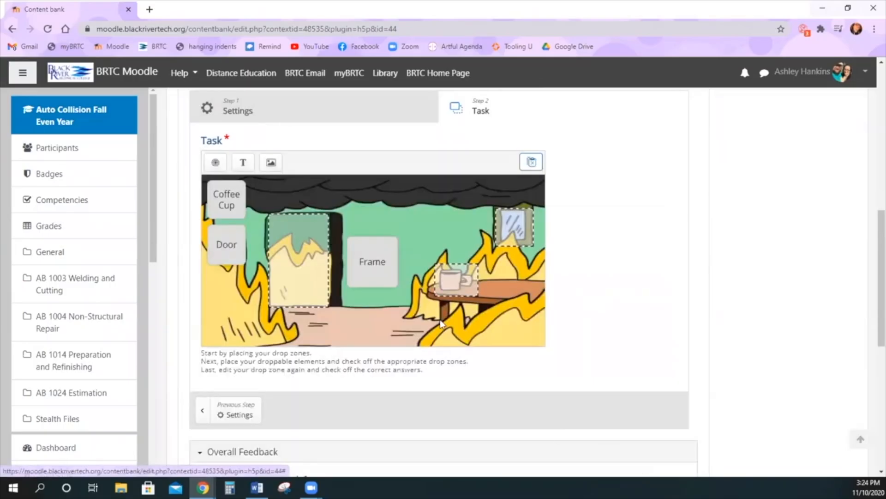
click(350, 260)
drag(346, 287, 231, 296)
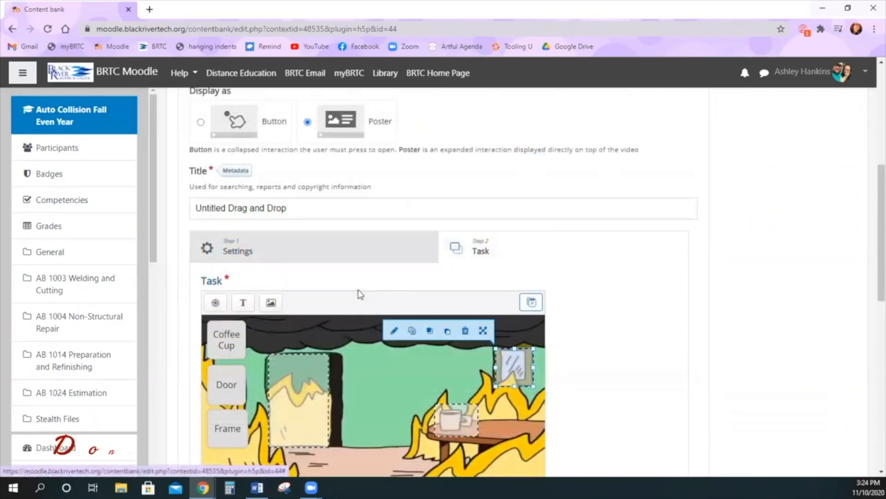
- Mark "Text: Door" as the correct element for the Door drop zone
scroll(360, 294, down, 1)
click(299, 323)
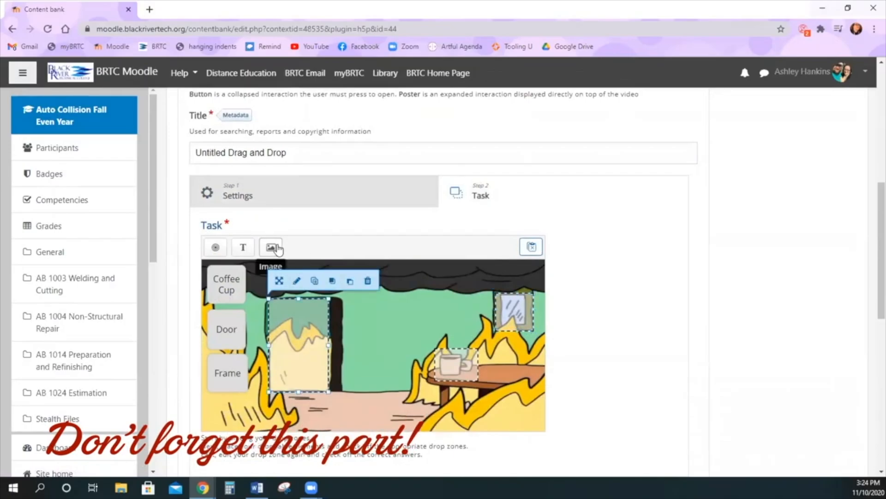
click(297, 281)
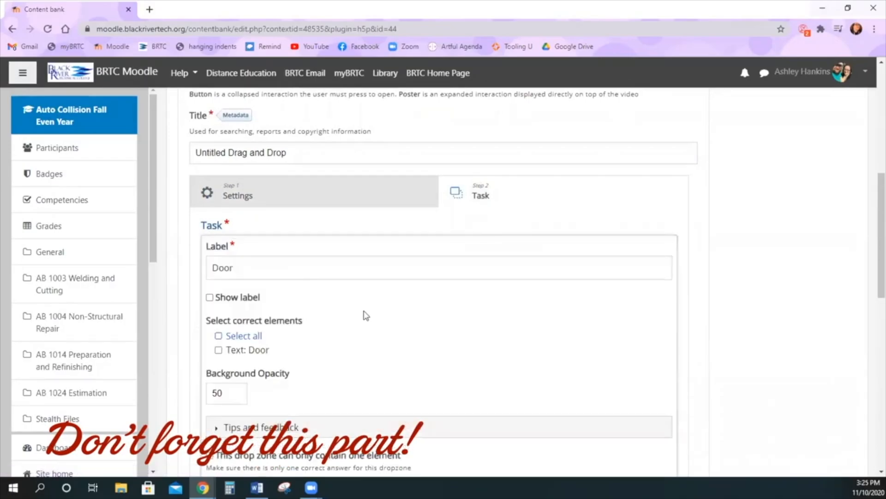
click(268, 350)
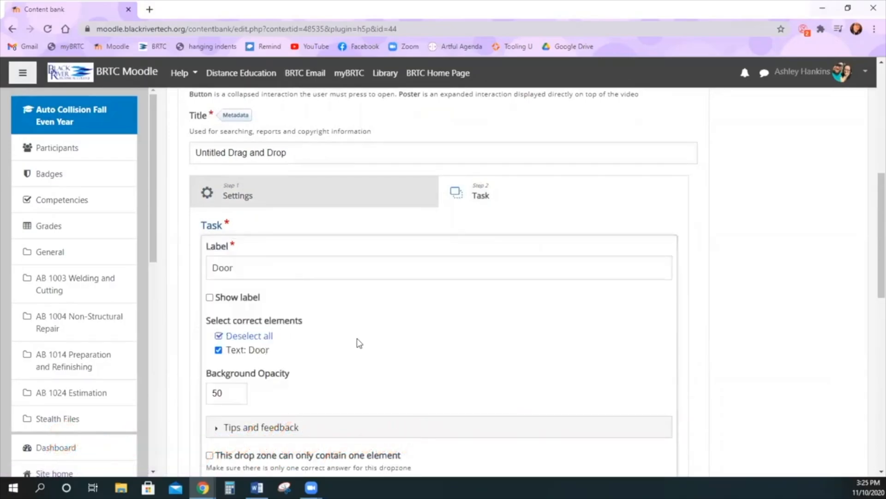
scroll(357, 338, down, 10)
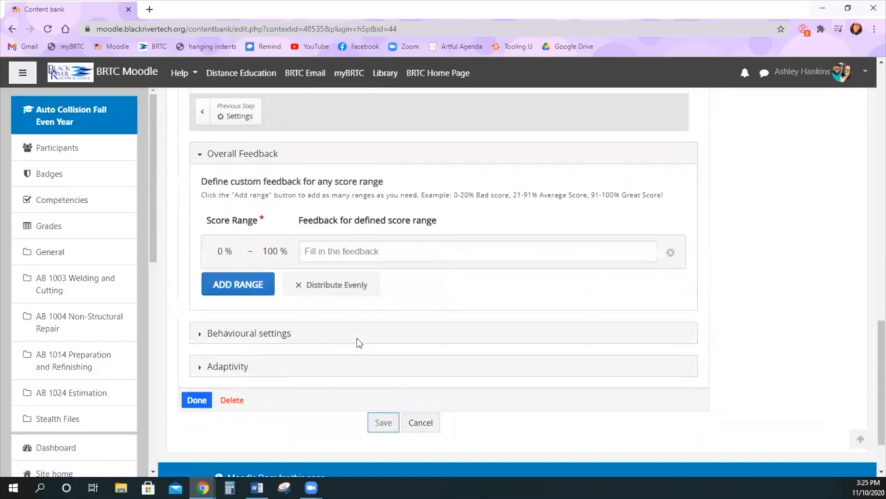
scroll(438, 286, up, 1)
scroll(439, 286, up, 3)
click(647, 198)
- Mark "Text: Frame" as the correct element for the Frame drop zone
scroll(421, 318, up, 5)
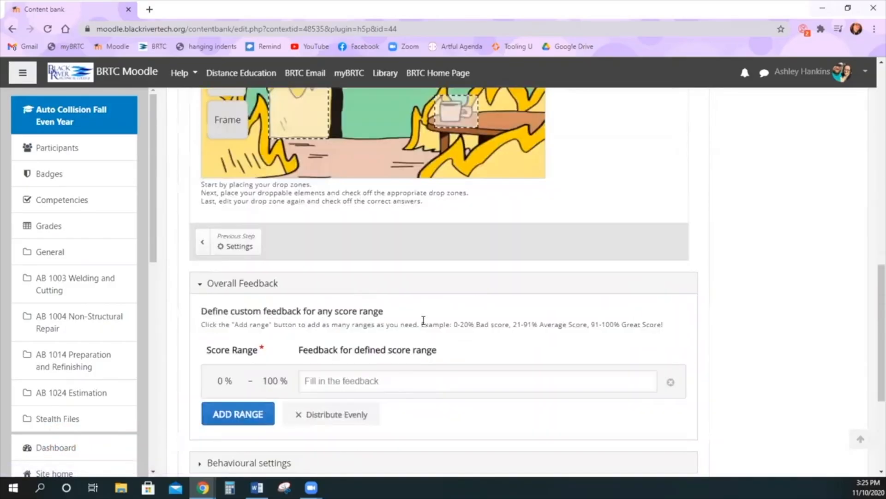
click(522, 212)
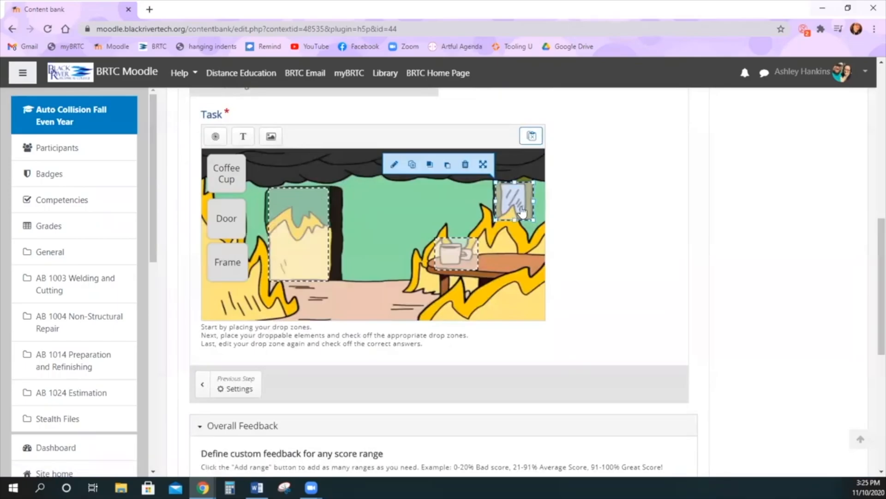
click(394, 164)
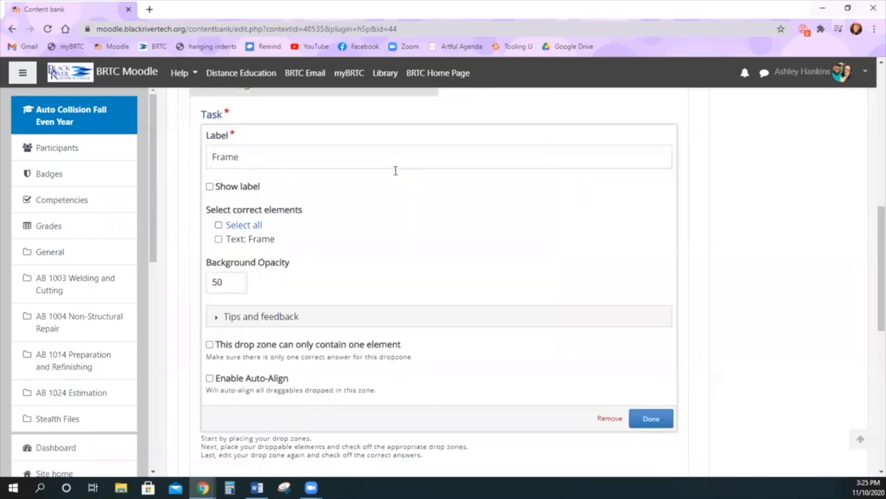
click(271, 241)
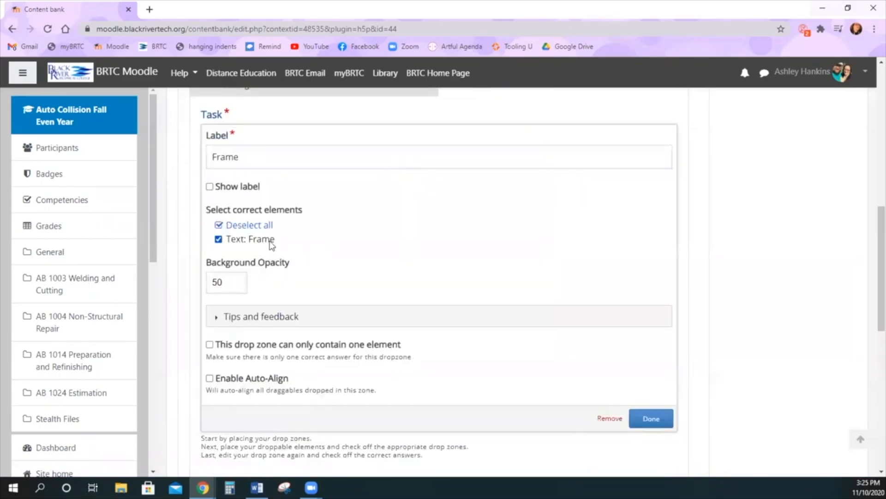
click(650, 419)
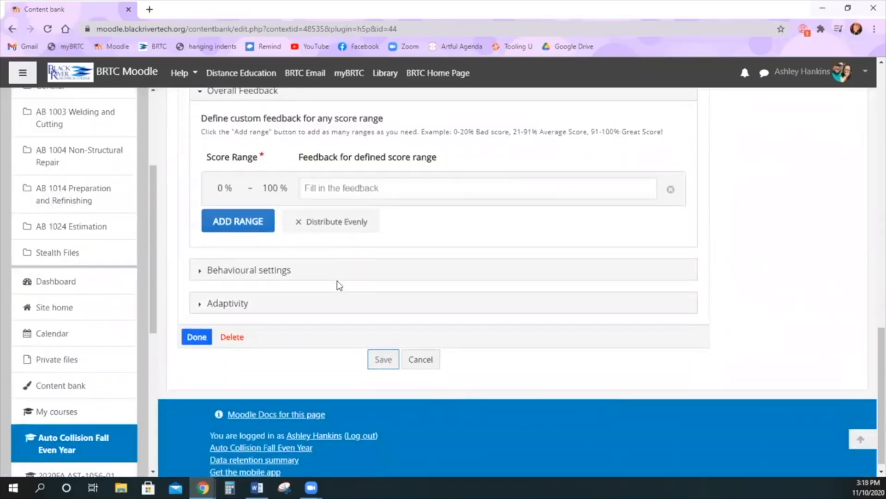
- Review the Behavioural settings and Adaptivity options, and finish editing the Untitled Drag and Drop interaction
scroll(337, 283, down, 1)
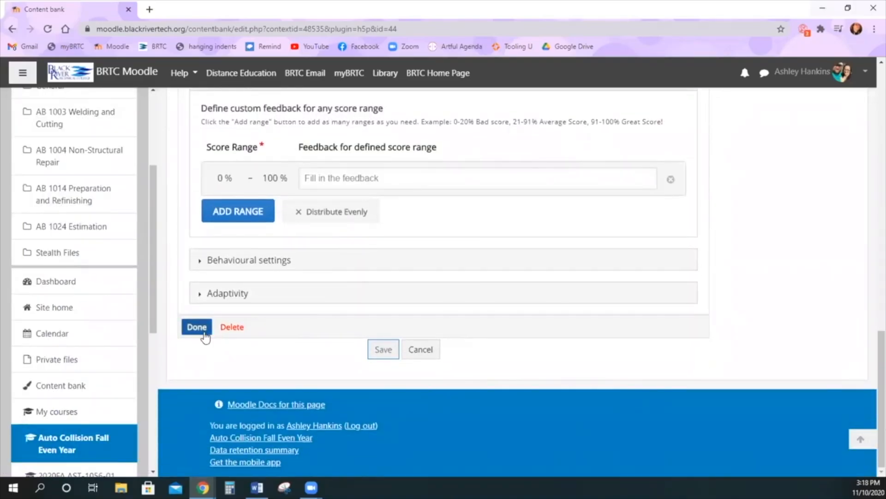
click(284, 258)
scroll(298, 278, down, 2)
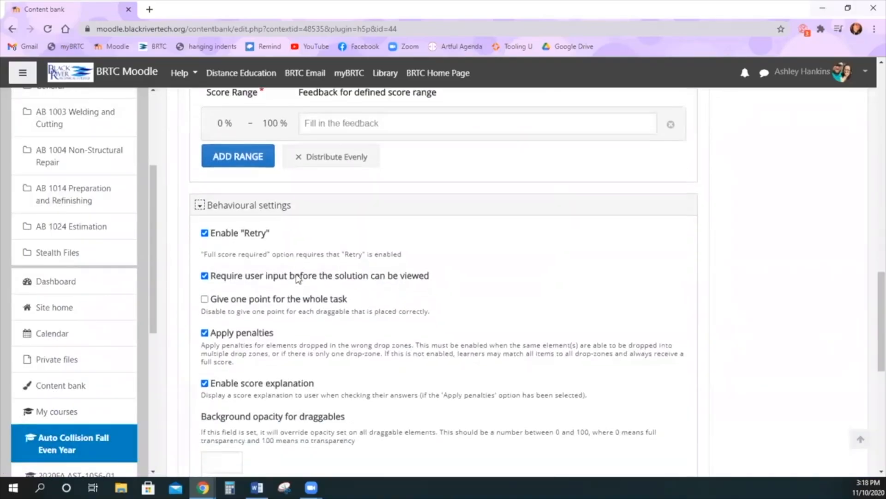
scroll(296, 275, down, 1)
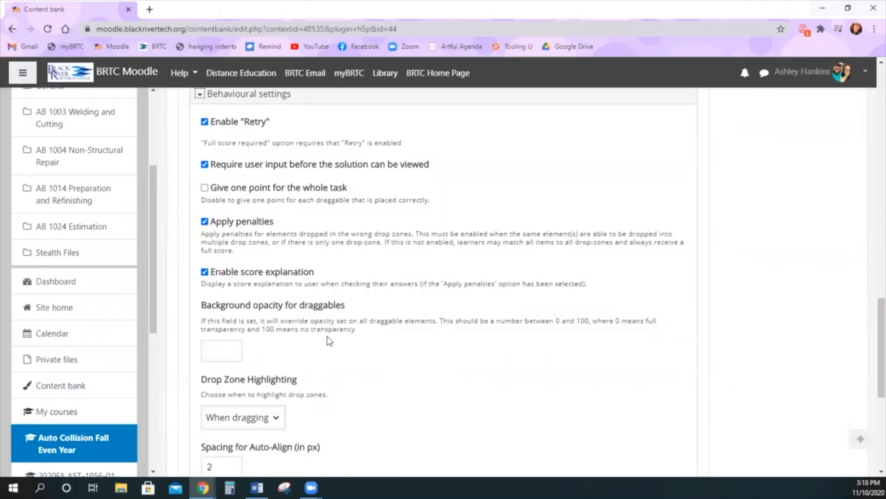
scroll(323, 342, down, 3)
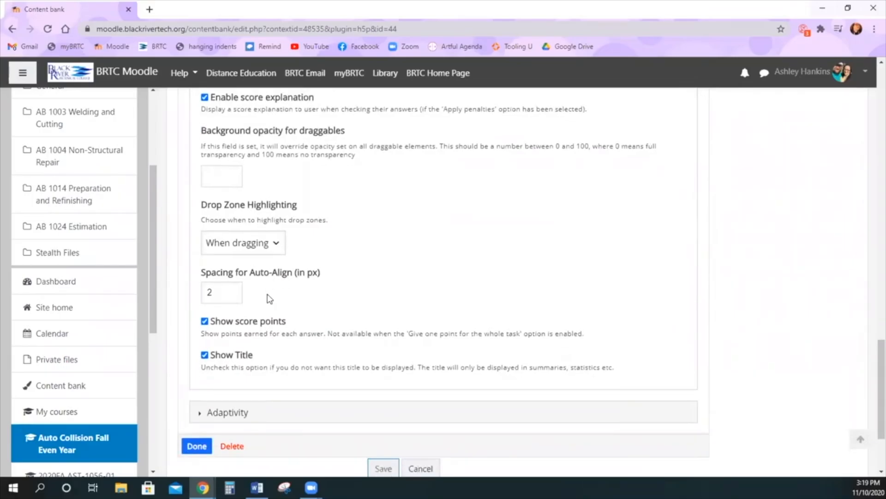
scroll(269, 298, down, 3)
click(267, 299)
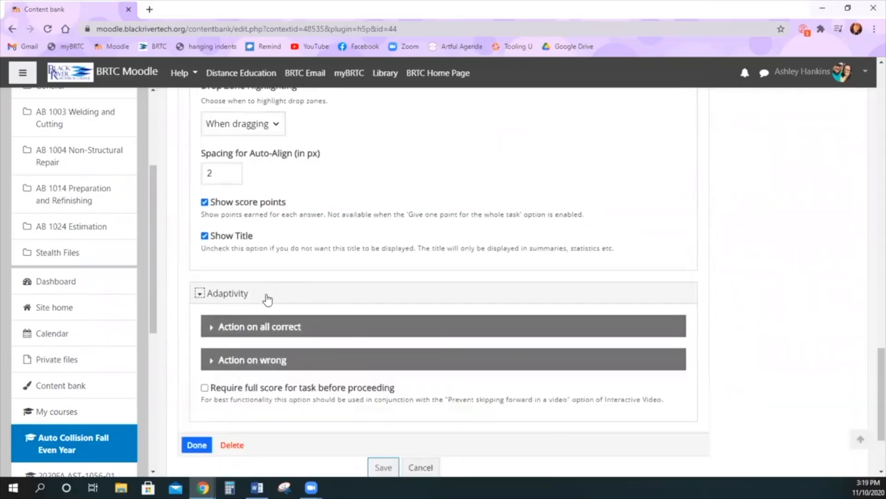
click(196, 445)
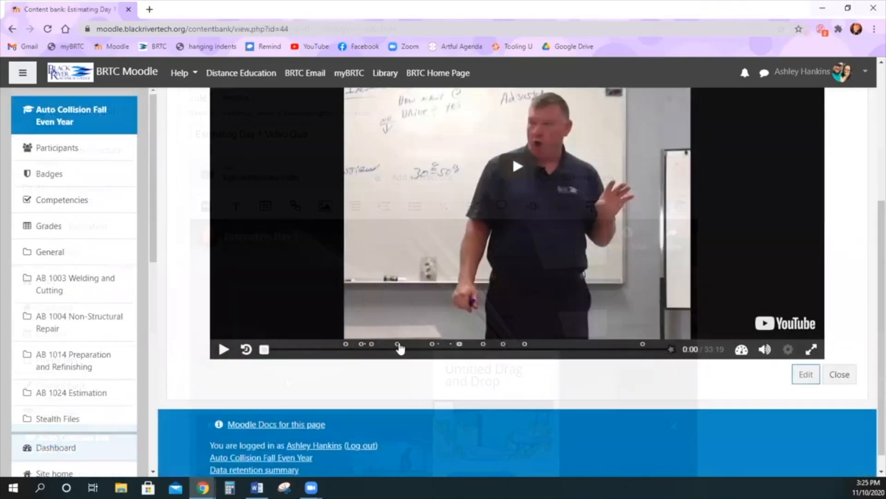
- Test the interaction at 11:11 in the video by placing Coffee Cup, Door and Frame on their matching objects
click(398, 345)
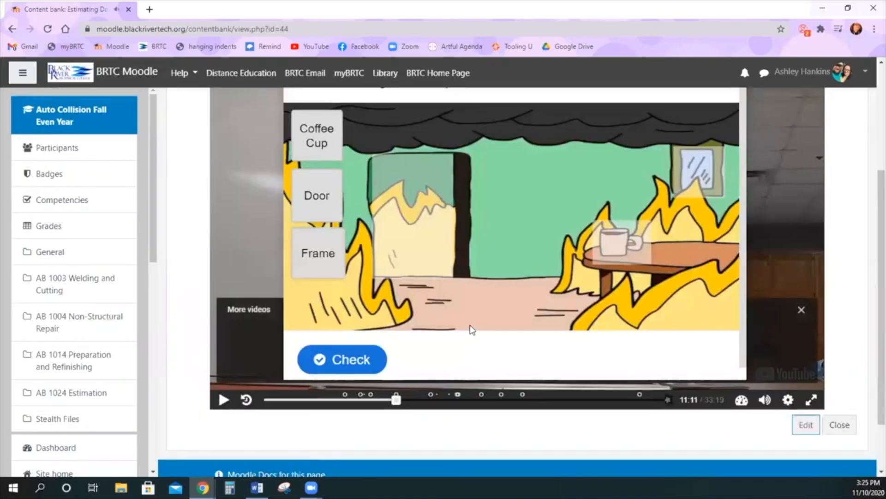
scroll(471, 329, up, 1)
drag(323, 189, 614, 286)
drag(305, 250, 423, 259)
drag(320, 301, 703, 227)
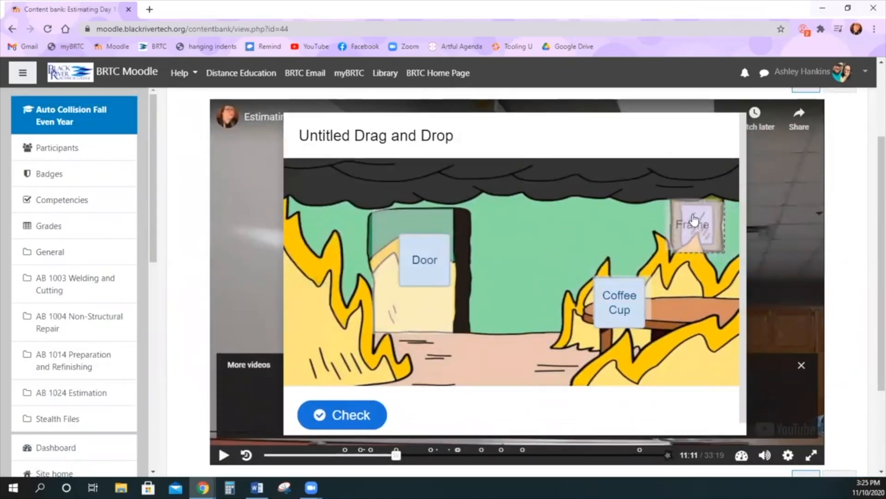
- Check the Coffee Cup, Door and Frame placements in the drag-and-drop interaction
click(347, 412)
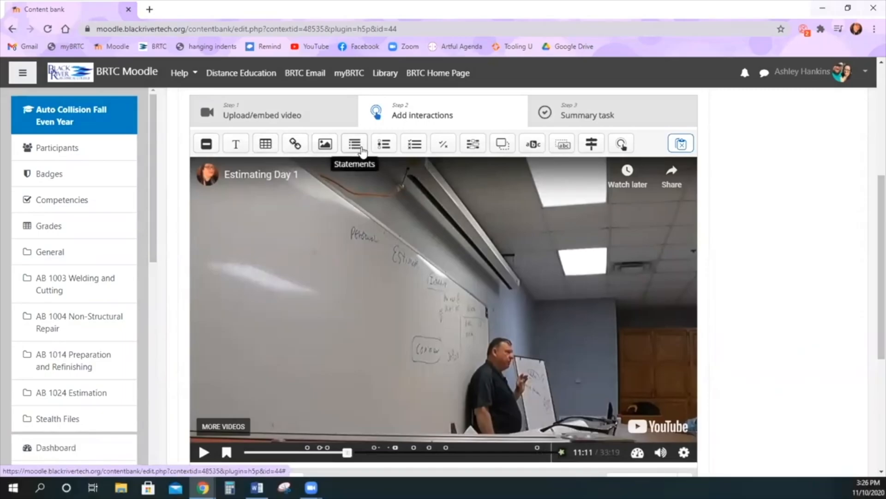
- Add a Mark the Words interaction to the video at 11:11 and display it as a poster
drag(526, 144, 441, 296)
scroll(423, 248, up, 3)
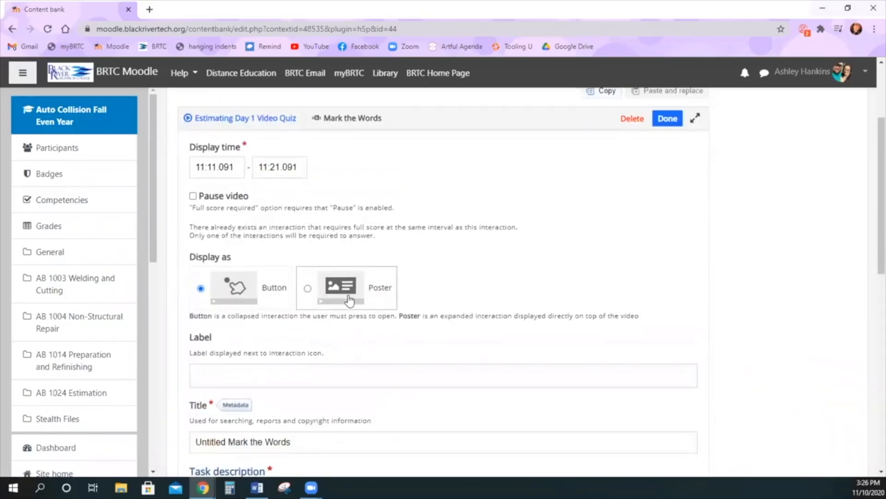
click(349, 300)
- Set the Mark the Words task description to "Click on the words that start with the letter K."
scroll(430, 300, down, 3)
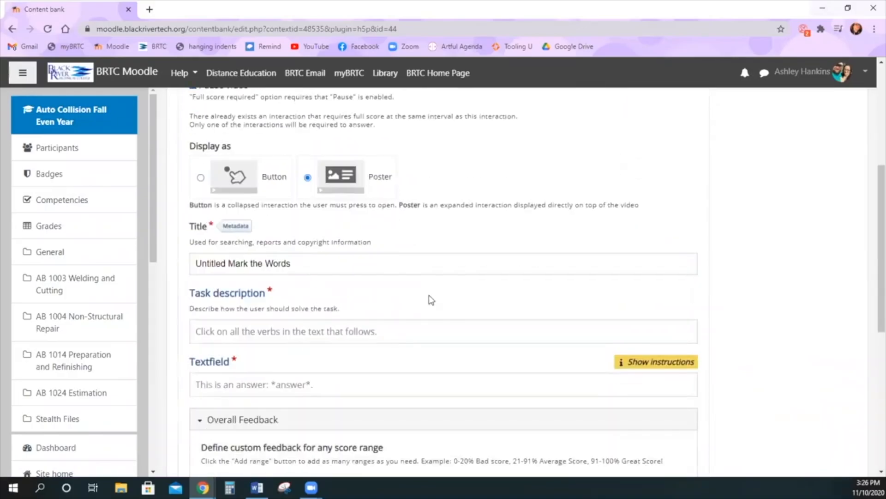
scroll(376, 291, down, 3)
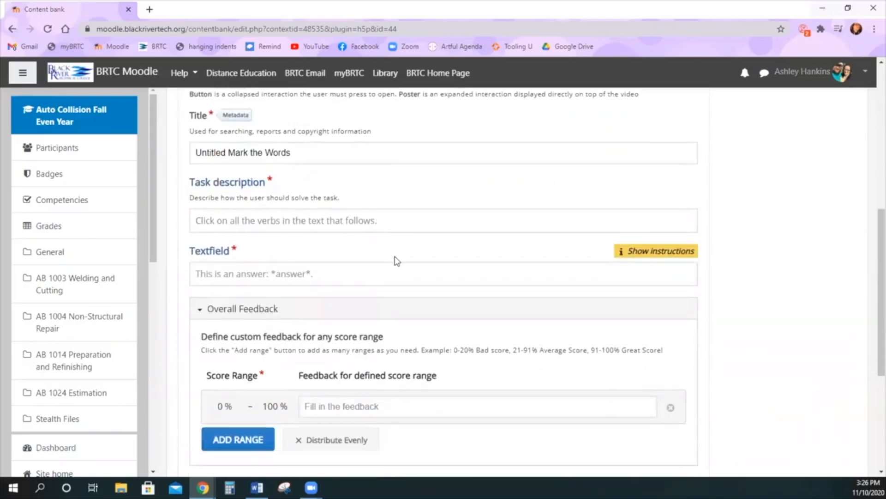
click(402, 220)
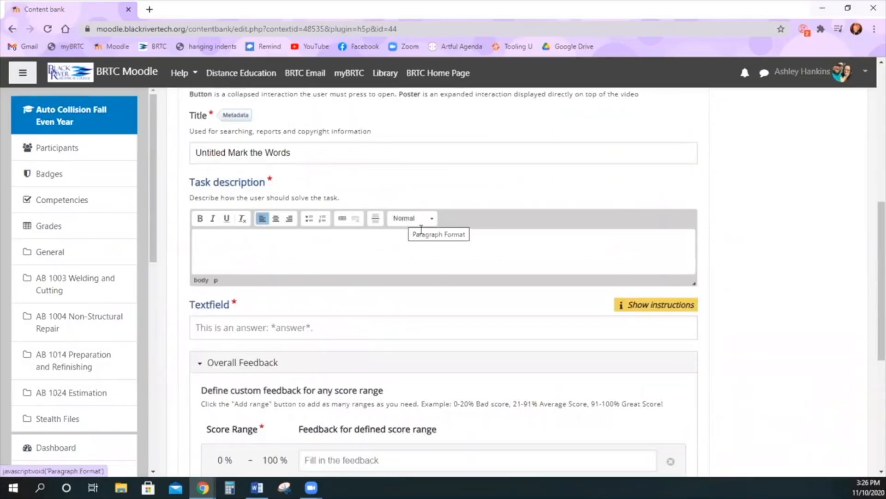
text(Click on)
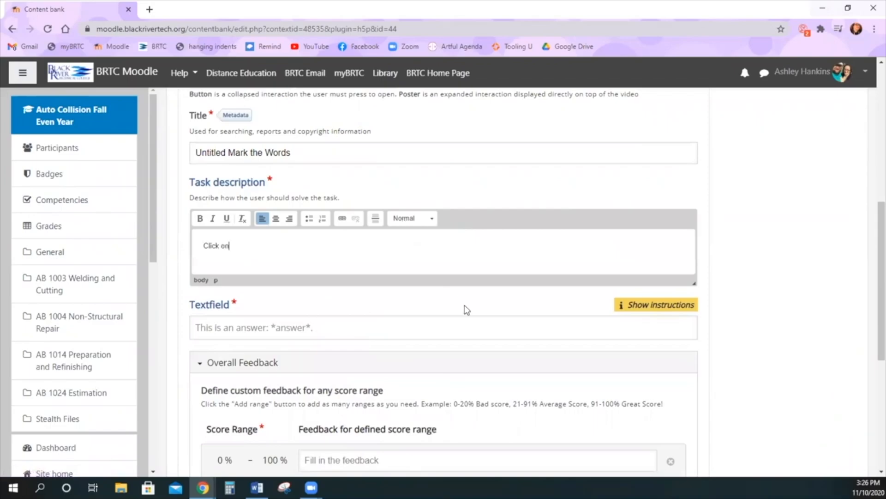
text( the words that start with the letter K.)
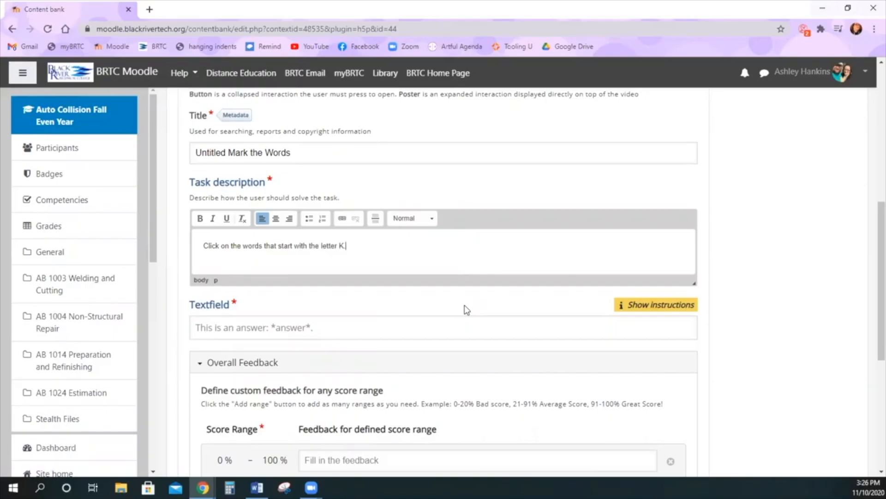
- Enter "I love to eat Rice *Krispies* with my little sister," plus her first name in the Textfield, marking that name with asterisks as an answer too
scroll(461, 309, down, 1)
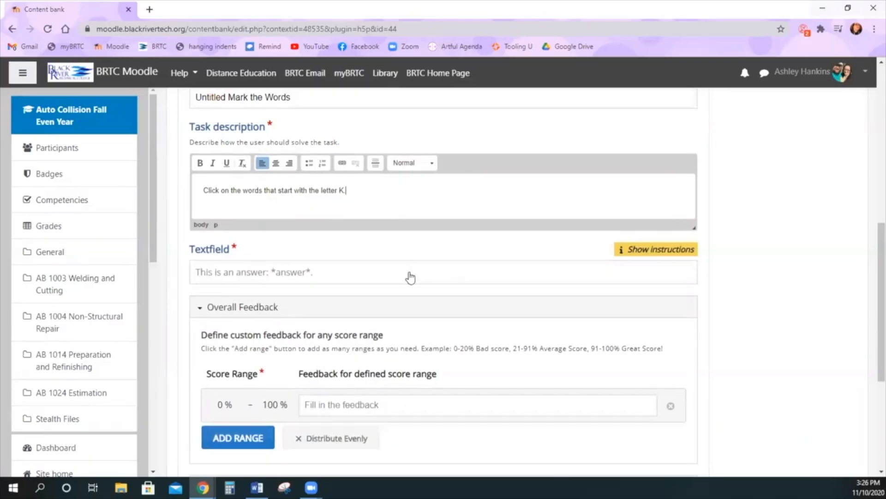
click(409, 273)
text(I love to eat Rice *Krispies)
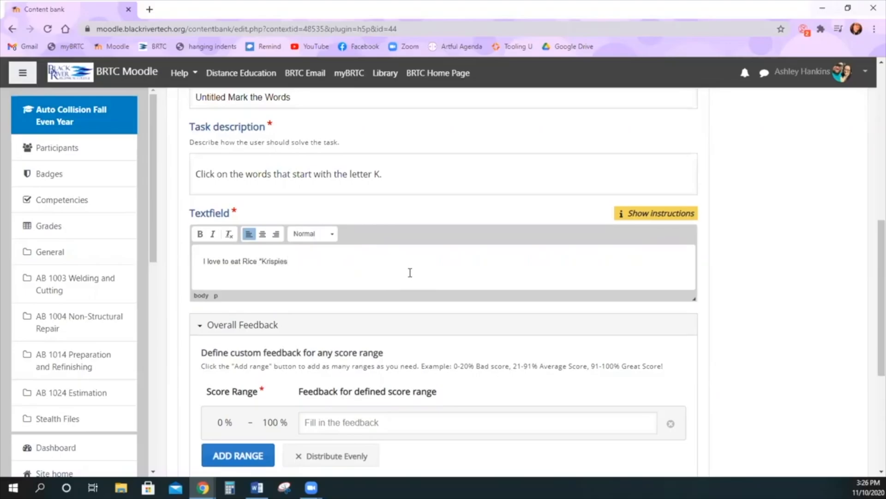
text(with my little sister, "Kaitlin.")
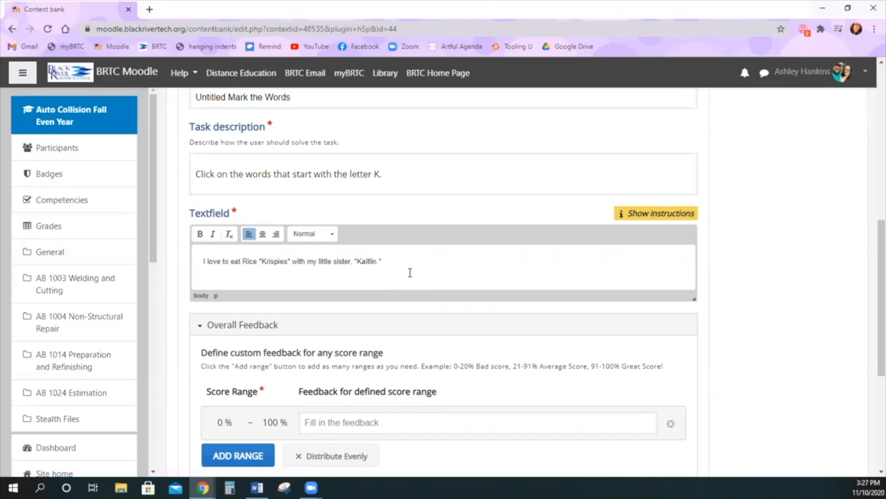
- Review the Behavioural settings and Adaptivity options, and finish editing the Mark the Words interaction
scroll(396, 283, down, 3)
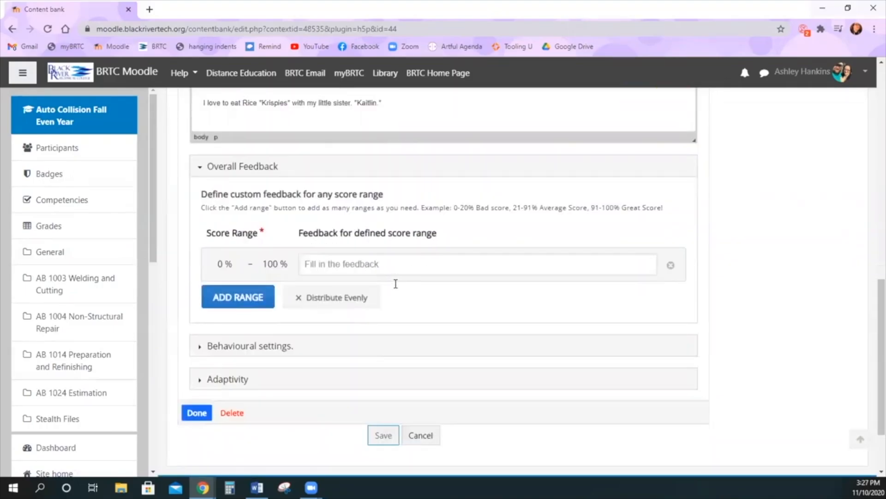
scroll(396, 283, down, 1)
scroll(277, 277, up, 1)
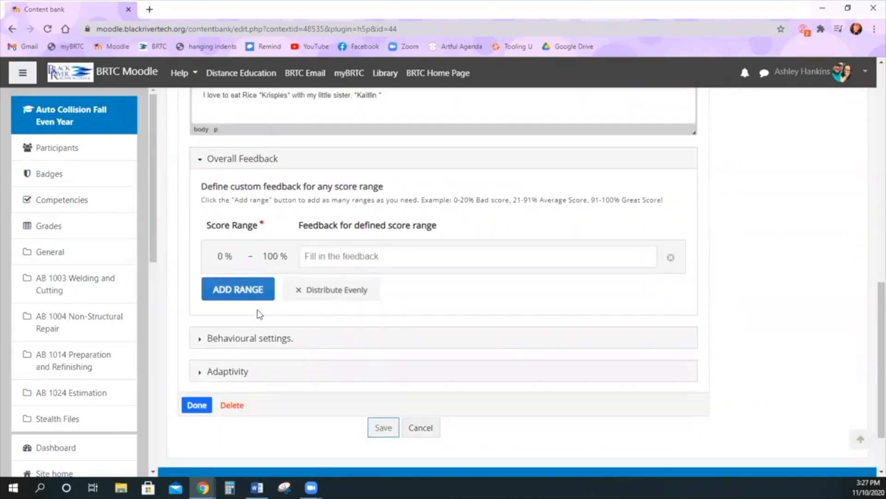
click(251, 341)
scroll(252, 345, down, 3)
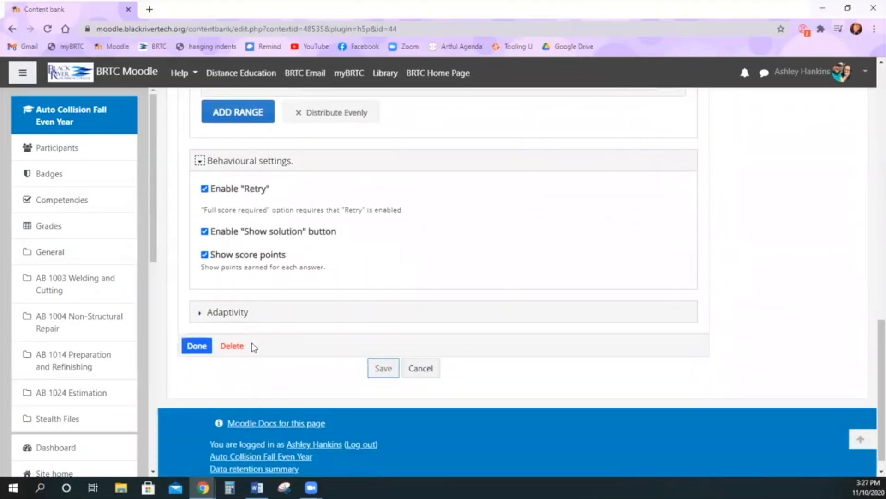
click(257, 293)
scroll(240, 318, down, 2)
click(205, 340)
- Enlarge the Mark the Words poster over the video so its full text fits, and save the video quiz
scroll(501, 332, down, 3)
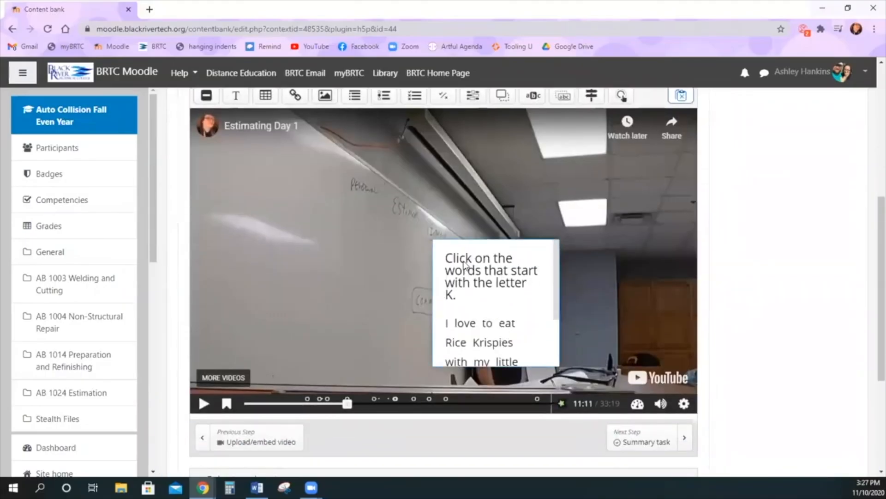
click(464, 264)
drag(356, 184, 248, 147)
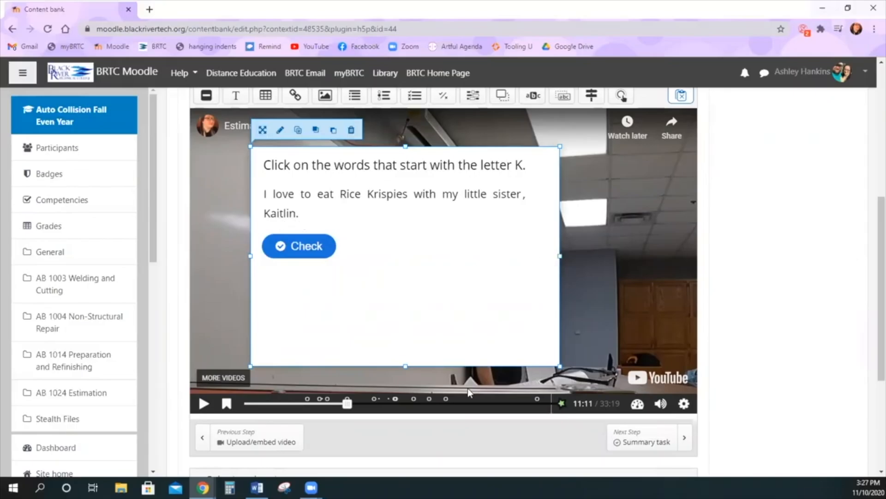
scroll(469, 392, down, 2)
click(383, 436)
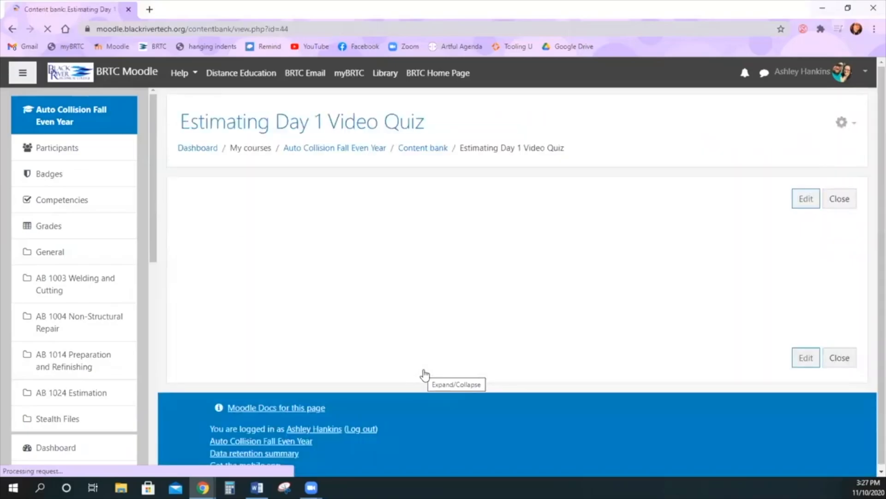
- Test the Mark the Words interaction at 11:11 by marking Krispies and the sister's name, and check the answers
scroll(490, 332, down, 5)
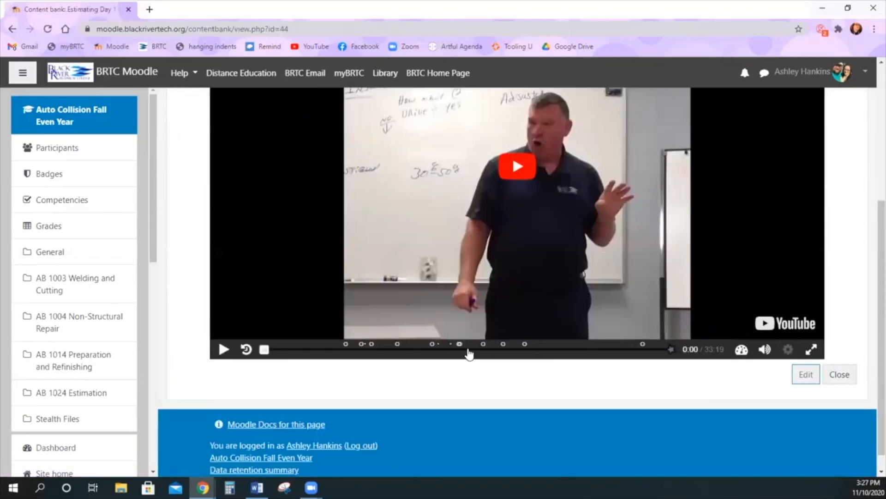
click(396, 346)
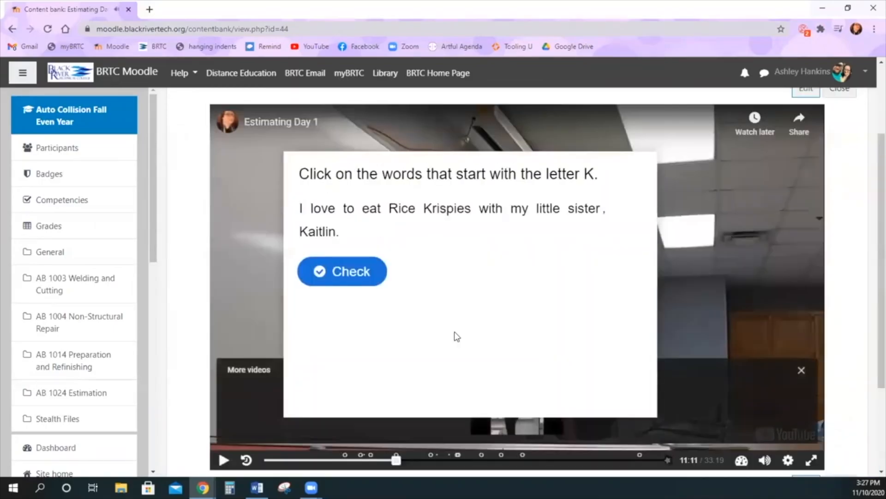
click(442, 212)
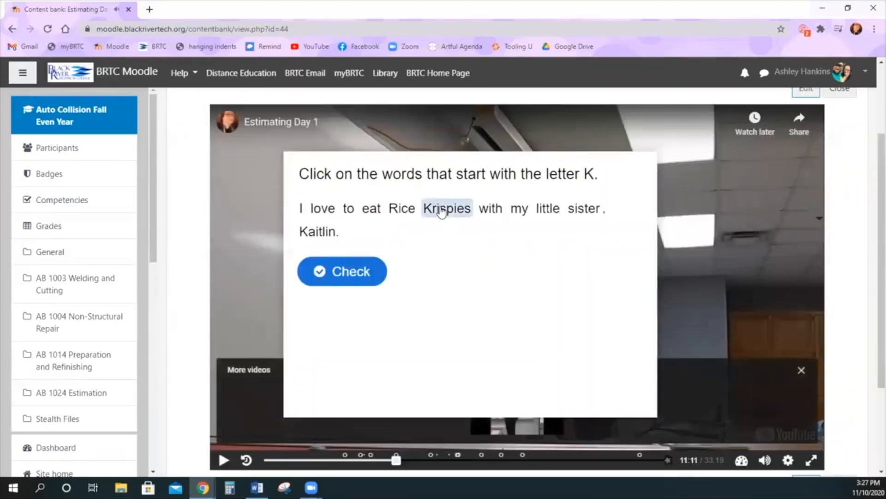
click(323, 233)
click(352, 285)
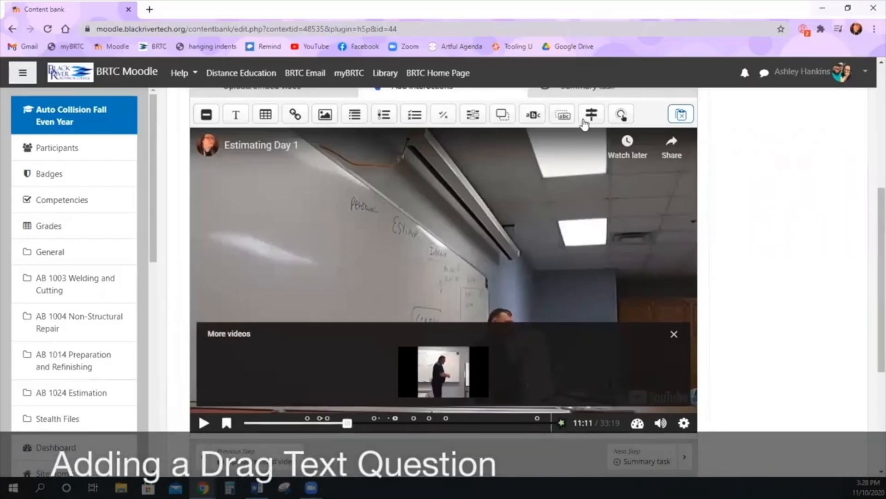
- Add a Drag Text interaction to the video at 11:11 and display it as a poster
click(563, 116)
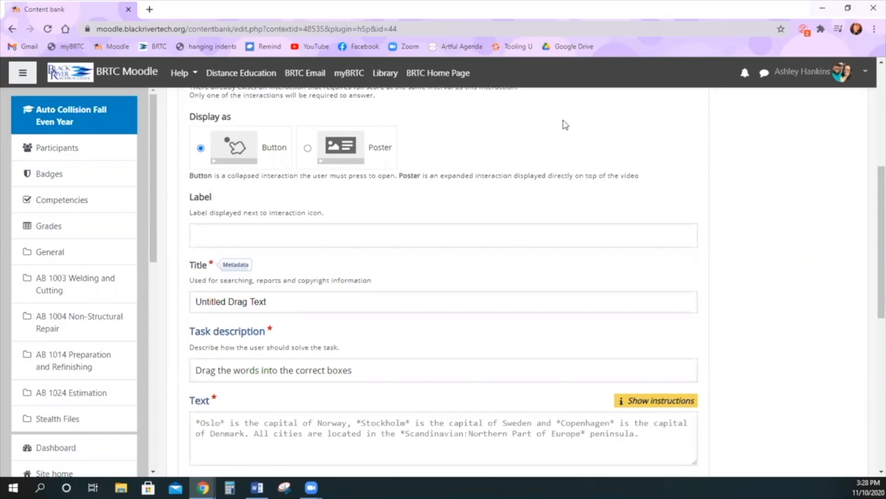
scroll(471, 253, up, 2)
scroll(472, 255, up, 1)
scroll(415, 266, down, 1)
click(386, 270)
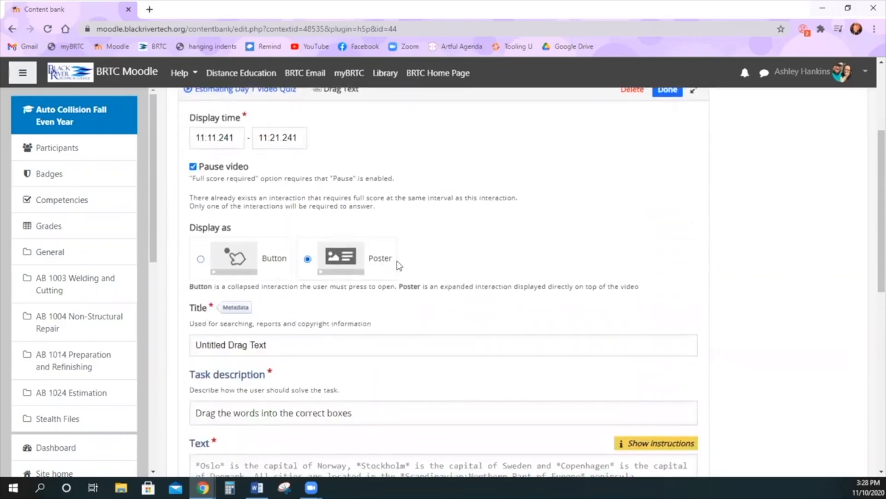
- Begin the Drag Text passage with "This is really more useful when you have a sentence that you want them"
scroll(397, 264, down, 6)
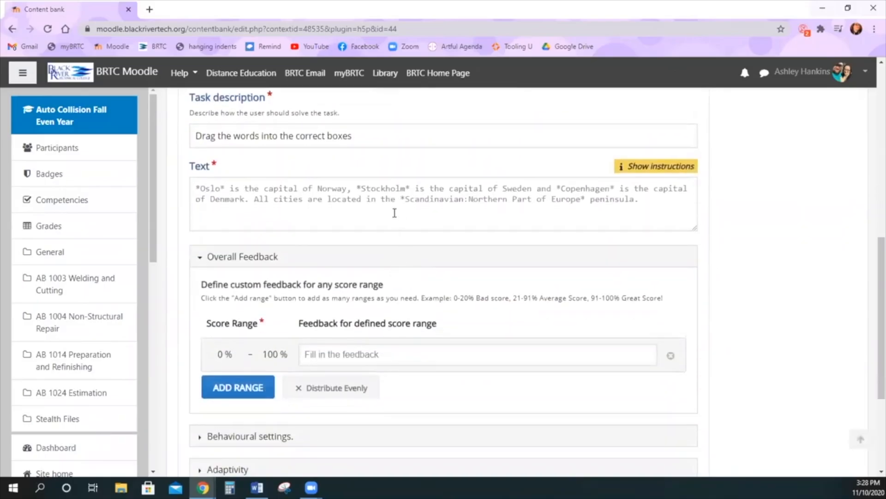
click(395, 211)
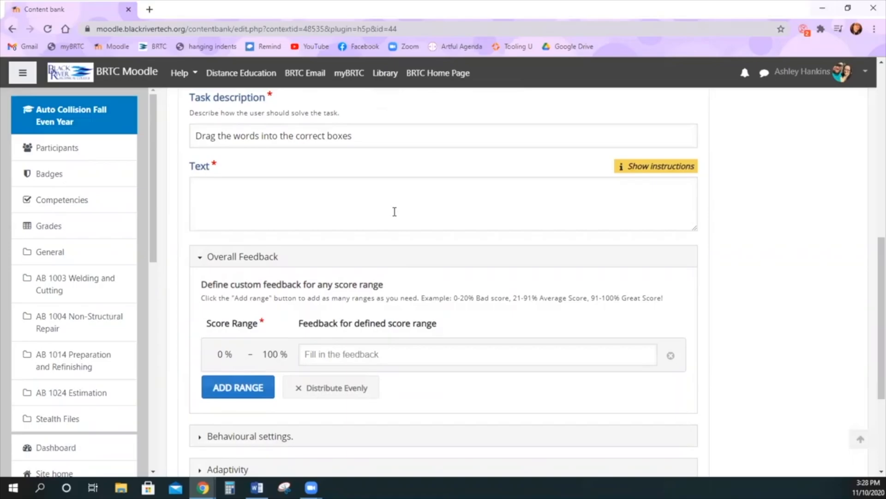
text(This is really more useful when you have a)
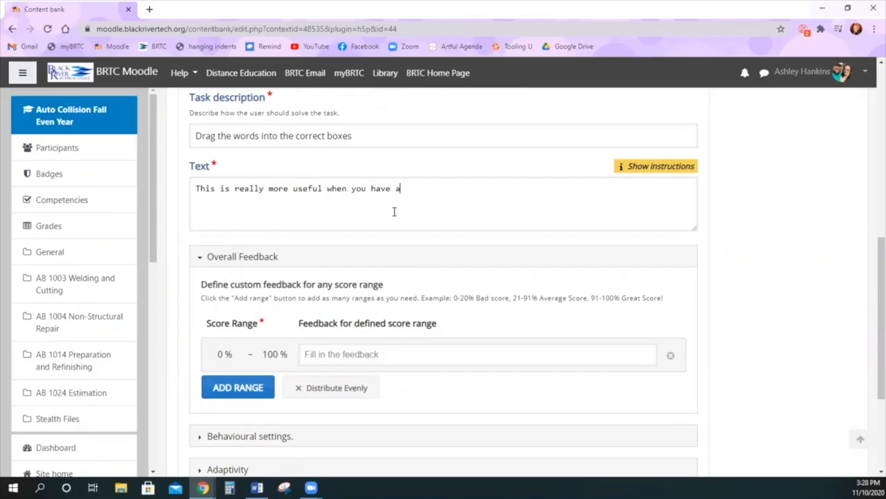
text( sentence that you want th)
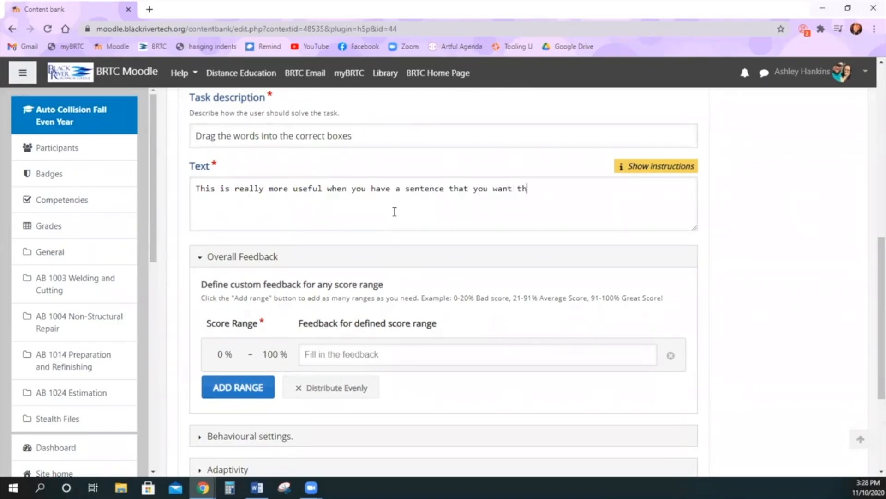
- Continue the text: "to complete with a couple of different blanks or words to fill in because there isn't an option to add extra drag and drop words"
text(em to complete with a couple of different blanks or words to fill in because the)
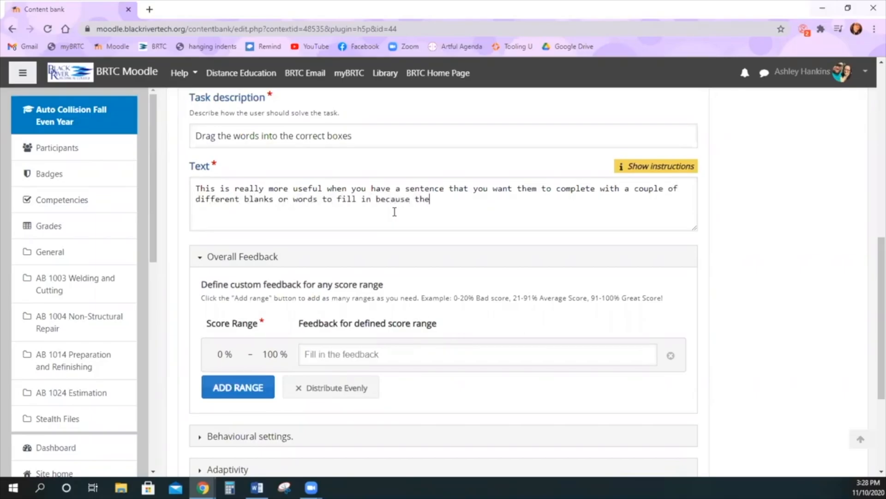
text(re isn't an option to add ex)
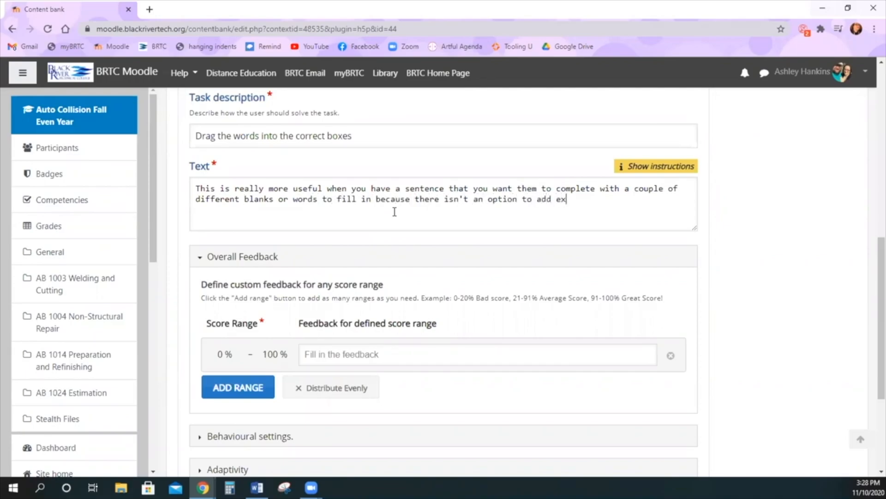
text(tra drag and dro p)
key(BackSpace)
key(BackSpace)
text(p words to)
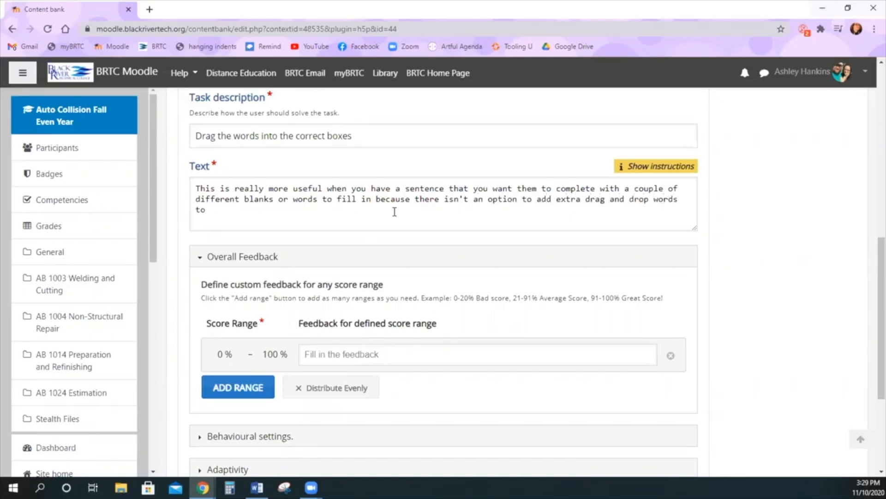
- Continue the text: "for them to choose from. For that you would need to do a multiple choice question. Also, drag and drop is"
key(BackSpace)
key(BackSpace)
text(for them to choose from. For that you would need to do a m)
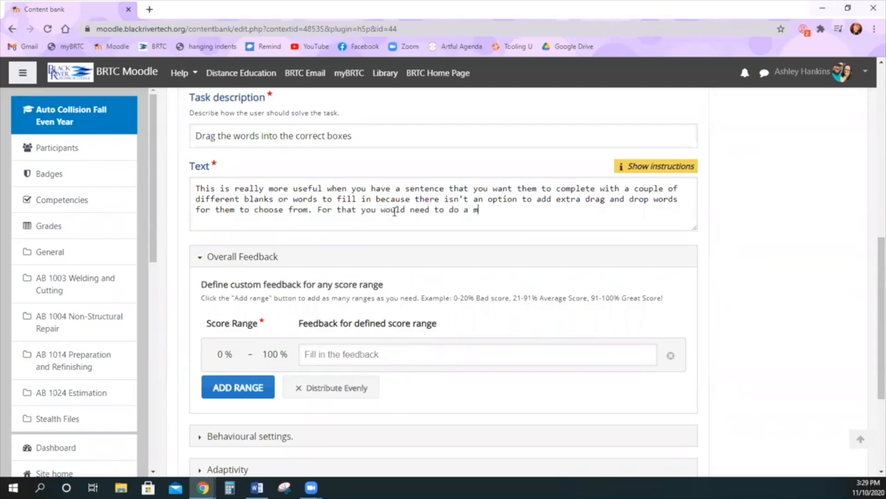
text(ultiple choice question. Also, drag and drop is n)
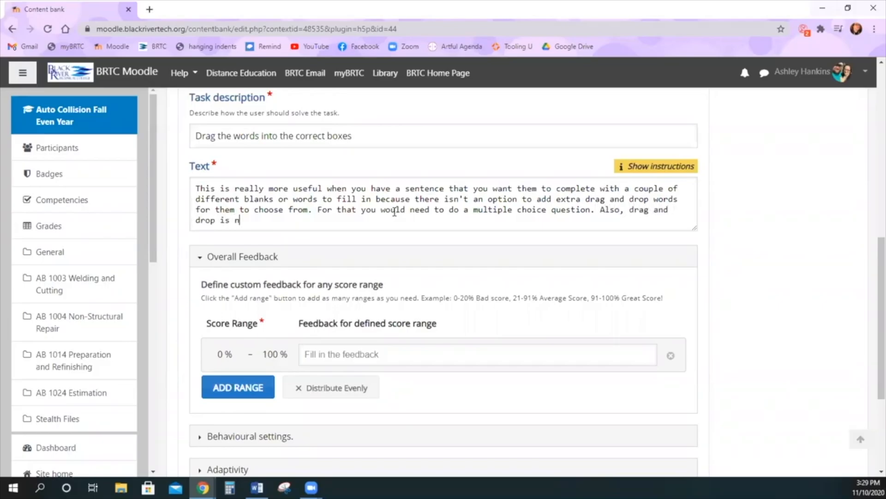
- Complete the Drag Text passage with "not always compatible with touch screens, which is something important to keep in mind."
text(ot always compatibl)
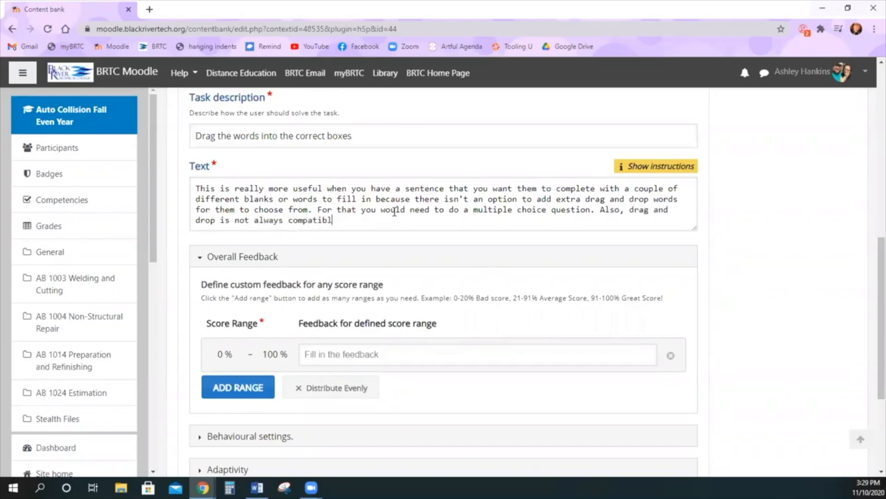
text(e with touch screens, wh)
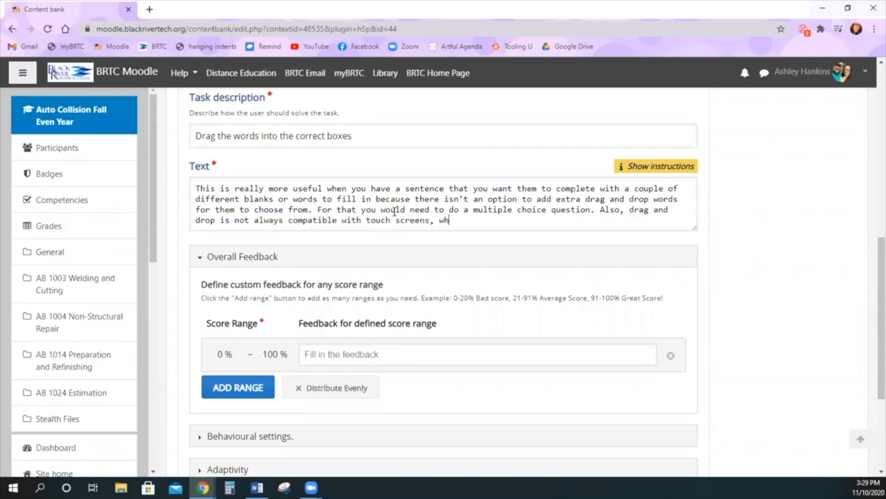
text(ich is something important)
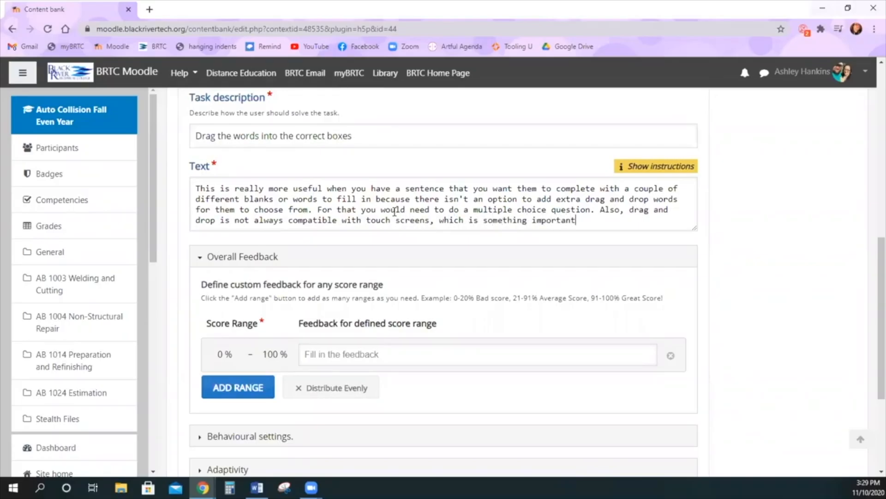
text( to keep in mind.)
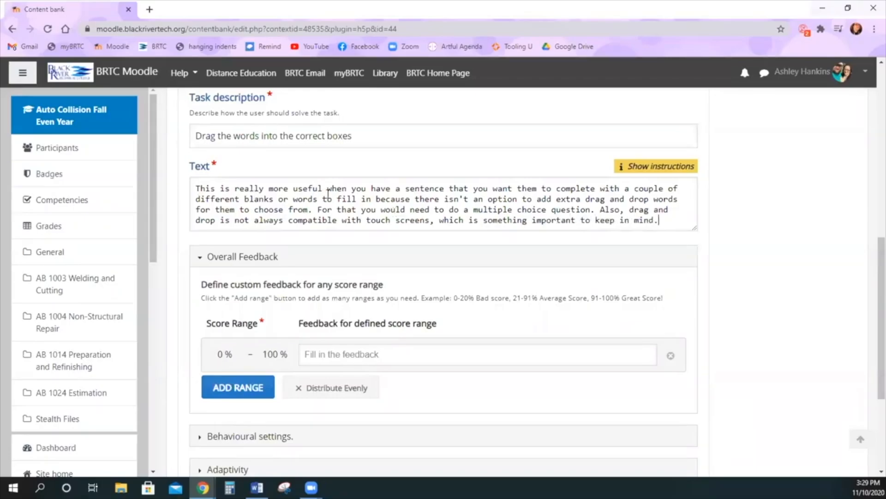
- Mark "useful", "fill", "multiple" and "touch" as draggable words in the Drag Text passage by enclosing each in asterisks
click(295, 189)
text(*)
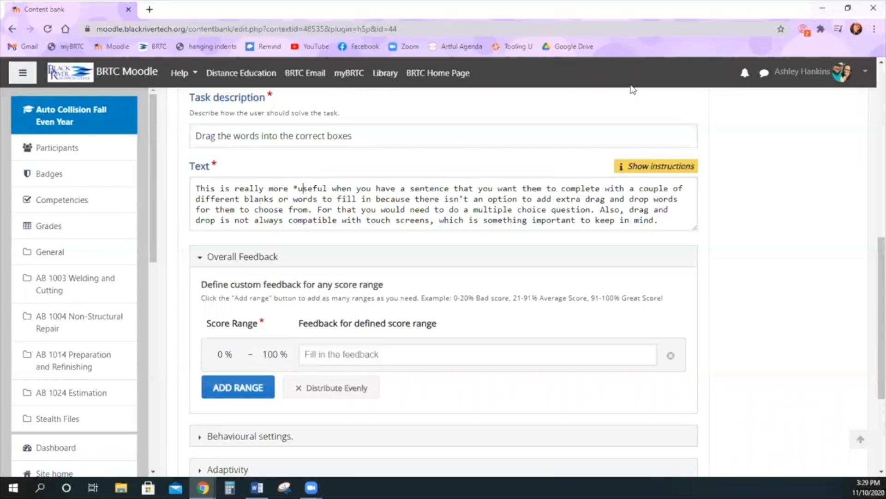
text(*)
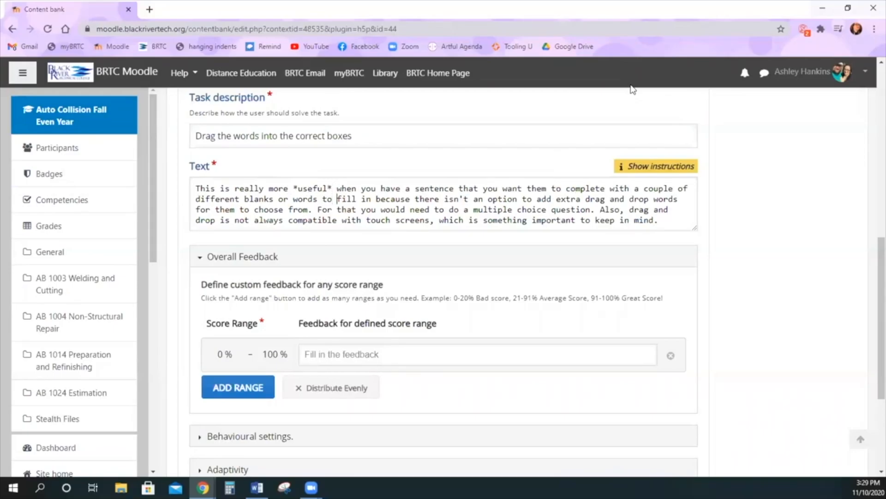
text(*)
key(Right)
text(*fill)
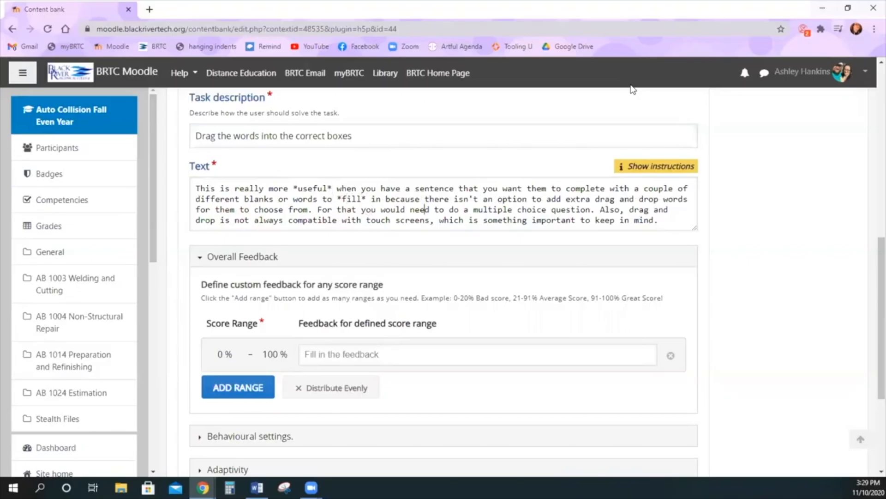
text(*)
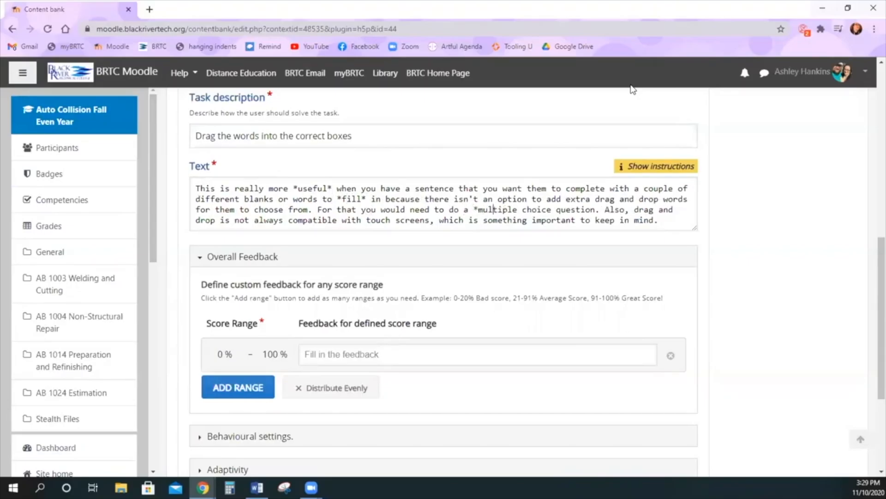
key(Right)
text(*)
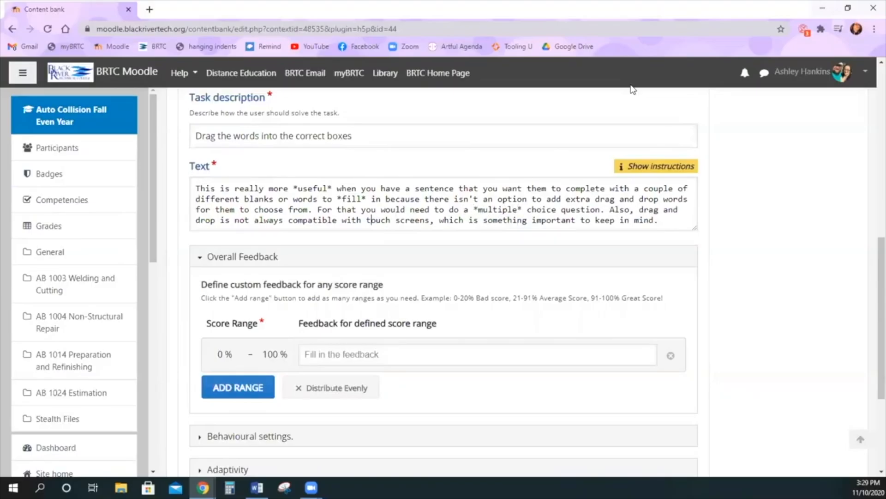
text(*)
text(*)
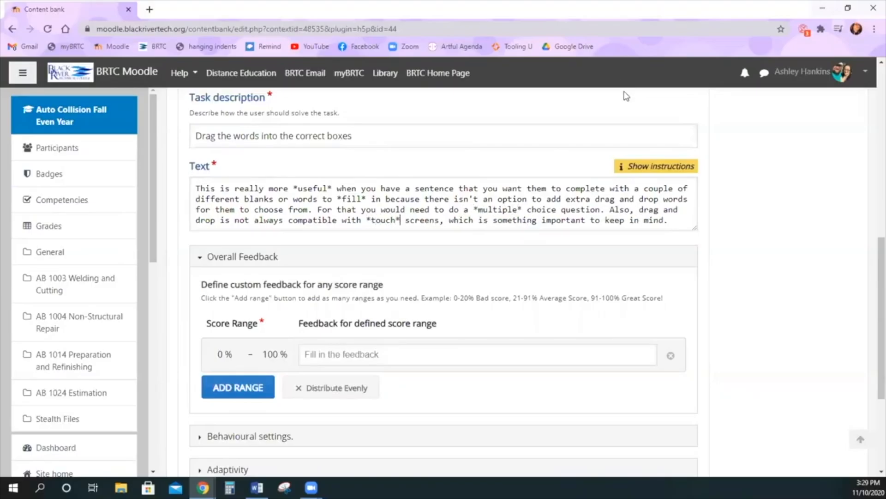
- Finish the Drag Text interaction, move it to the video's upper-left corner, enlarge it to cover the frame, and save the quiz
scroll(277, 382, down, 3)
click(197, 326)
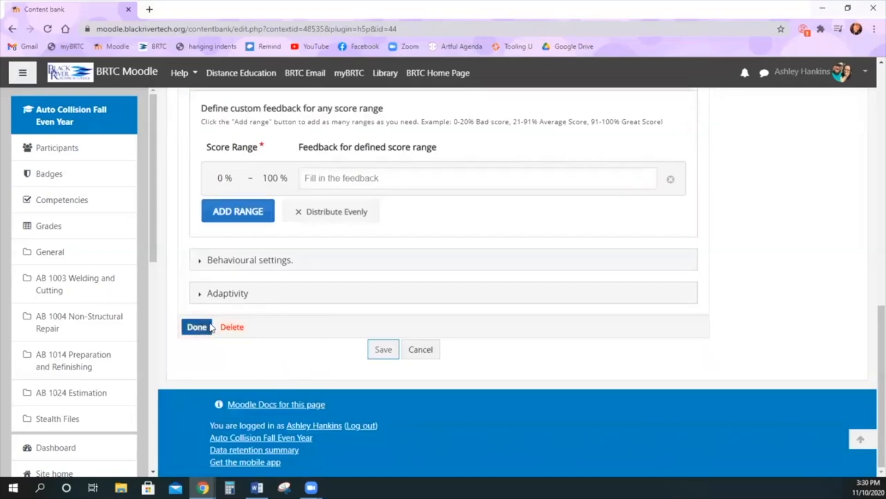
drag(432, 350, 116, 187)
scroll(549, 240, down, 5)
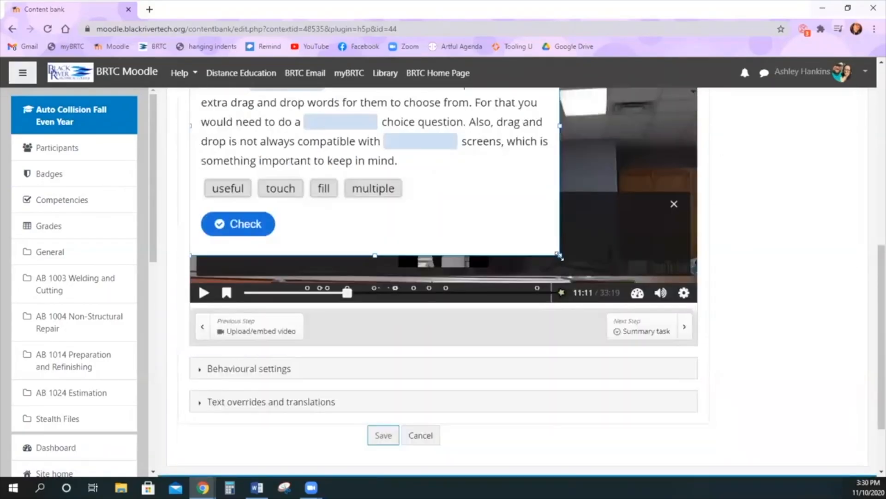
drag(560, 255, 705, 297)
click(385, 437)
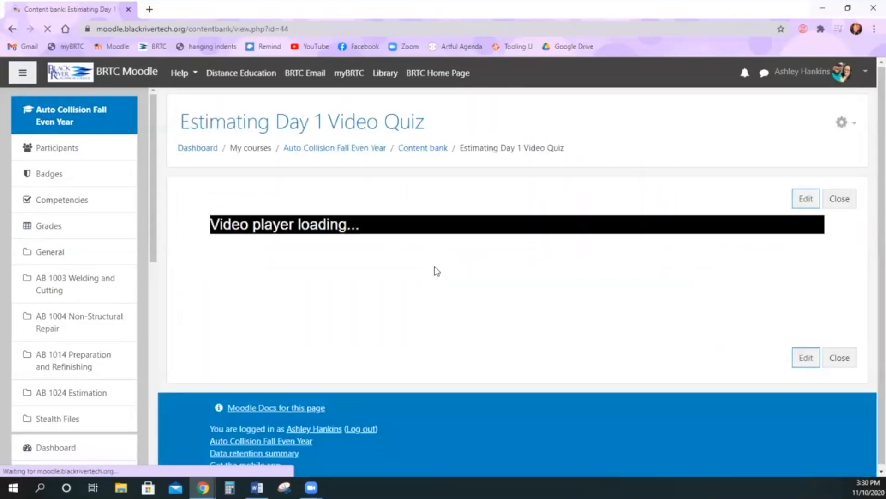
- Test the Drag Text question at 11:11 by placing useful, fill, multiple and touch in their blanks and checking the answers
scroll(452, 268, down, 3)
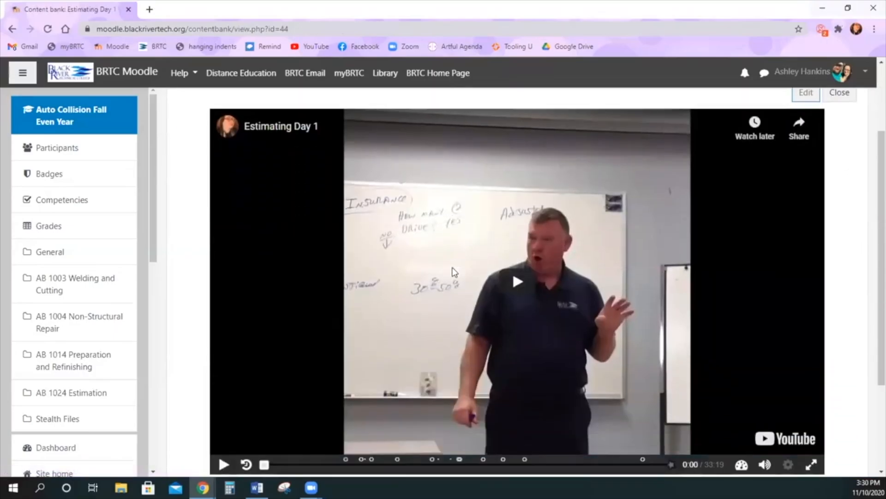
click(398, 404)
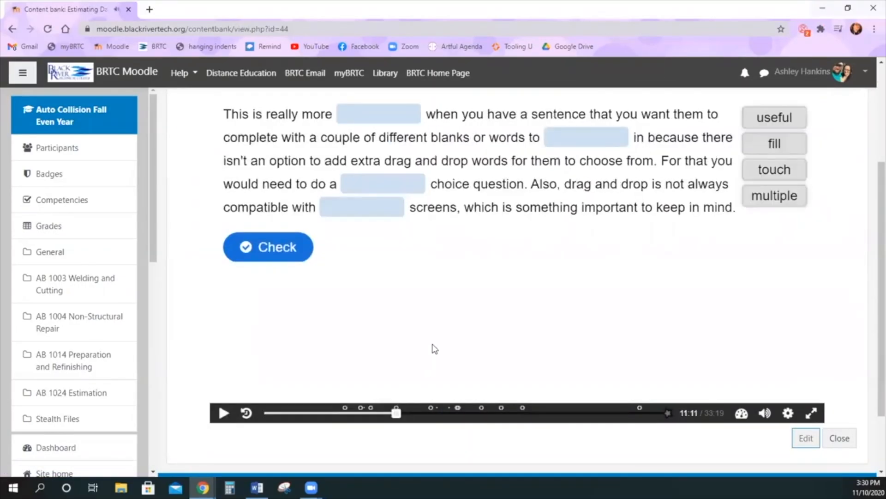
scroll(433, 348, up, 1)
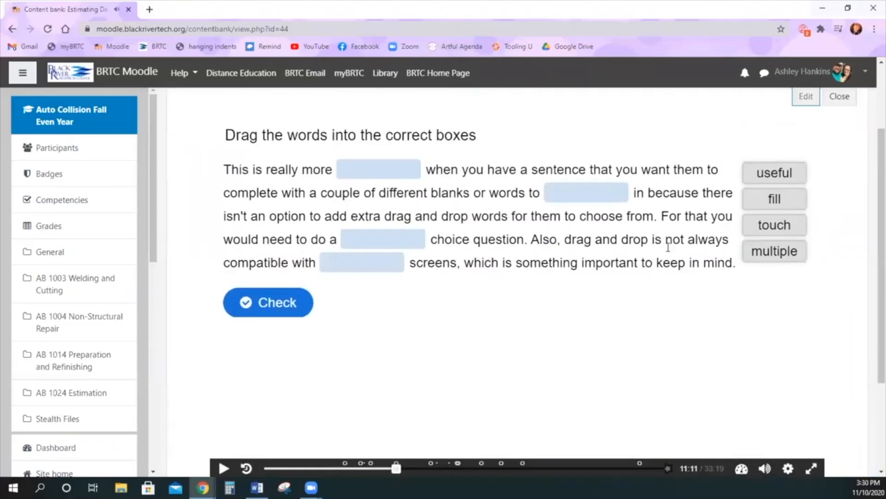
drag(770, 174, 395, 175)
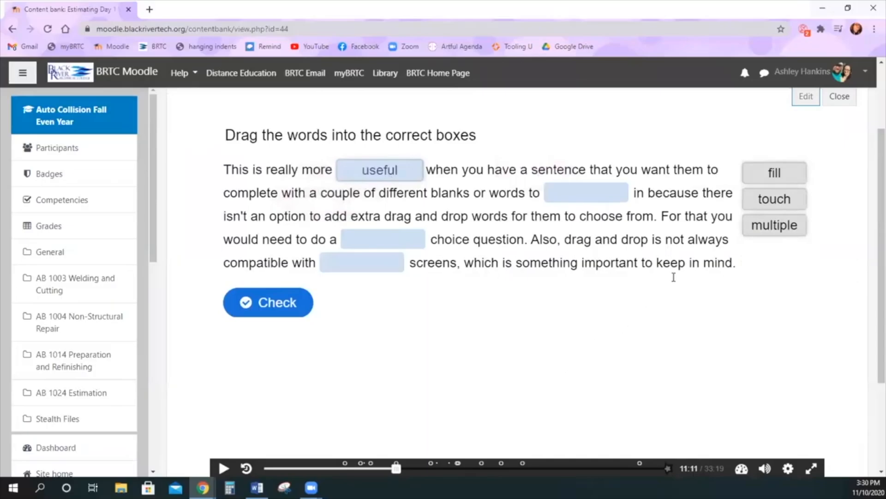
drag(774, 174, 600, 192)
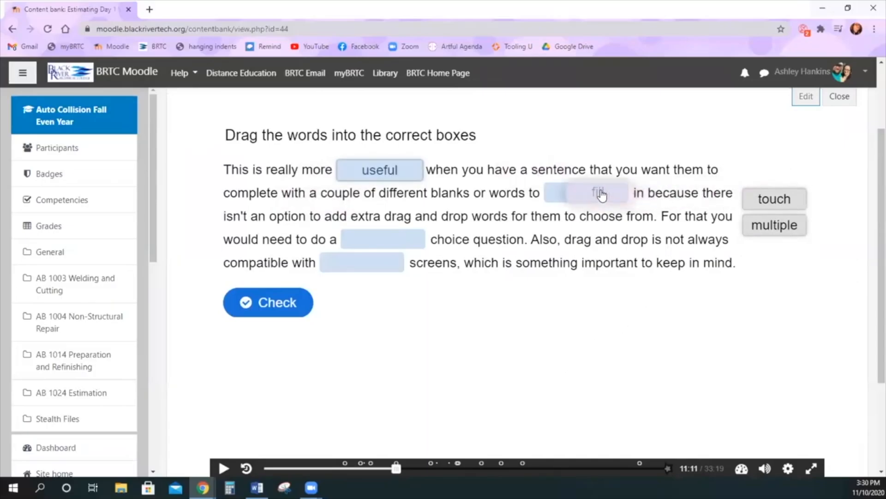
drag(780, 175, 365, 241)
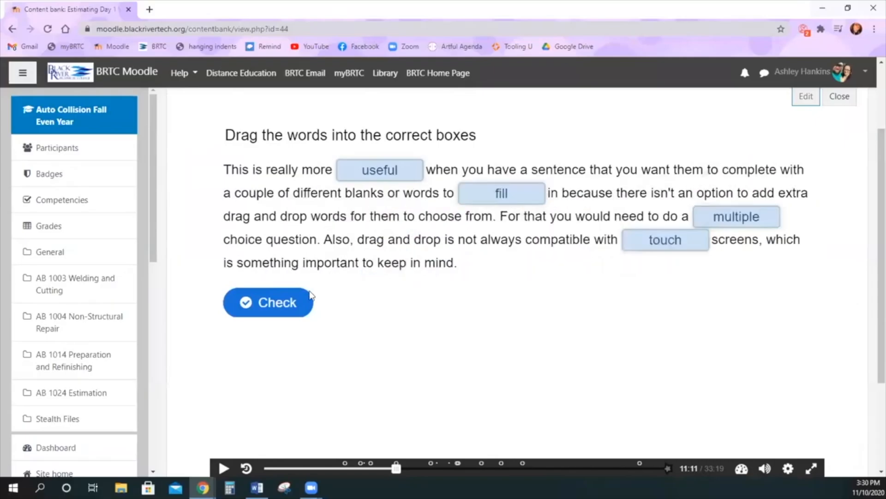
click(291, 303)
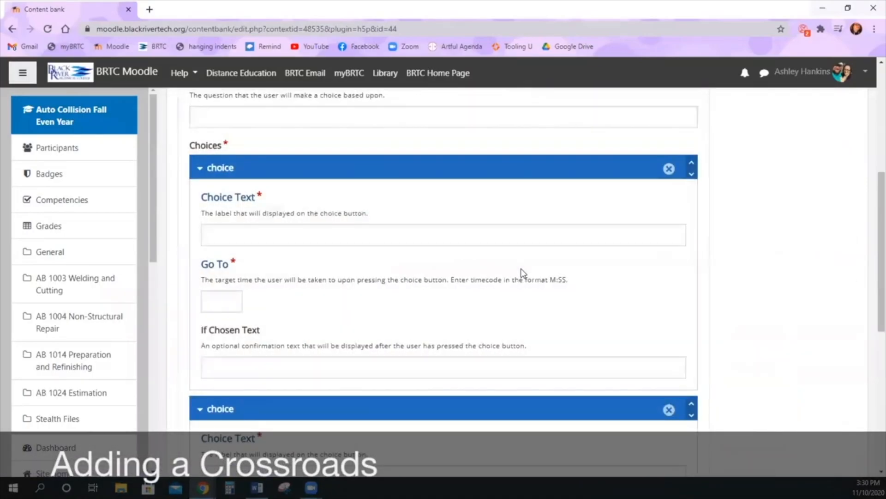
- Set the Crossroads question text to "Do you want to continue to the next stage, "Plan," skip ahead to "Differentiation," or go back and review from "Title"?"
scroll(531, 271, up, 3)
scroll(556, 265, down, 1)
click(436, 230)
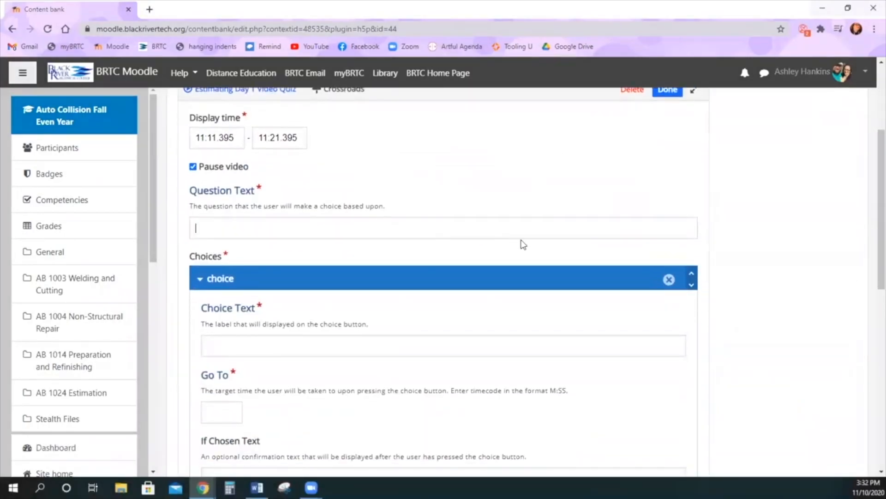
text(Do you want to contin)
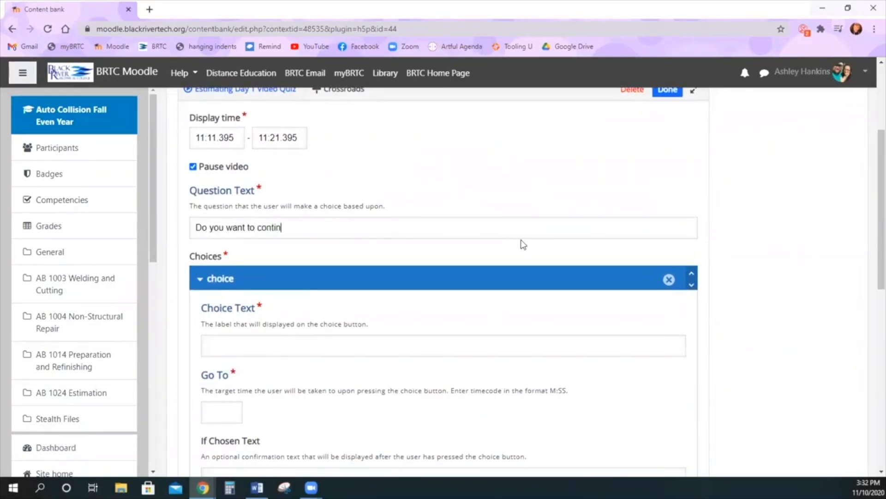
text(ue to the next stage.)
text( "Pla)
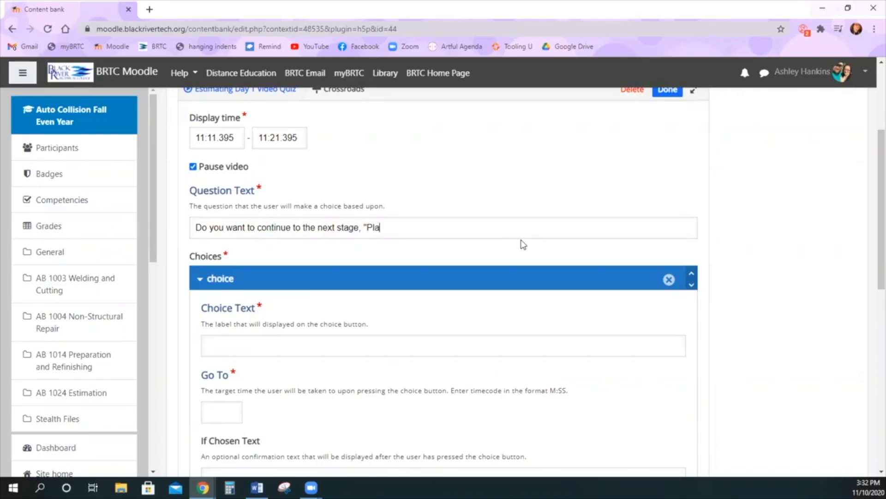
text(n," skip ahead to "Di)
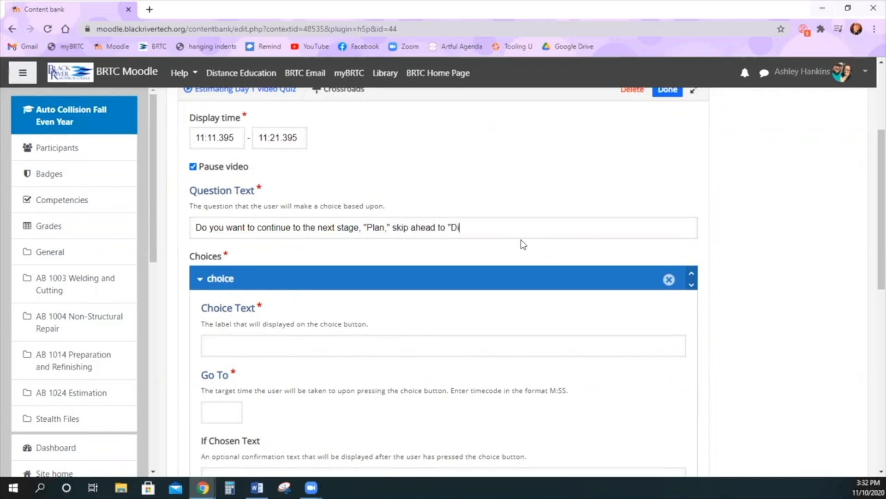
text(fferentiation," or go bac)
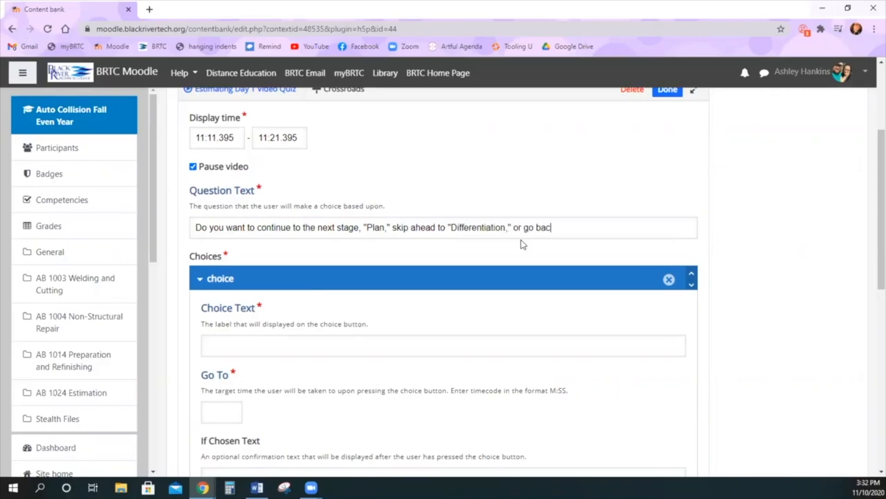
text(k and review from)
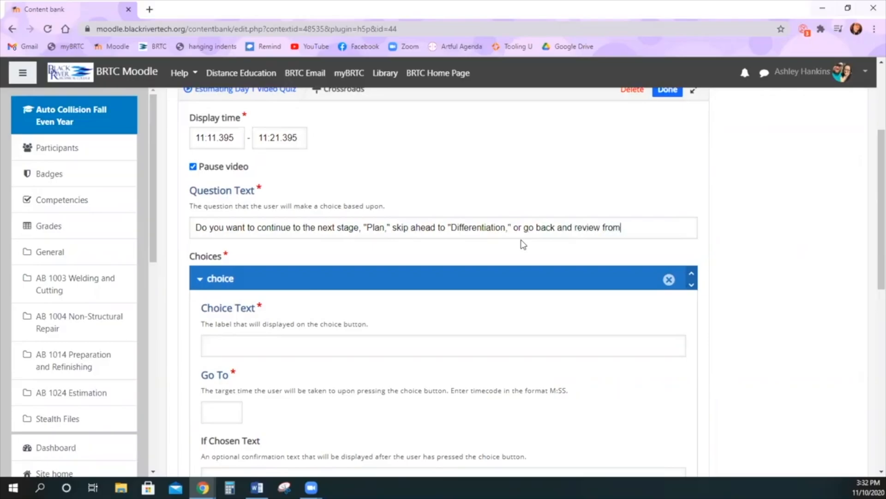
text( "Title"?)
- Label the first Crossroads choice "Plan" and set its target time to 11:12
scroll(523, 245, down, 1)
click(461, 291)
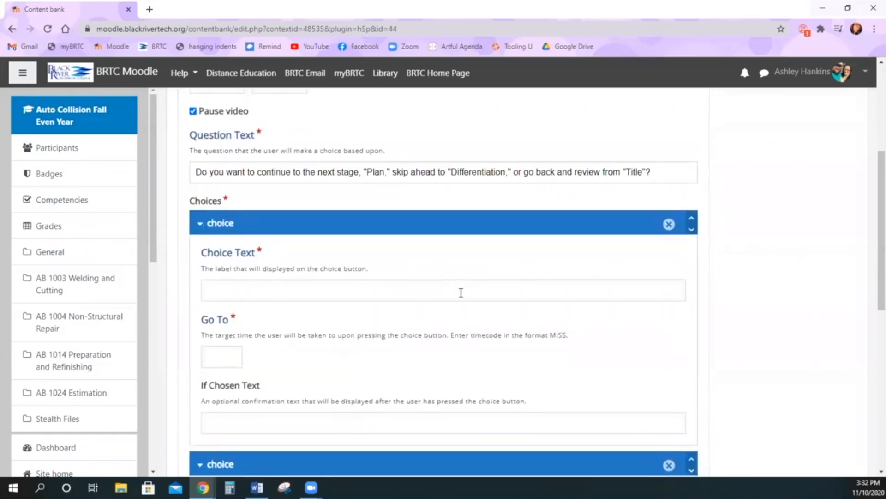
text(Plan)
scroll(420, 318, up, 2)
scroll(237, 225, down, 1)
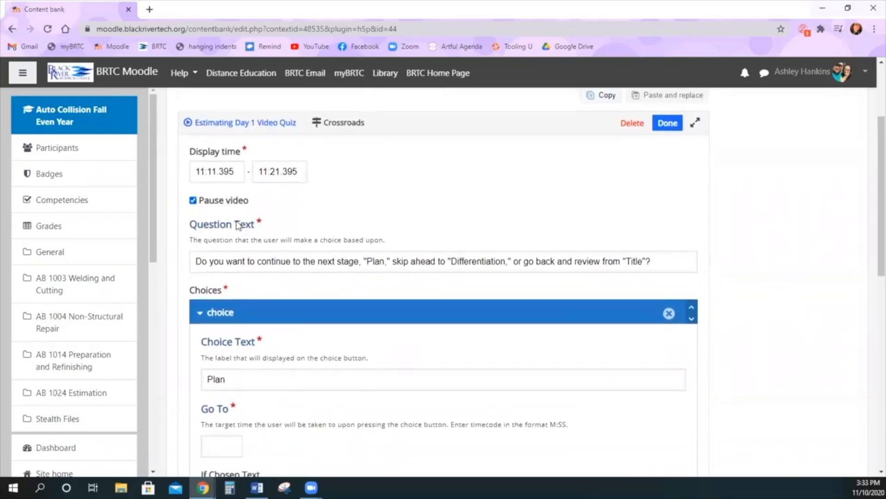
click(228, 418)
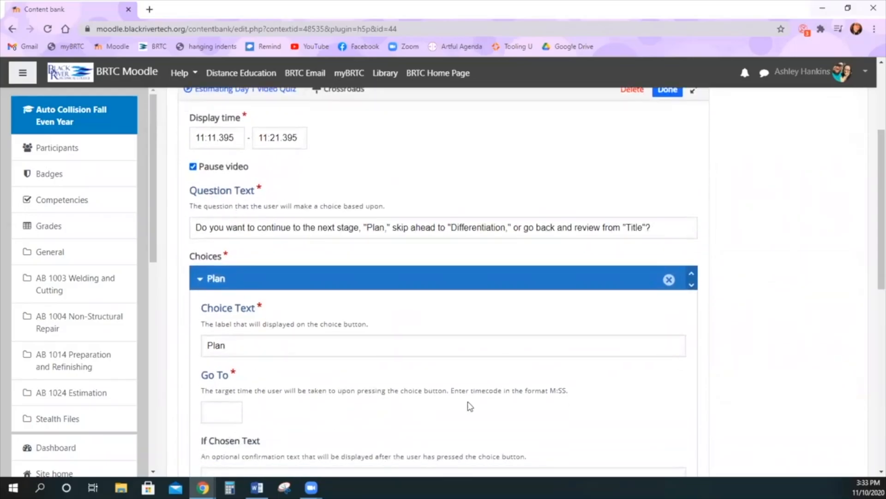
text(11:12)
- Set the Plan choice's confirmation text to "The video will restart from the Plan section."
scroll(471, 264, down, 2)
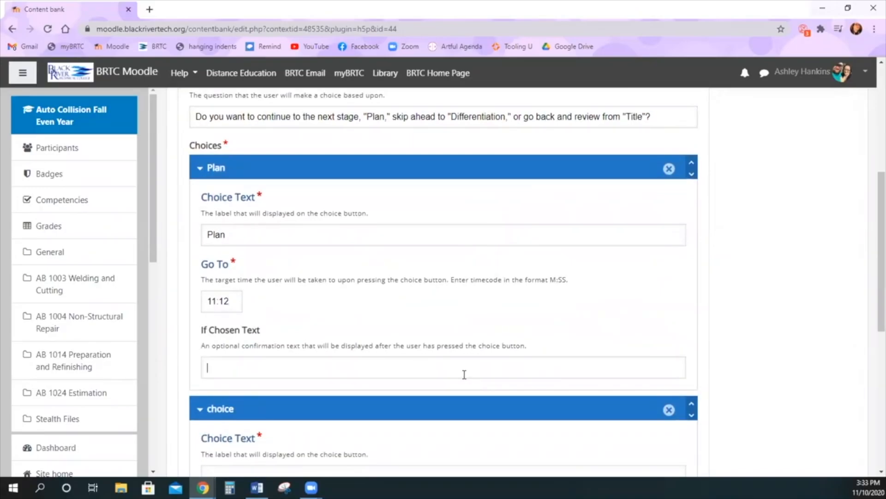
text(The video will restart from )
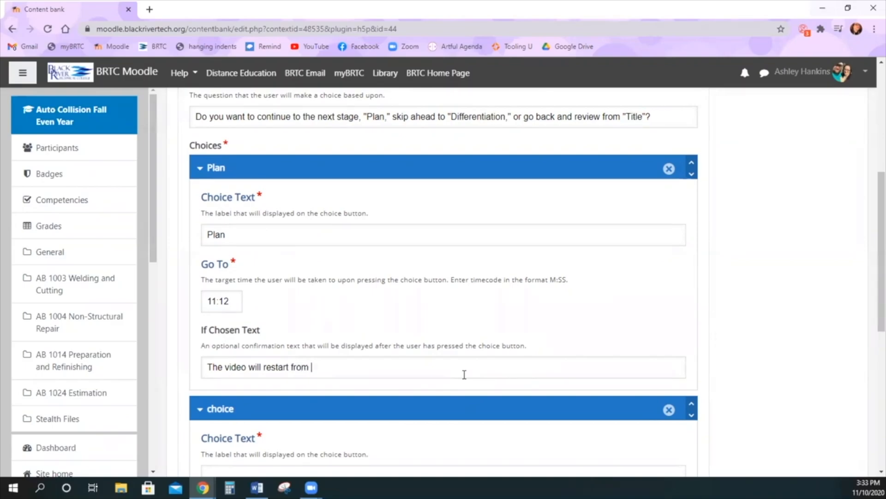
text(the Plan section.)
- Label the second Crossroads choice "Differentiation" and set its target time to 11:58
scroll(279, 307, down, 3)
click(305, 316)
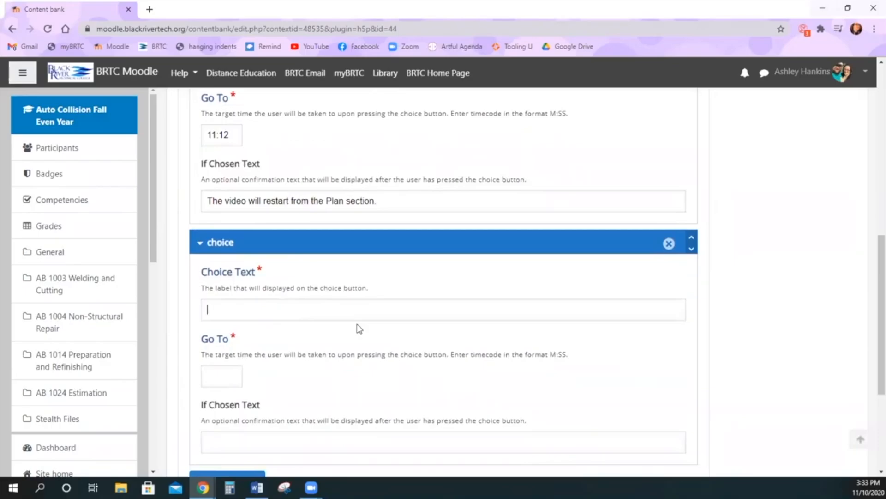
text(Differentiation)
key(Tab)
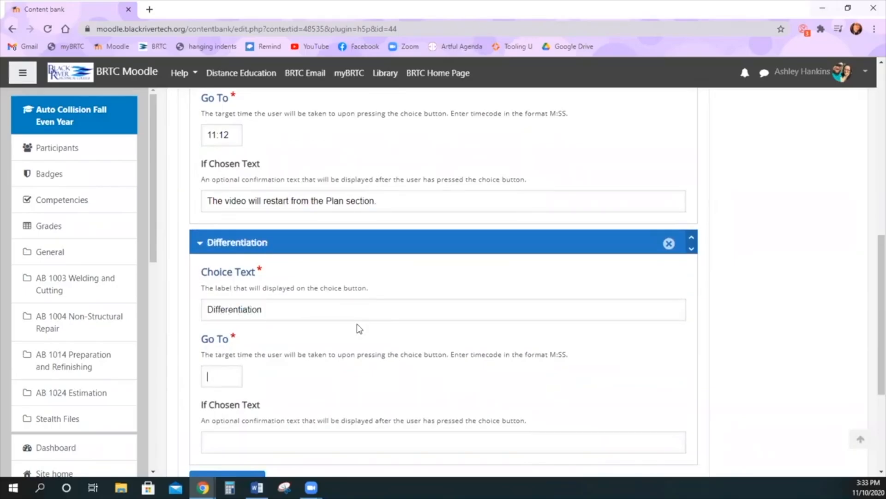
text(11:58)
- Set the Differentiation choice's confirmation text to "The video will restart from the Differentiation section."
scroll(416, 329, down, 1)
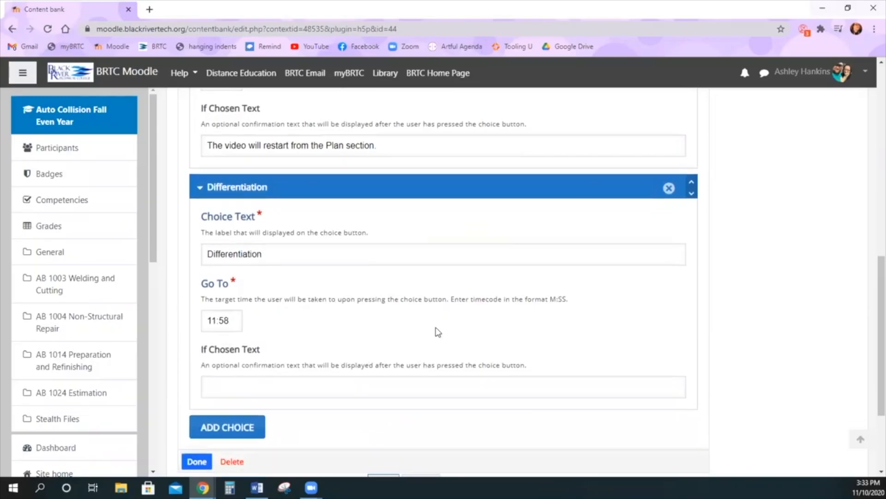
click(375, 388)
text(The video will restart from the)
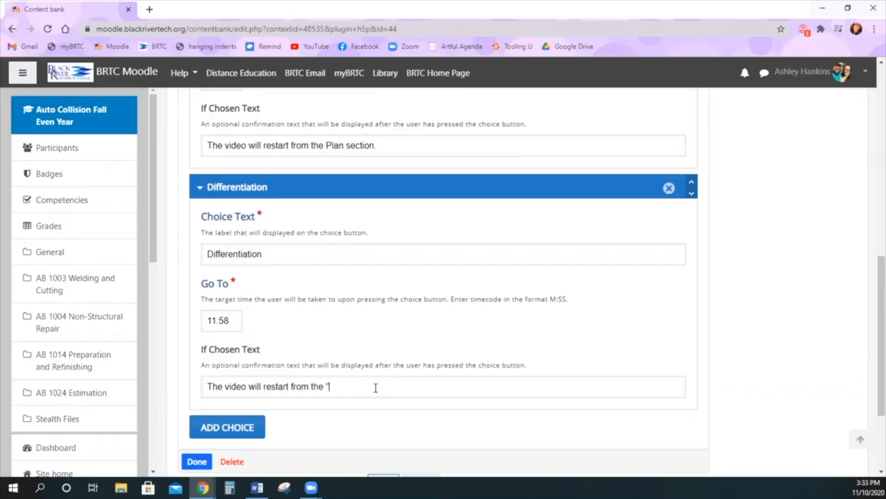
text( Differentiation section)
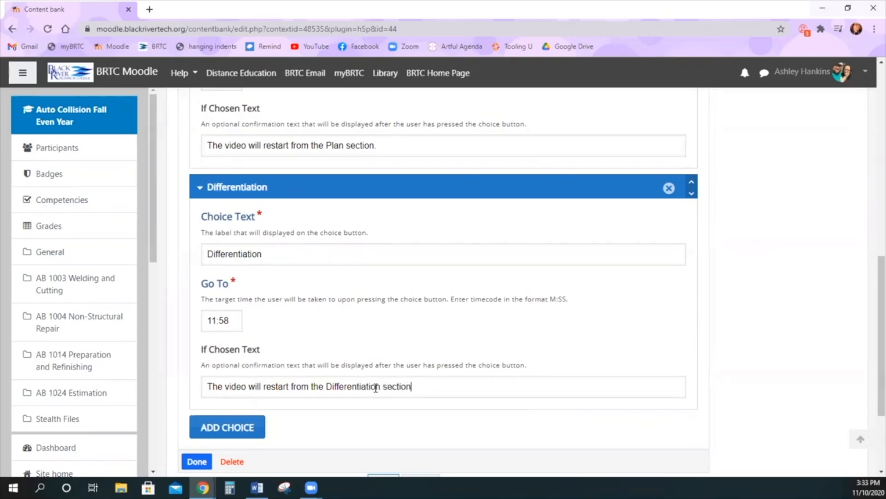
text(.)
- Add a third Crossroads choice labelled "Title" with a target time of 0:00
scroll(323, 378, down, 1)
click(257, 370)
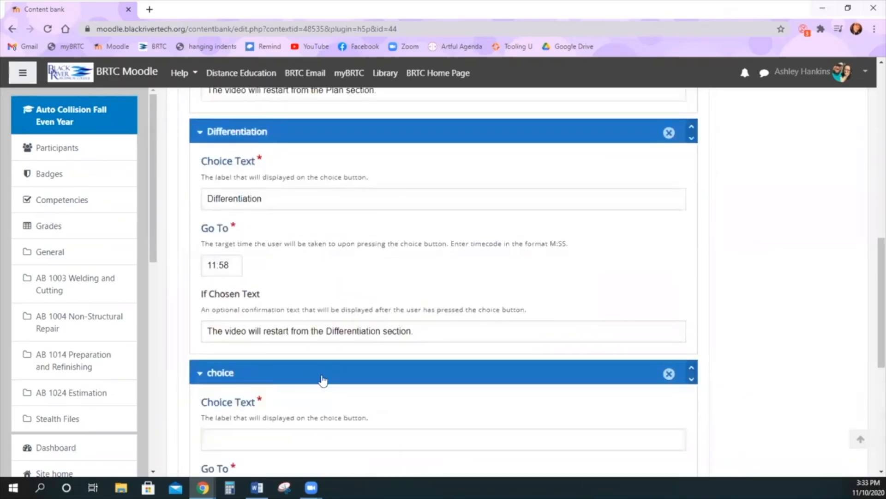
text(Title)
scroll(483, 265, down, 2)
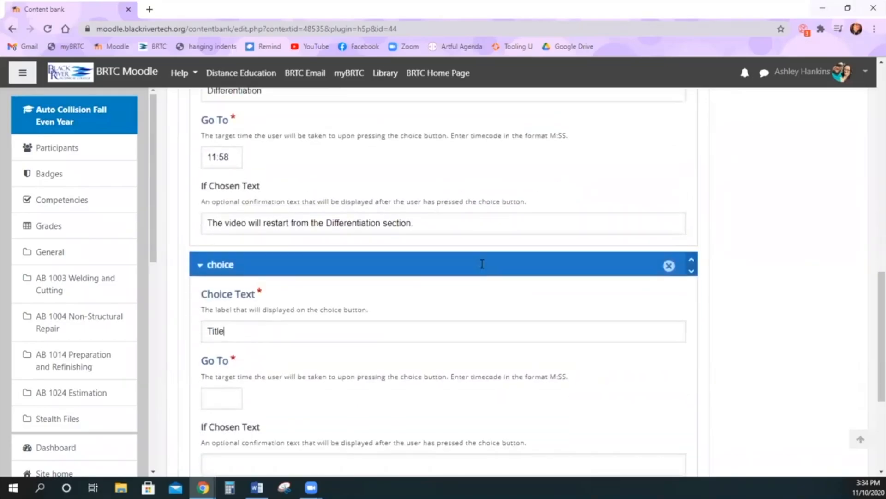
click(235, 401)
text(0:00)
scroll(254, 378, down, 3)
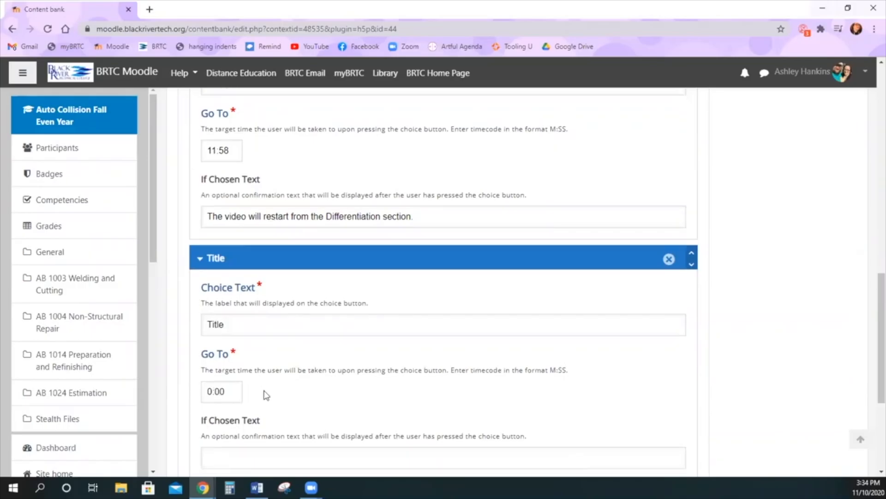
- Set the Title choice's confirmation text to "The video will restart from the beginning." and finish the Crossroads interaction
click(283, 349)
text(The video will restart from the beginning.)
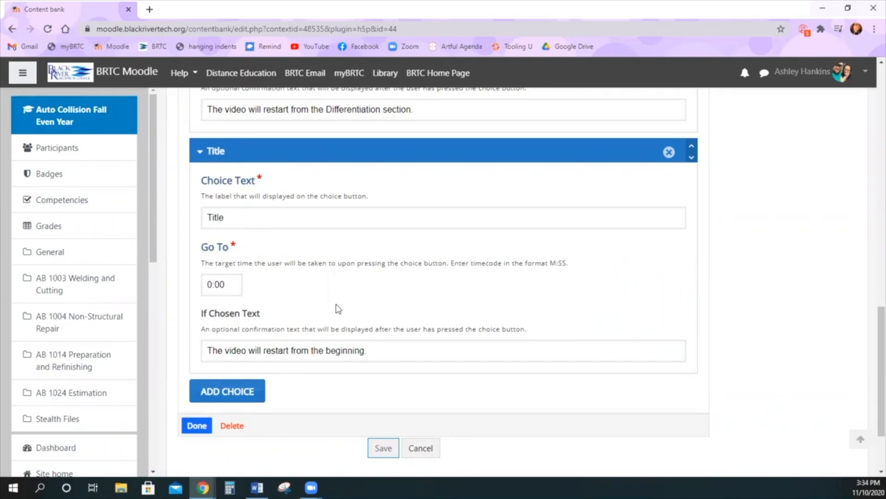
click(195, 428)
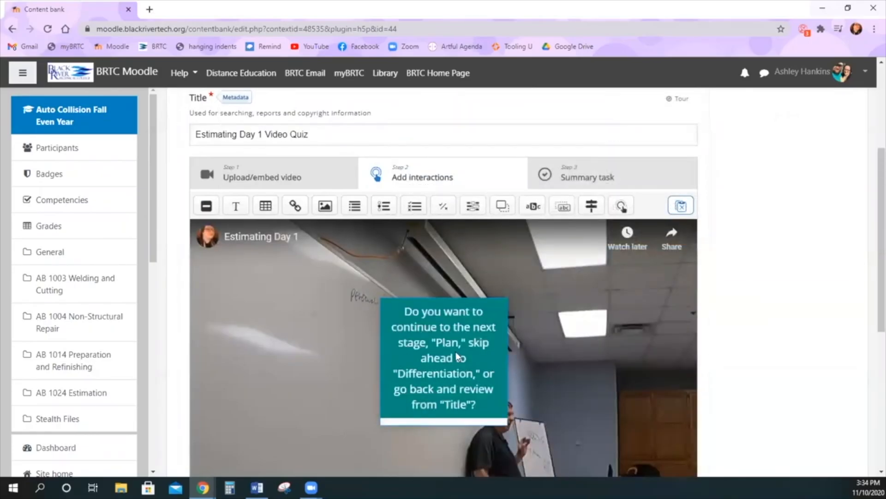
- Enlarge the Crossroads box on the video so the question and all three choices fit, and save the video quiz
click(455, 351)
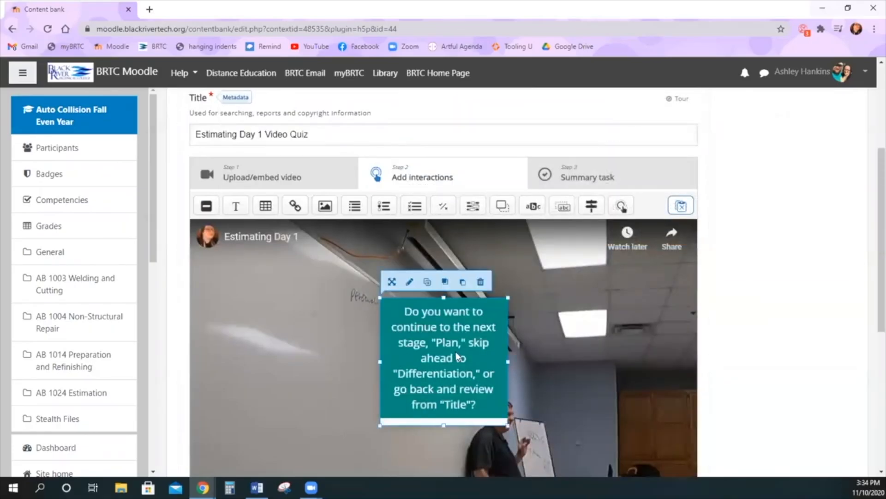
drag(379, 297, 278, 235)
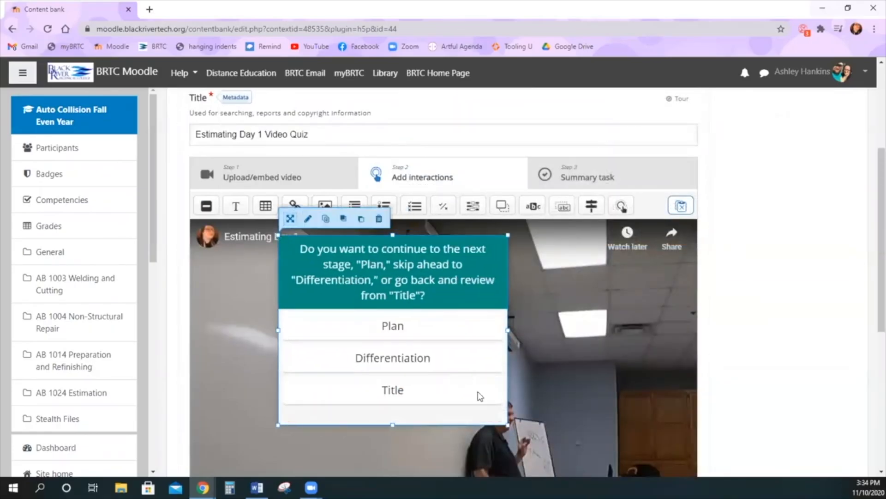
drag(508, 426, 600, 468)
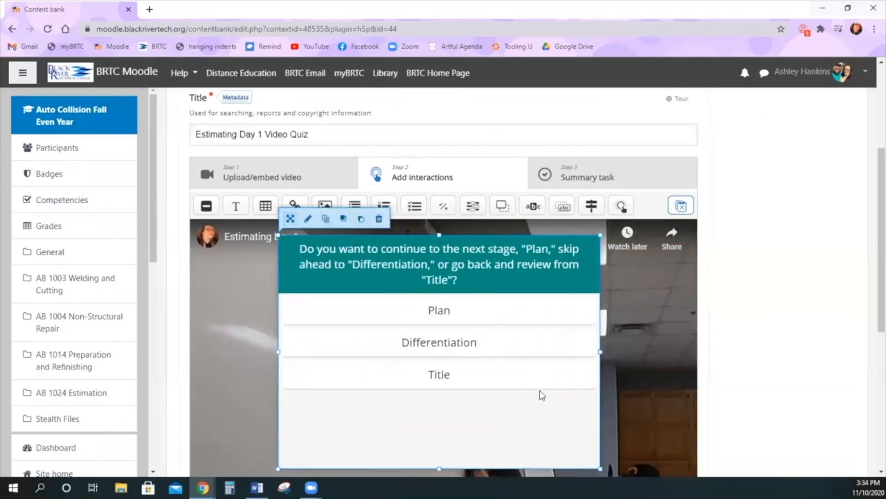
scroll(539, 390, down, 6)
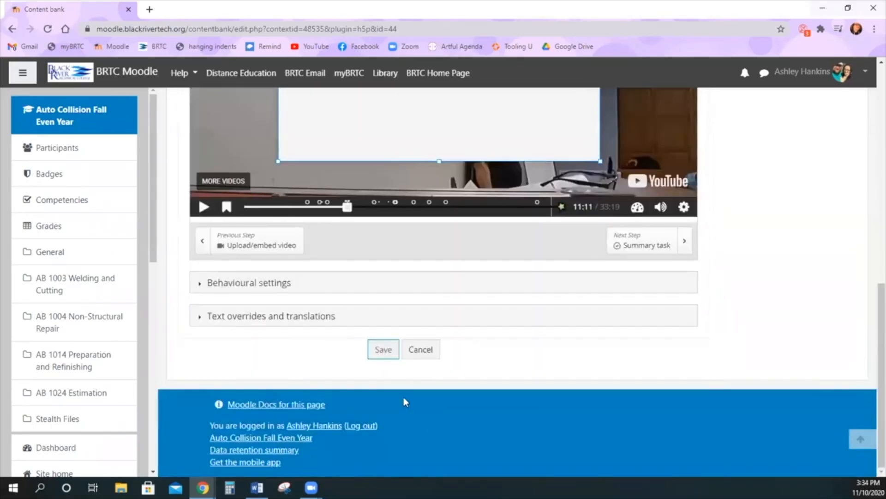
click(383, 351)
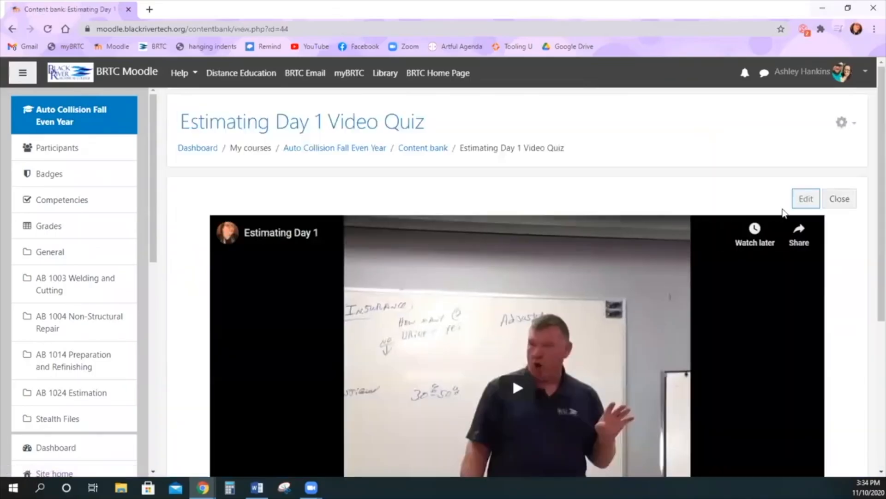
- Test the Crossroads at 11:11 in the saved video by choosing Plan, Differentiation and Title and continuing from each
scroll(483, 438, down, 5)
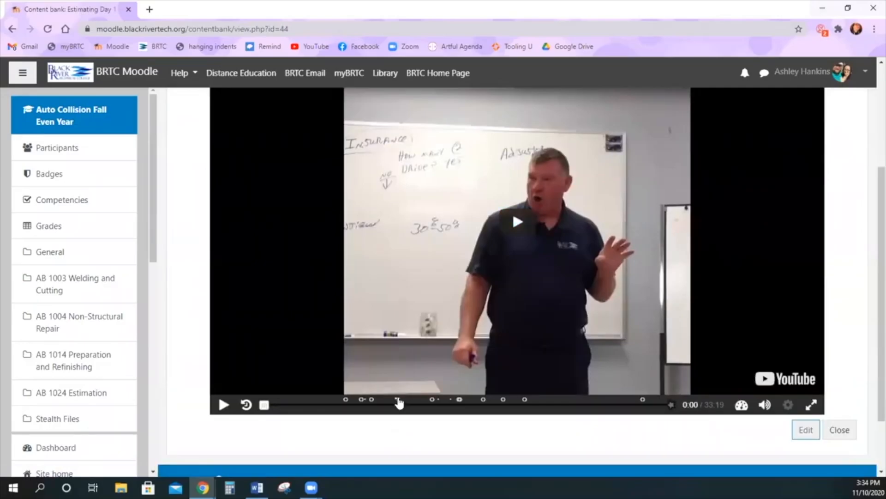
scroll(504, 428, up, 1)
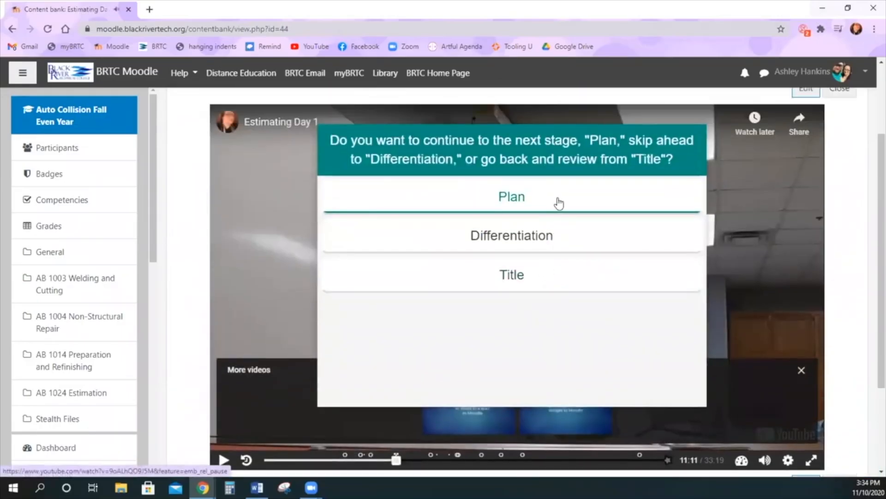
click(559, 203)
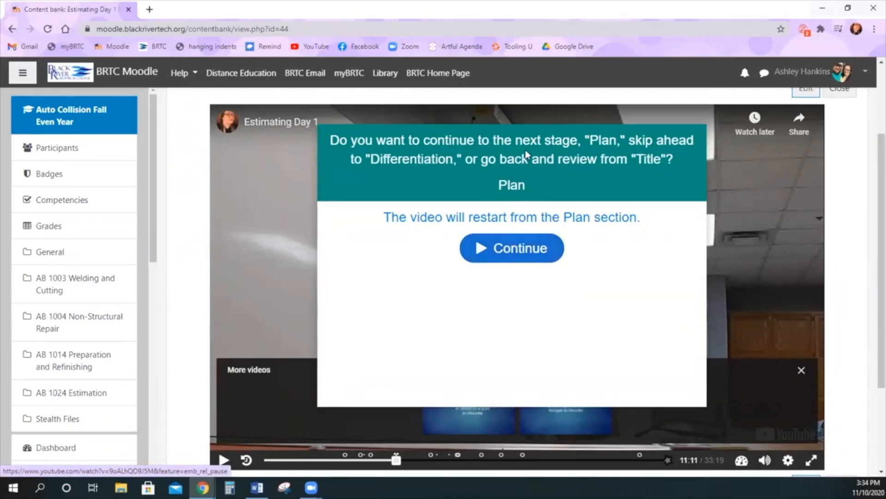
click(530, 257)
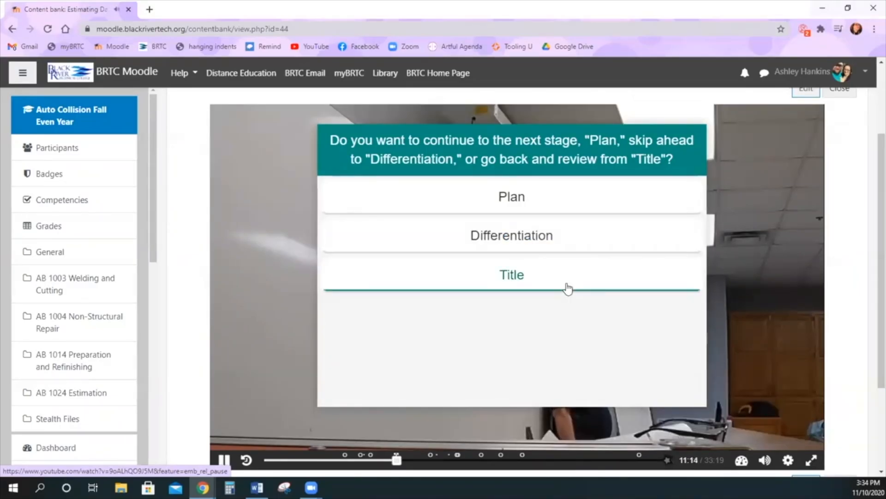
click(562, 246)
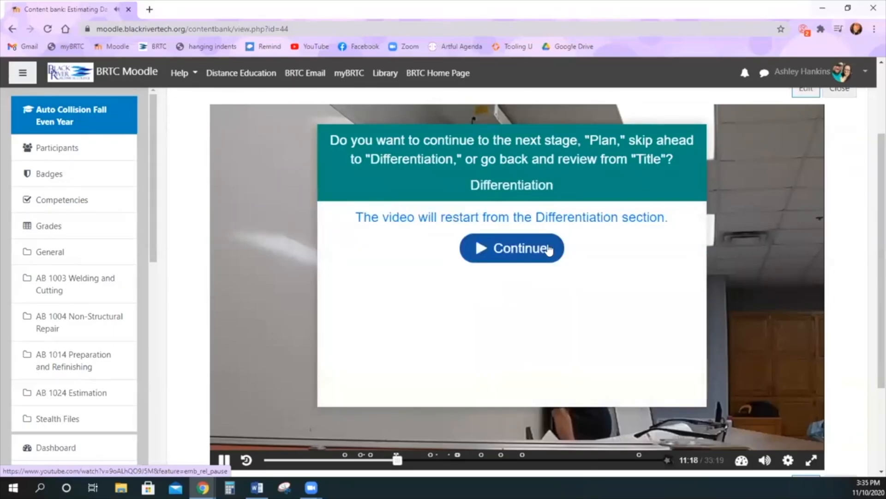
click(553, 248)
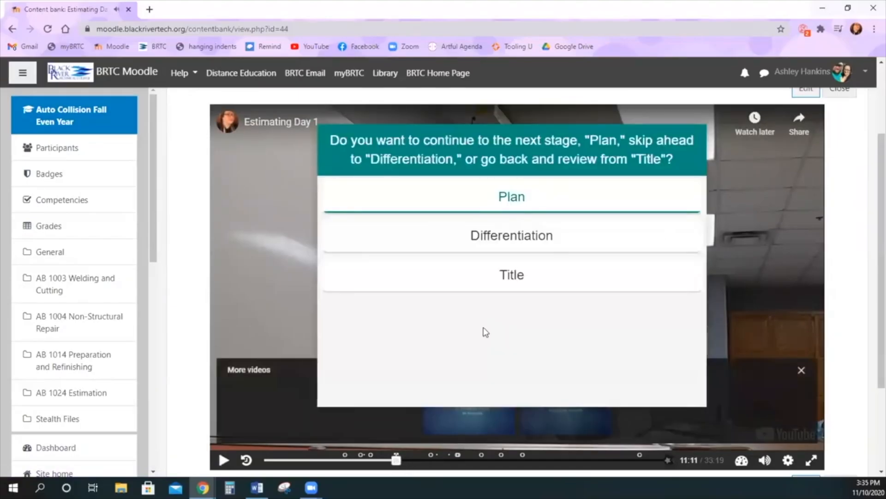
click(514, 281)
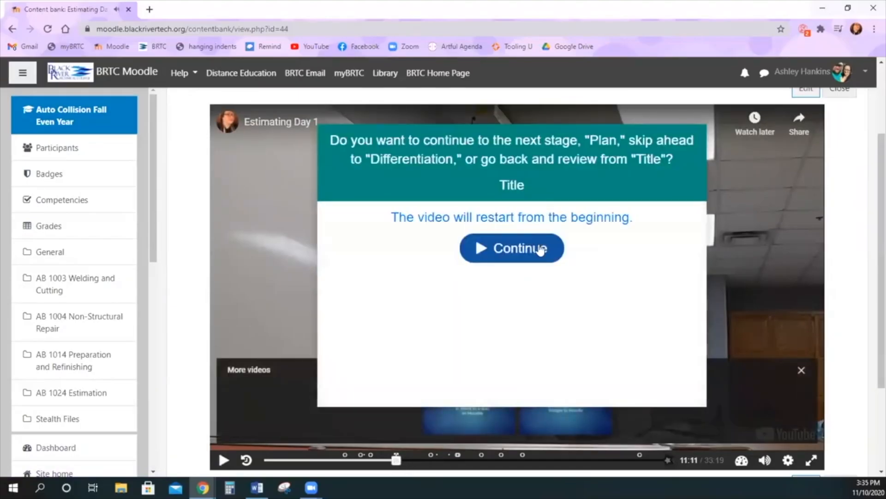
click(541, 254)
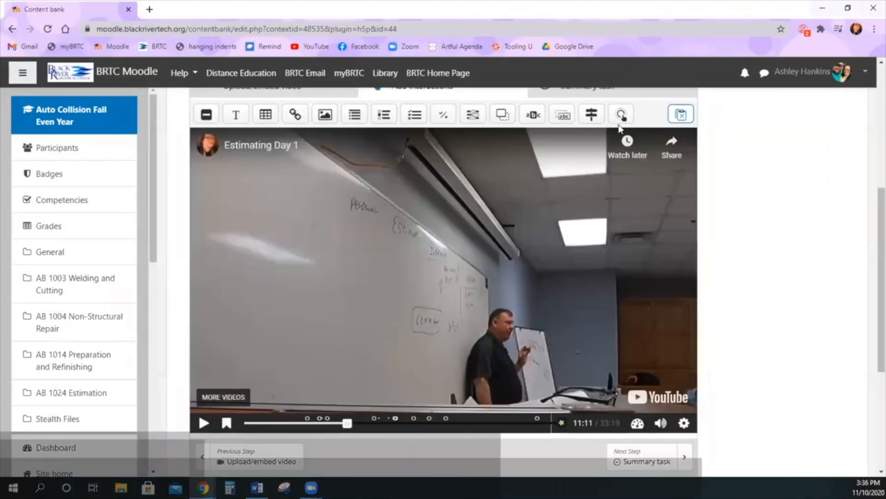
- Add a Navigation Hotspot at 11:11 with a Timecode destination of 0:00
click(622, 119)
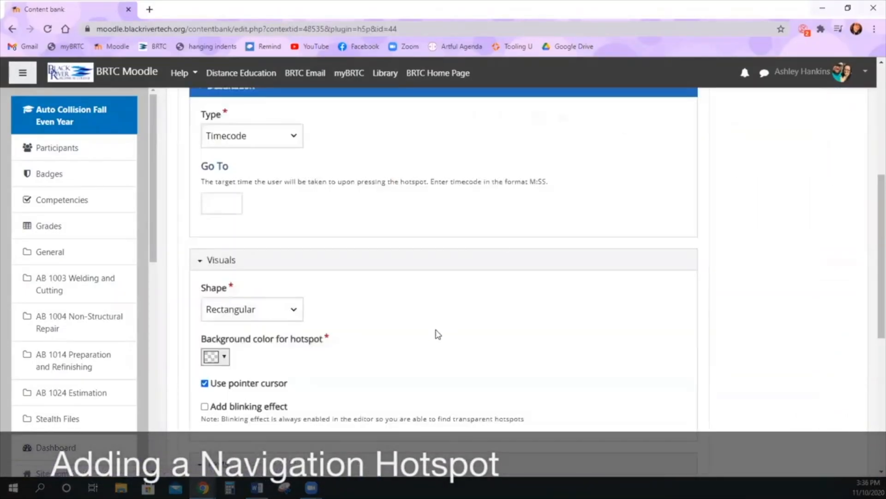
scroll(438, 335, up, 1)
scroll(437, 336, up, 1)
click(302, 250)
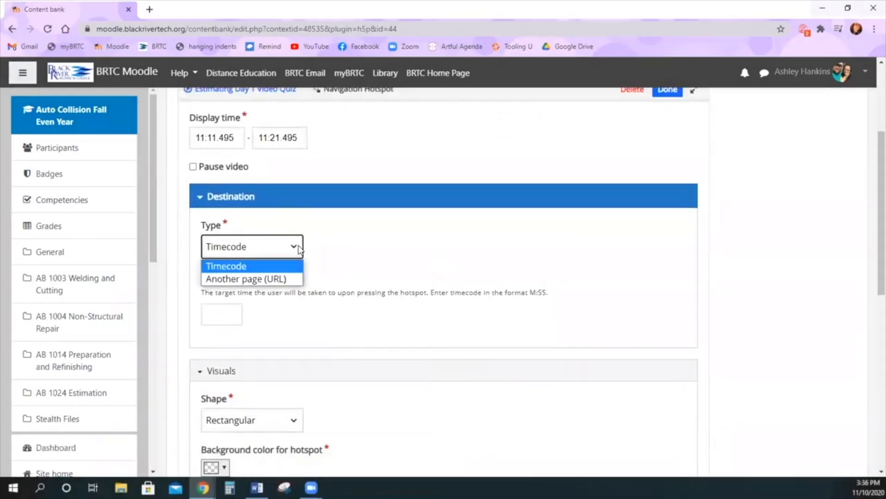
click(359, 262)
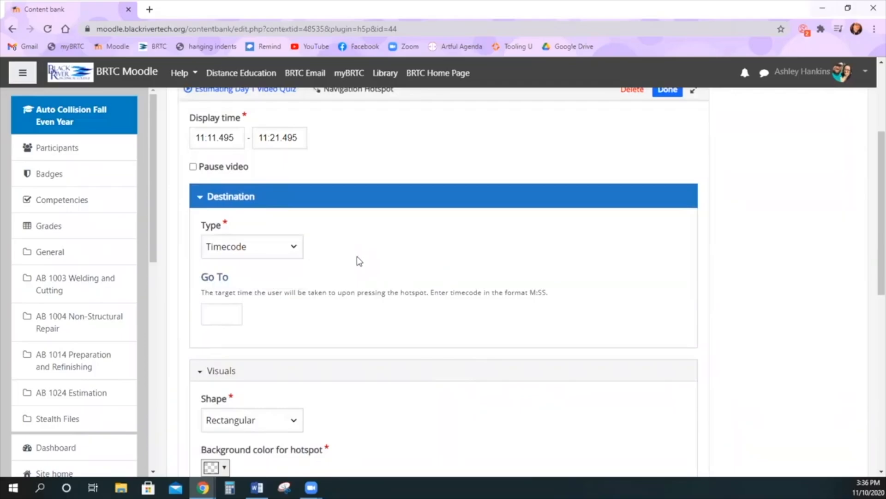
click(236, 316)
text(0:00)
- Give the rectangular hotspot a bright green background and turn on its blinking effect
scroll(343, 315, down, 2)
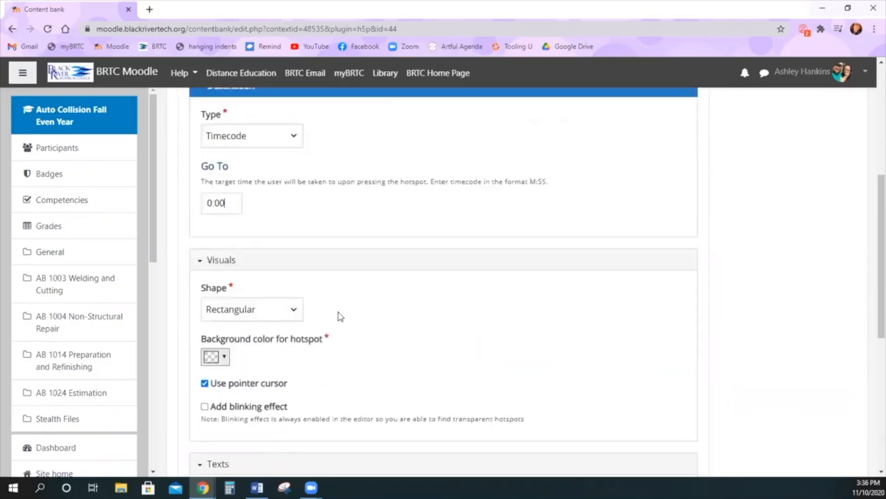
click(225, 357)
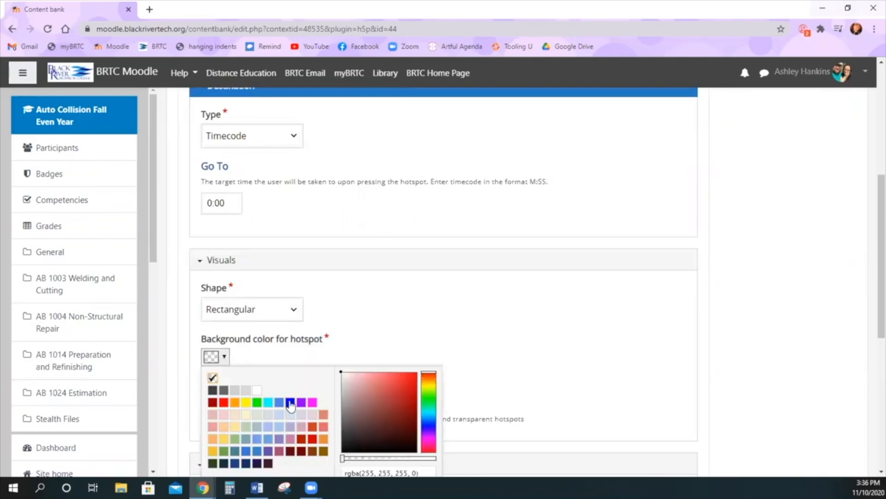
click(257, 402)
click(382, 341)
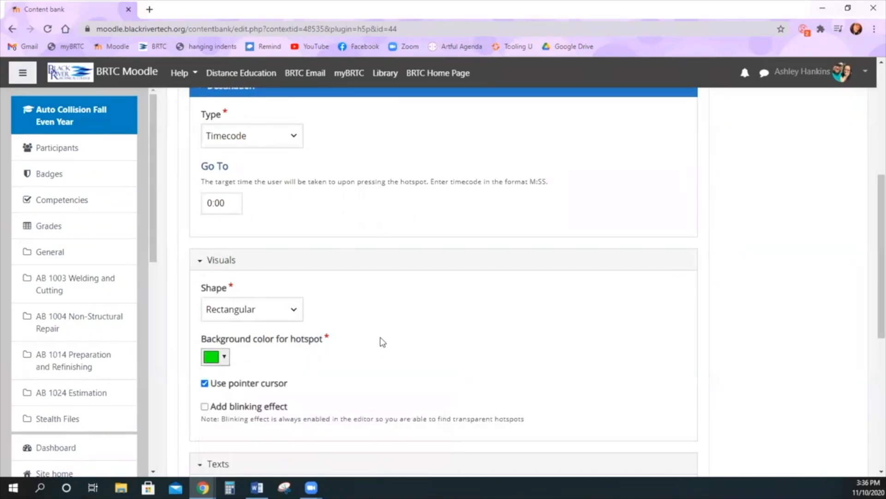
scroll(382, 341, down, 1)
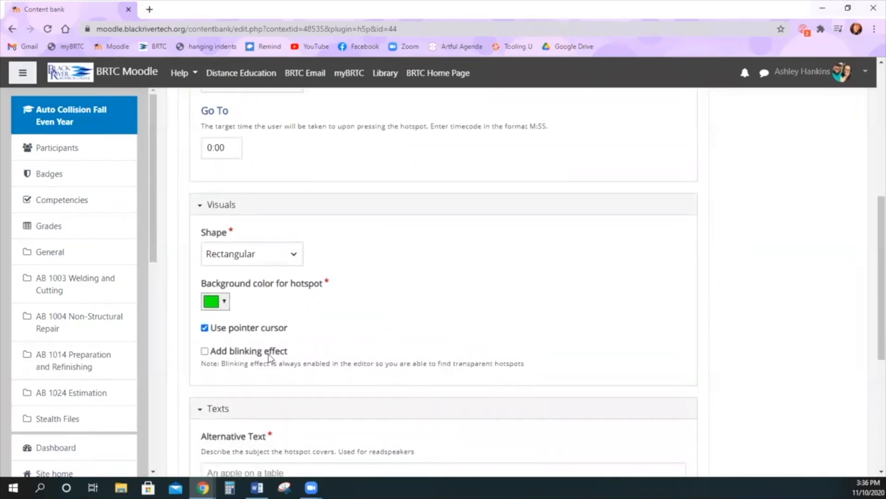
click(270, 354)
scroll(424, 327, up, 1)
scroll(424, 326, down, 3)
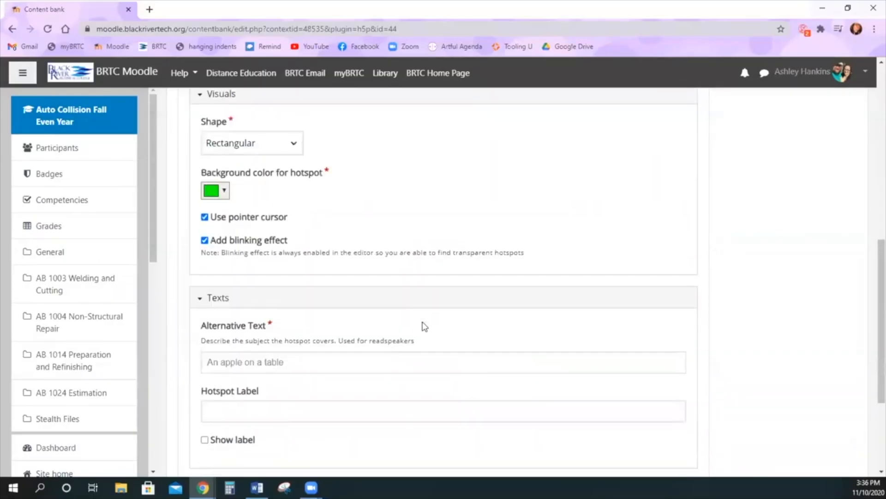
- Set the hotspot's alternative text to "You must describe what the hotspot is covering for ADA purposes."
scroll(423, 327, down, 2)
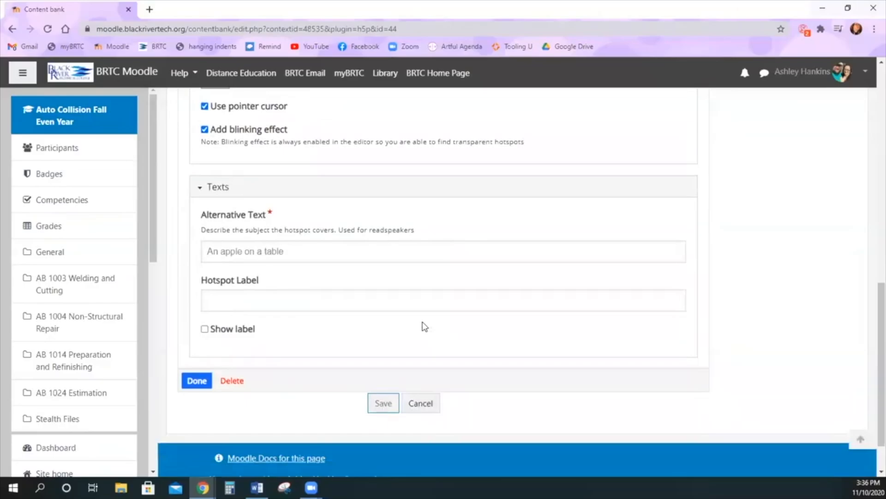
click(376, 255)
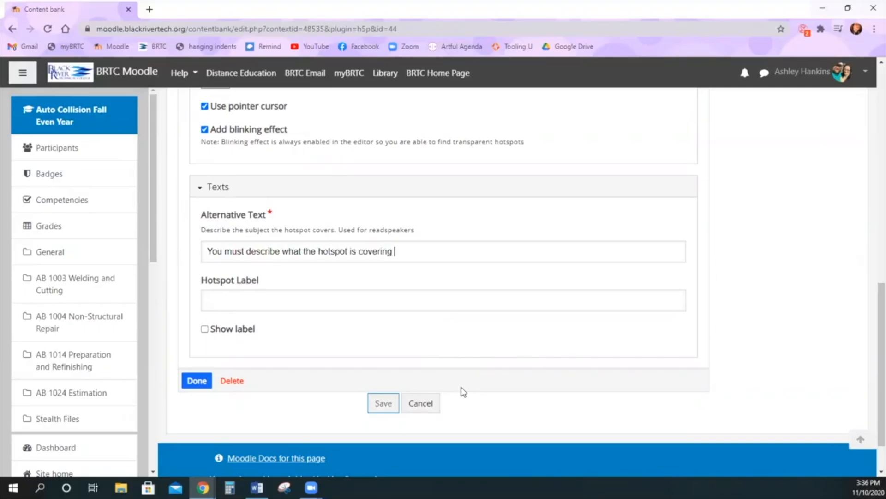
text(rposes.)
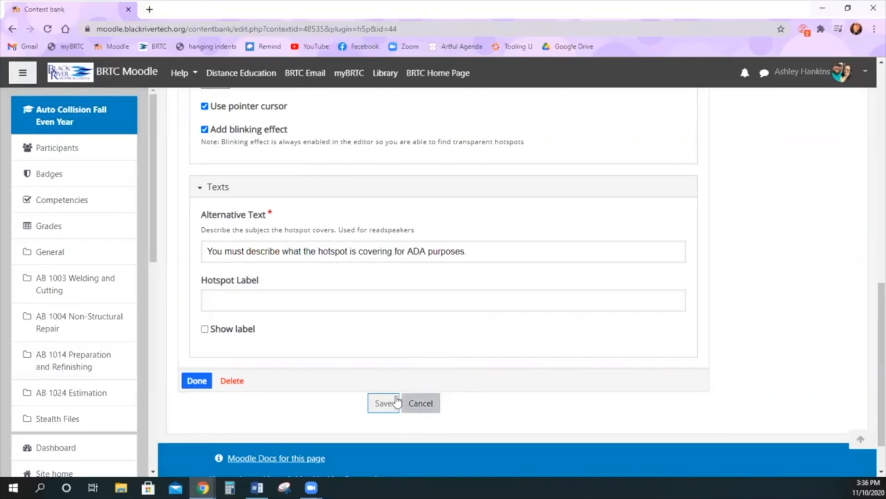
- Label the hotspot "Click here to restart.", show the label, and finish the hotspot
click(318, 308)
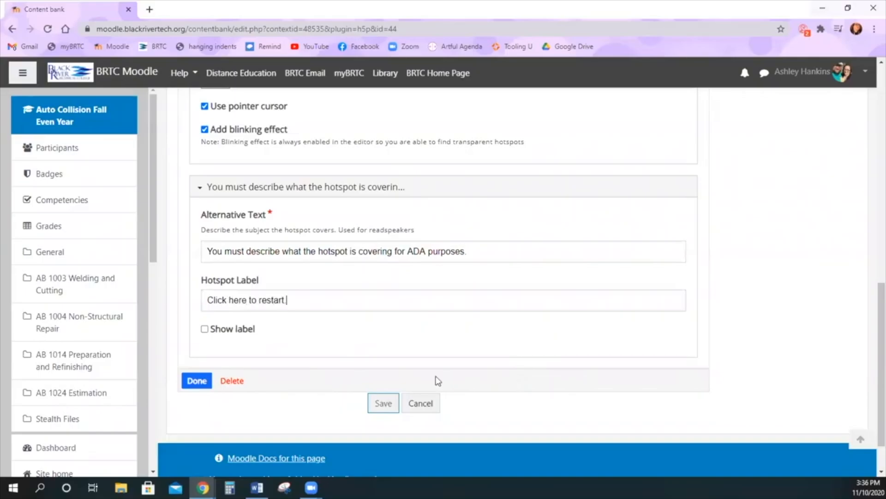
click(243, 329)
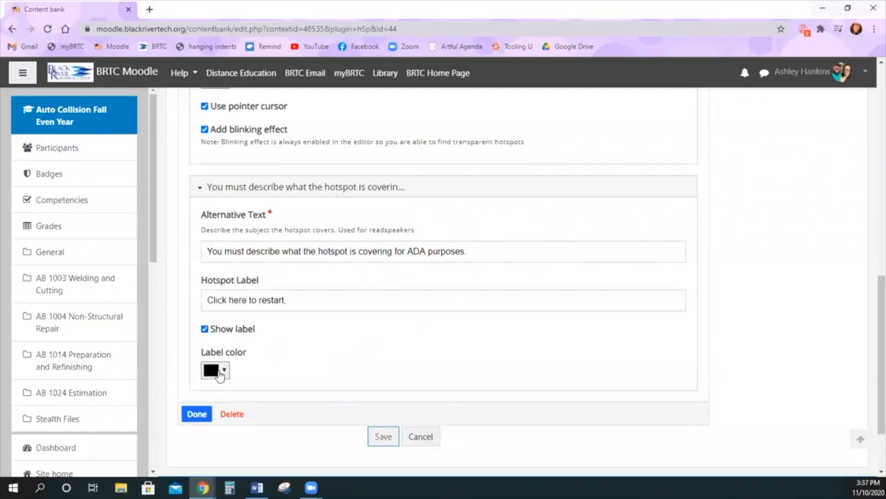
click(203, 417)
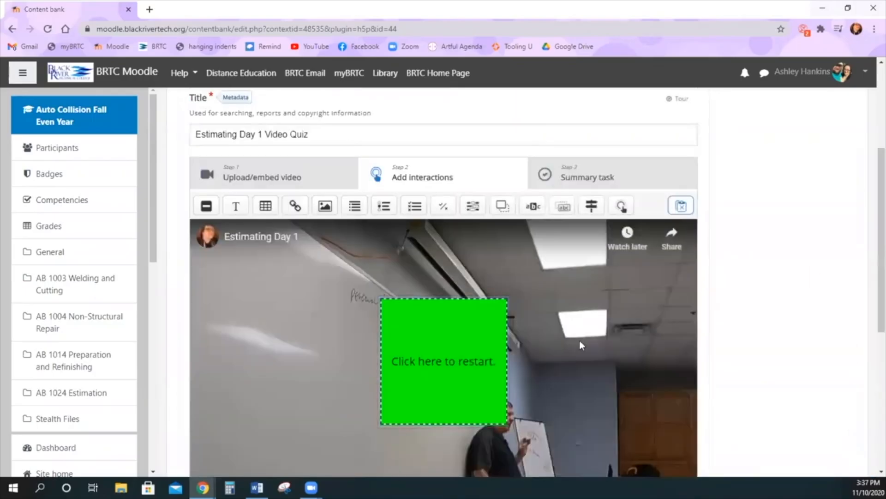
- Move the green restart hotspot toward the lower left of the video frame
scroll(580, 340, down, 2)
click(484, 294)
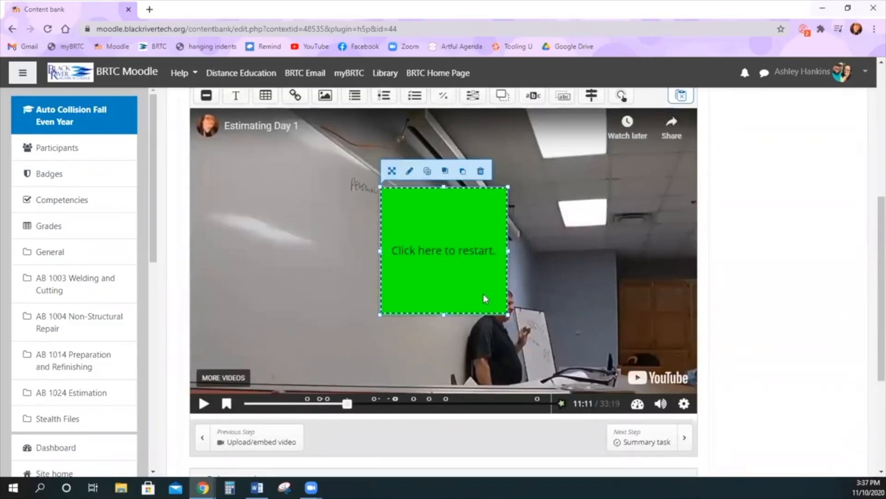
drag(483, 294, 300, 344)
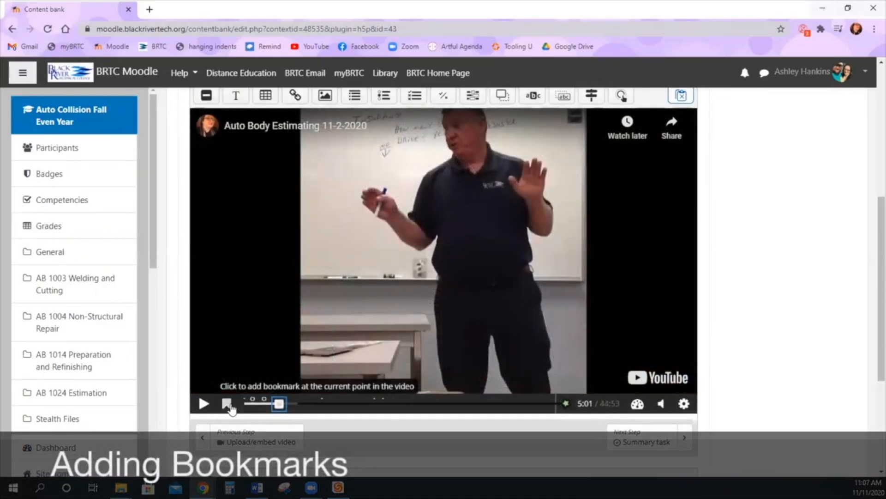
- Add a bookmark at 5:01 in the Auto Body Estimating 11-2-2020 video
click(226, 404)
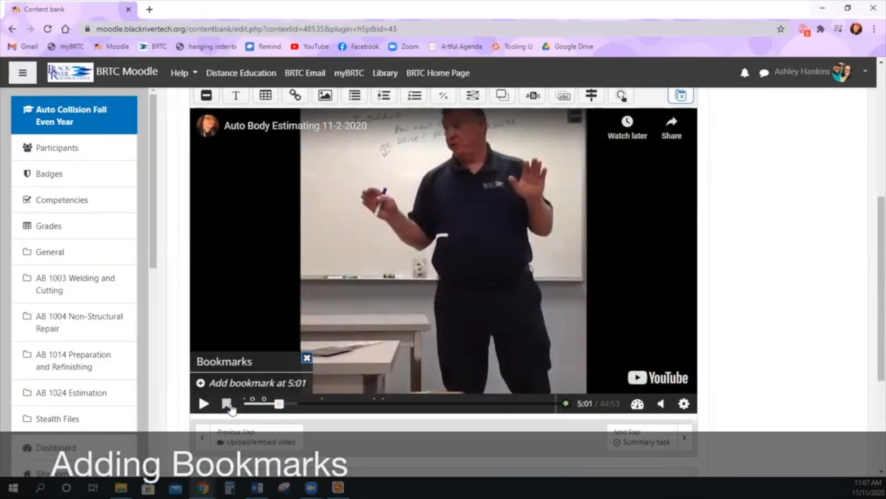
click(252, 383)
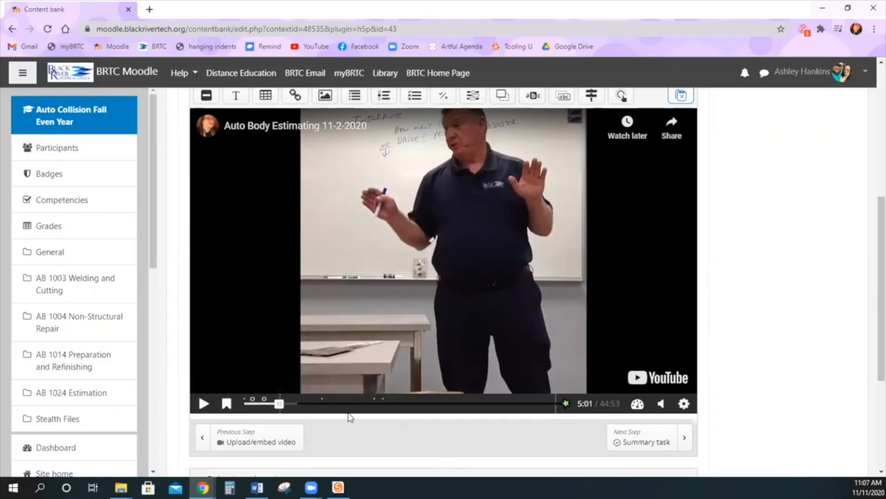
- Add a bookmark named "Section 3" at 17:43 in the Auto Body Estimating 11-2-2020 video
click(320, 404)
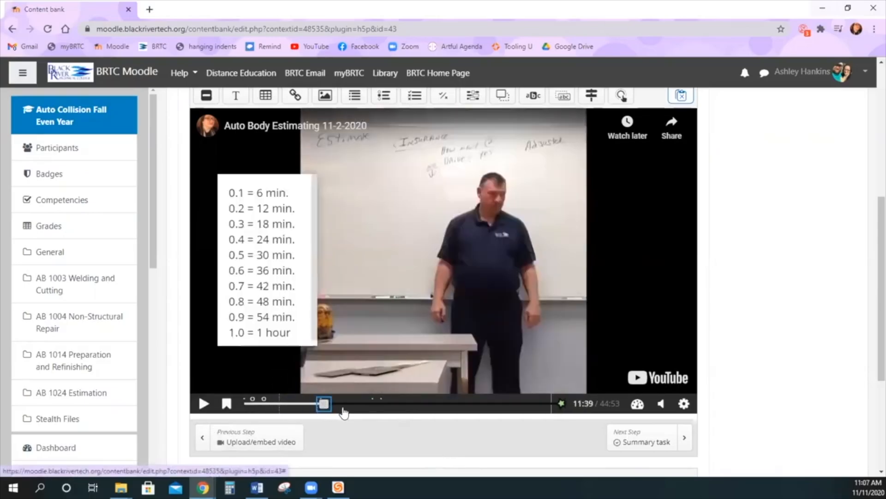
click(365, 404)
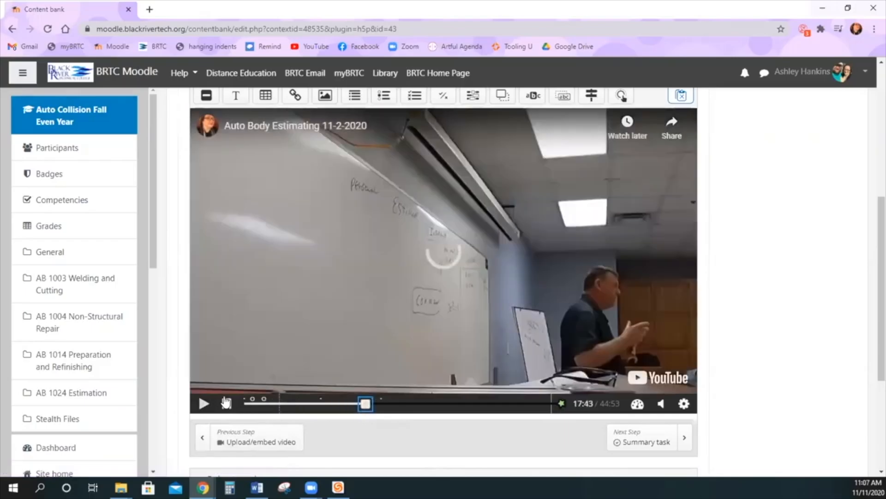
click(225, 403)
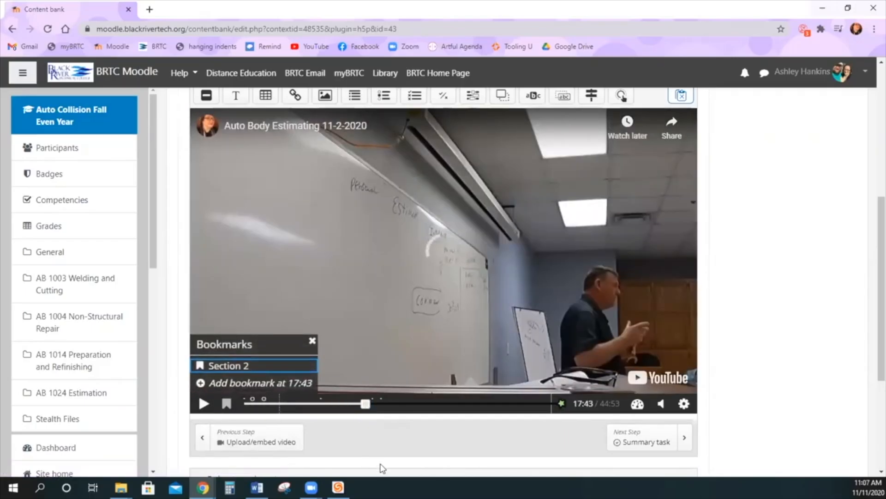
click(261, 383)
text(Section 3)
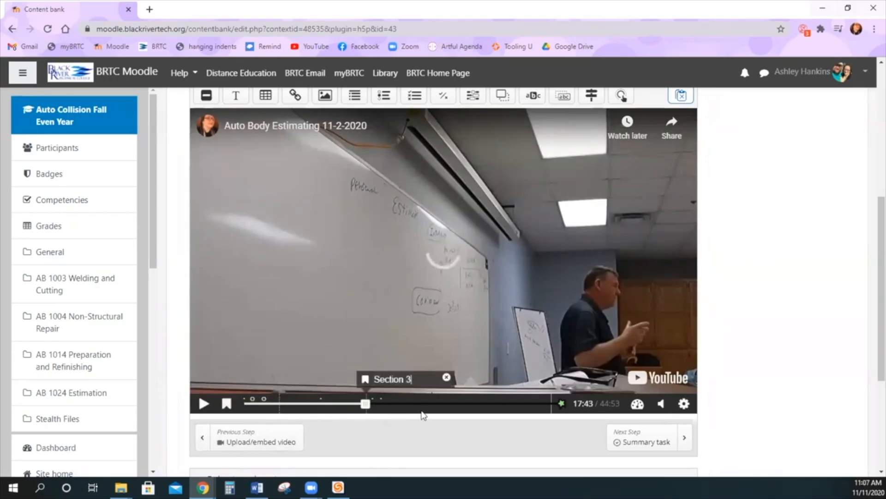
- Add a bookmark named "Section 4" at 29:14 and save the interactive video
click(445, 405)
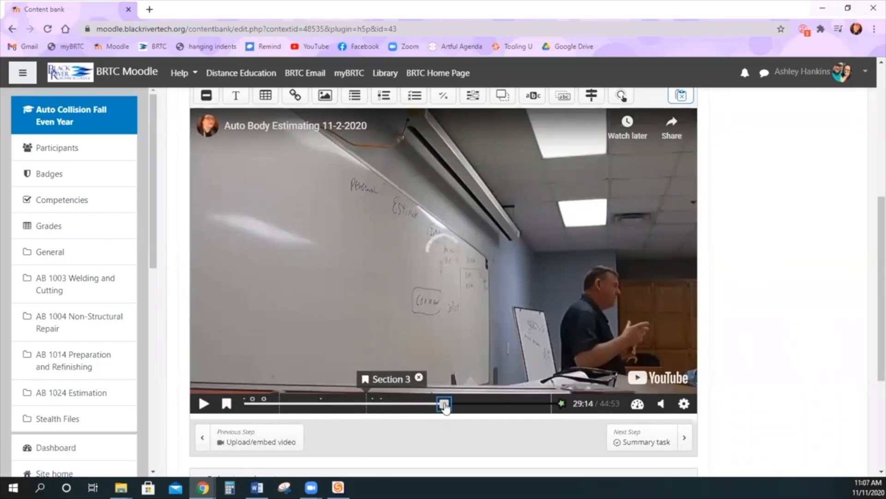
click(226, 404)
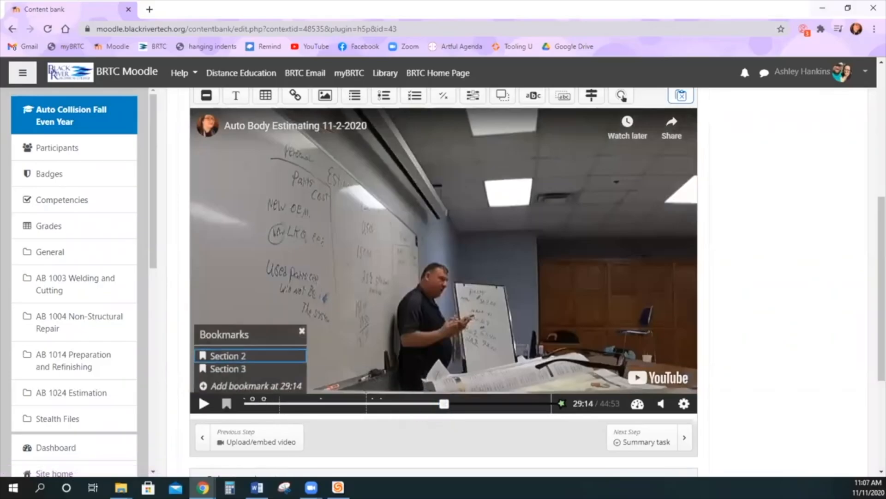
click(256, 385)
text(Section 4)
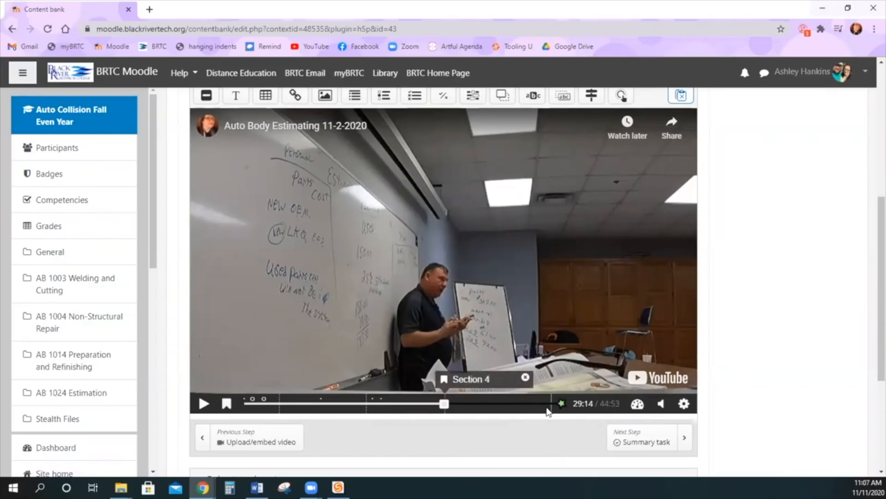
scroll(548, 411, down, 4)
click(393, 358)
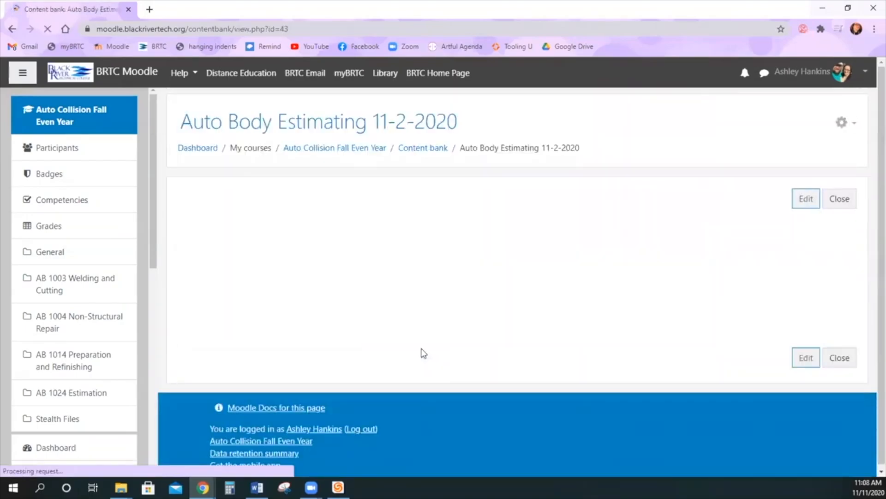
- Play the saved video muted and jump along its timeline to check the three bookmark positions
scroll(470, 269, down, 2)
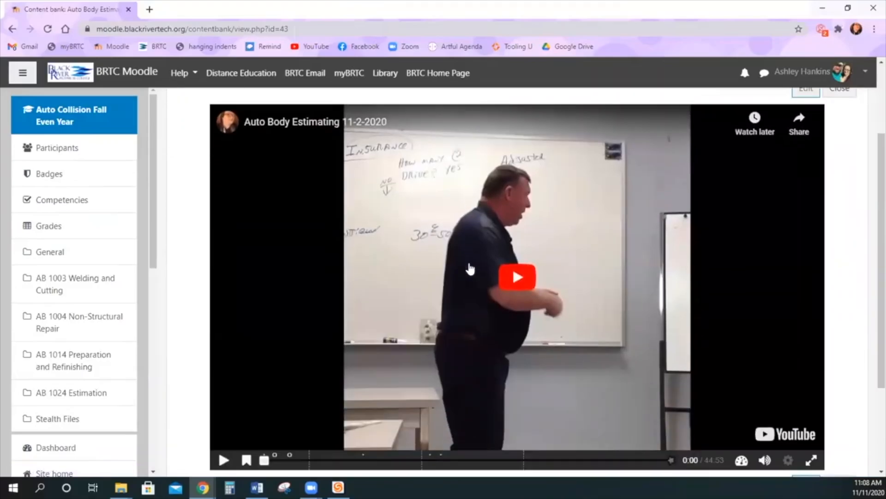
scroll(470, 269, down, 1)
click(224, 405)
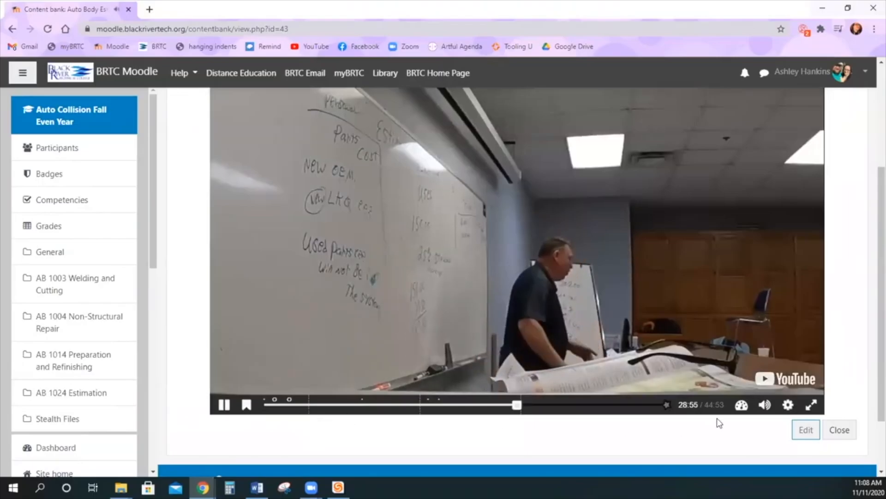
click(765, 405)
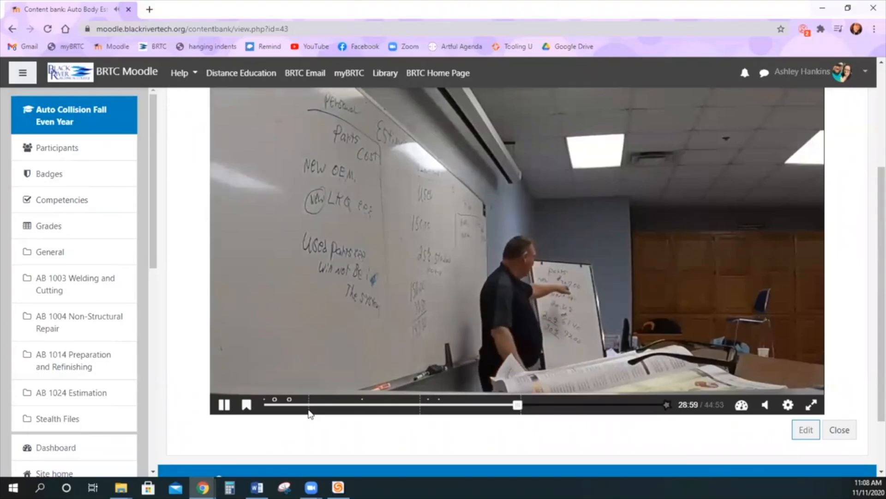
drag(517, 408, 301, 407)
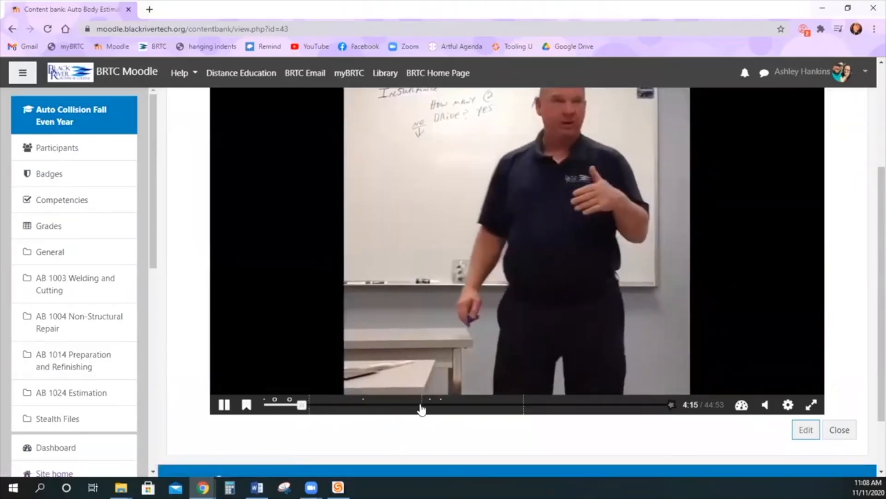
drag(421, 405, 421, 408)
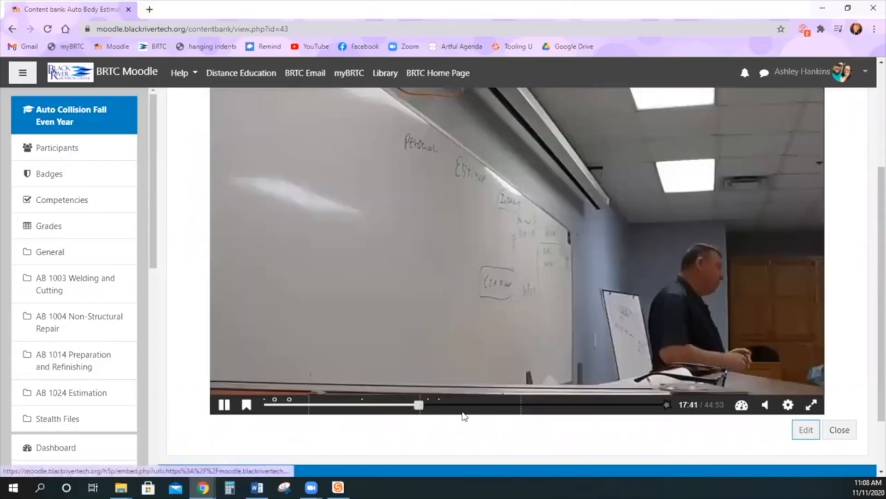
click(521, 406)
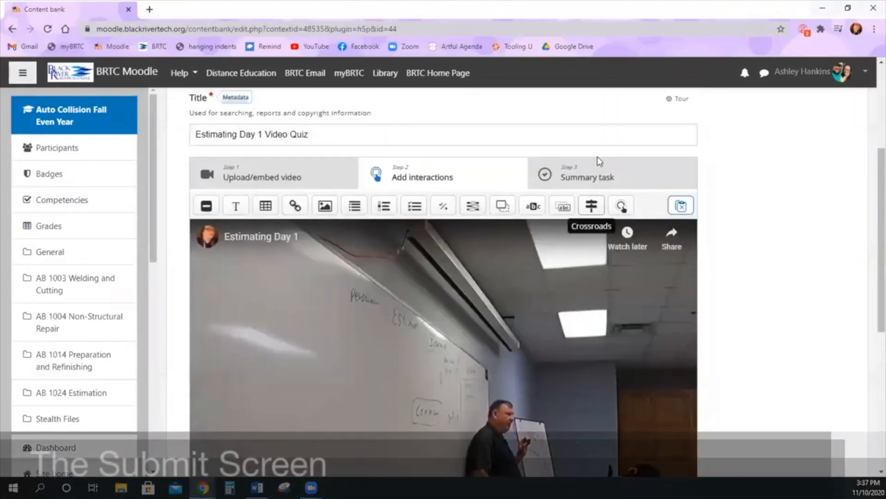
- Move the Estimating Day 1 video to about 32:43, view its submit screen options, and close them without adding one
scroll(595, 203, down, 1)
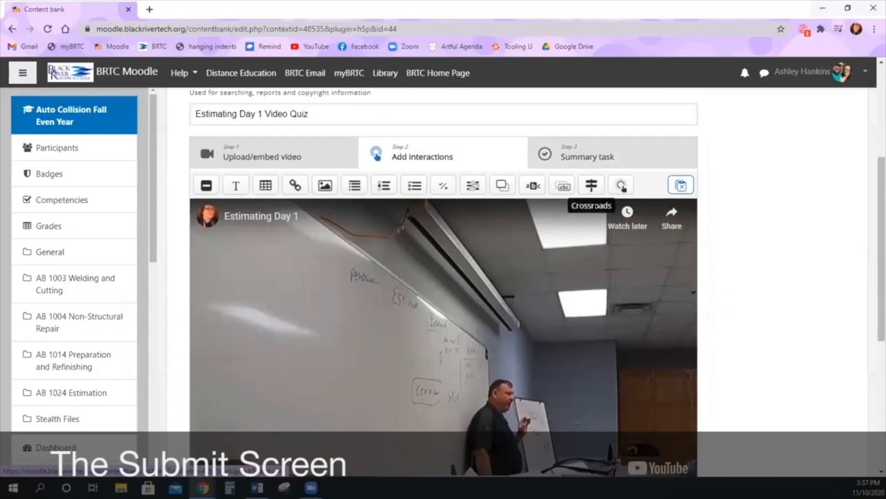
scroll(602, 332, down, 2)
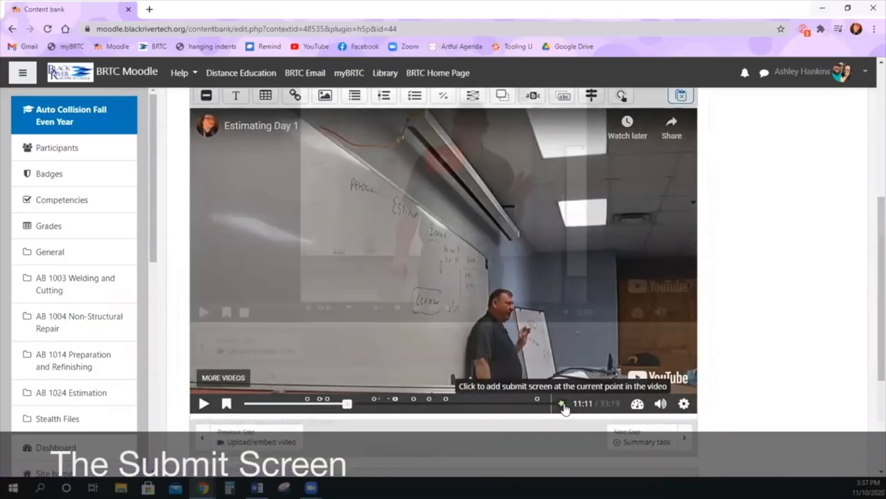
click(561, 403)
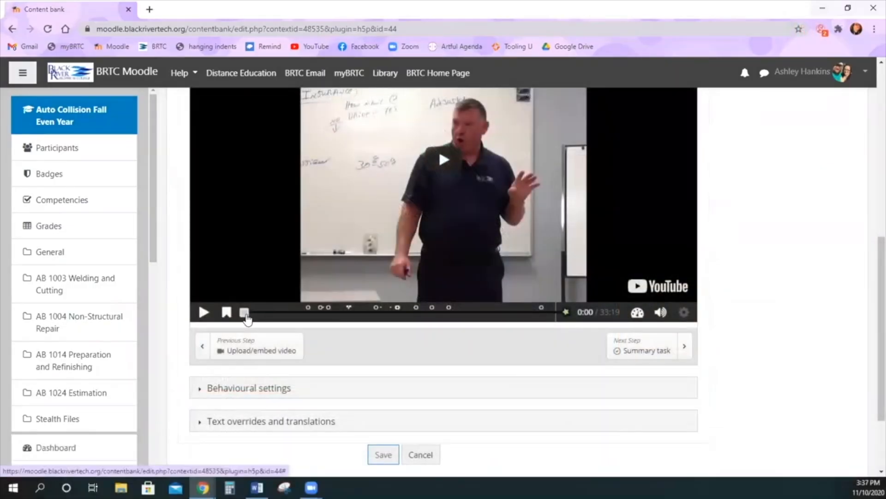
drag(246, 318, 546, 313)
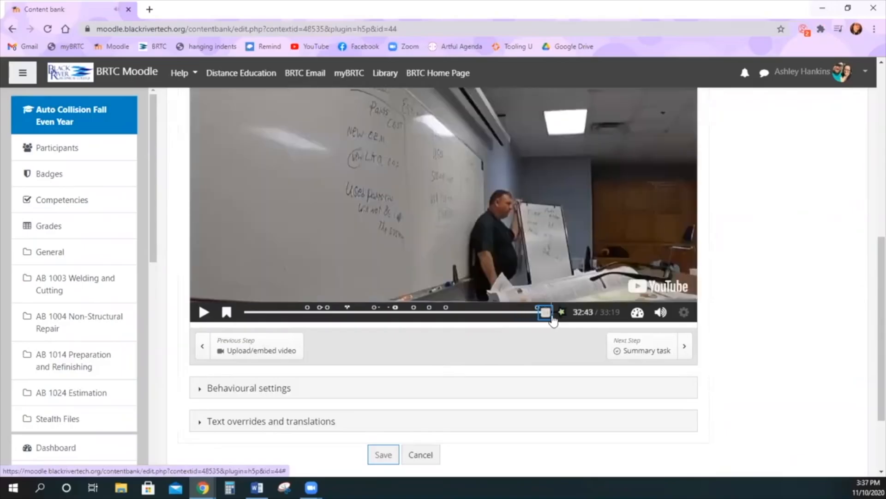
scroll(567, 394, up, 3)
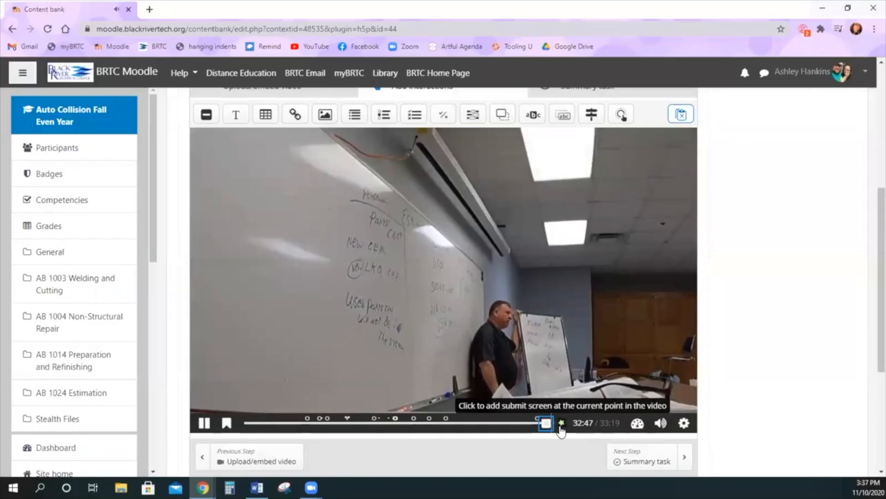
click(561, 427)
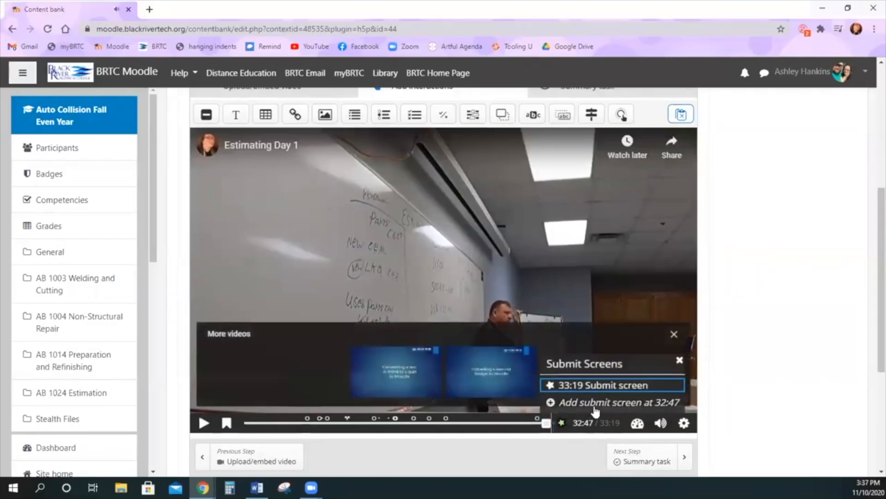
click(679, 361)
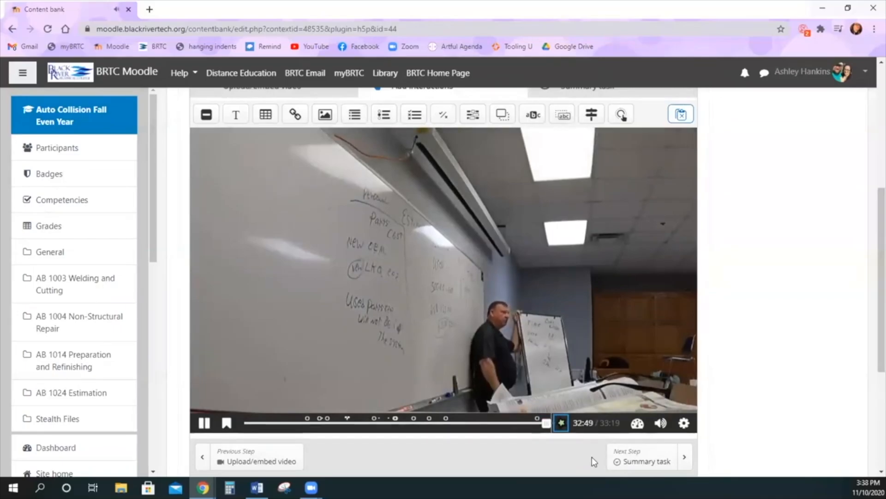
scroll(594, 462, up, 1)
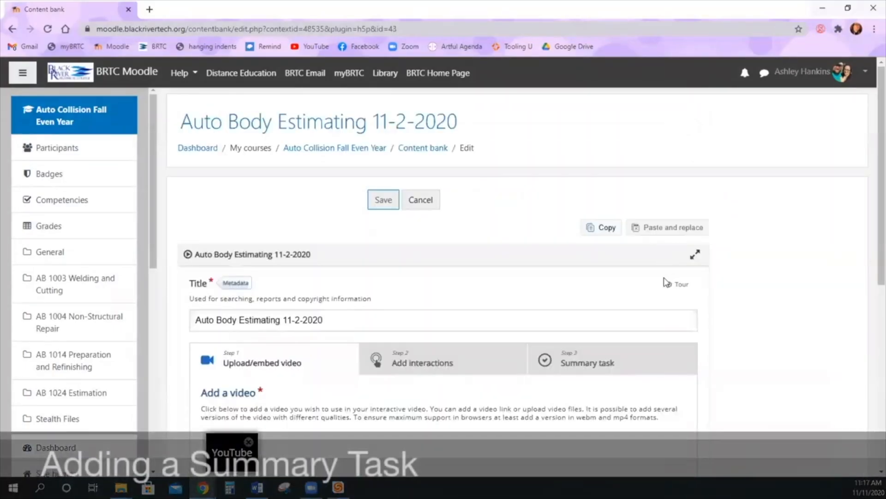
- Open the summary task settings of the Auto Body Estimating 11-2-2020 video and dismiss the introductory note
scroll(672, 301, down, 1)
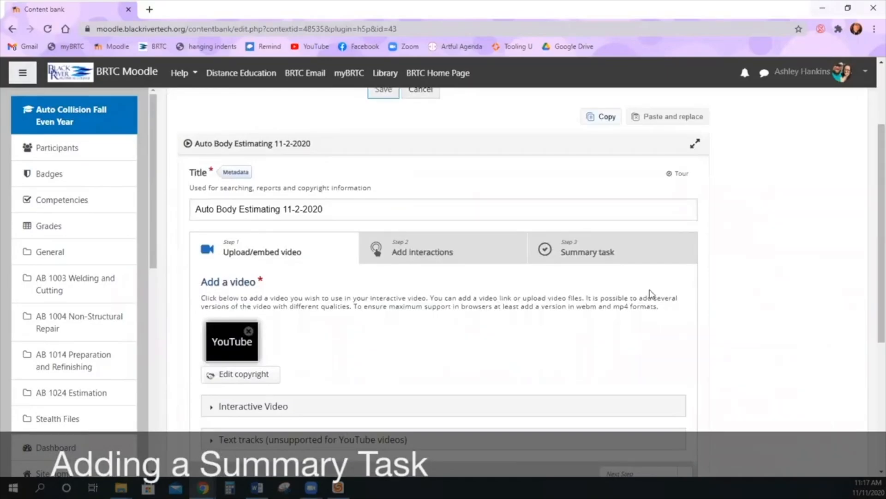
click(620, 254)
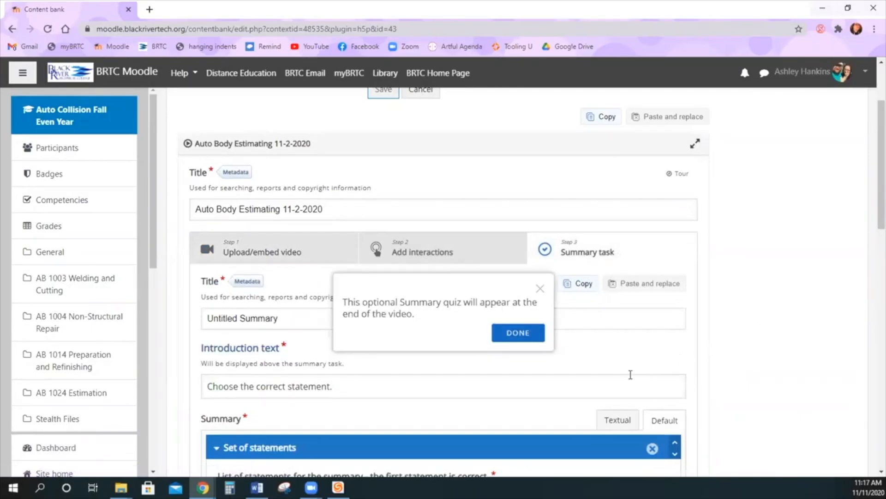
click(531, 337)
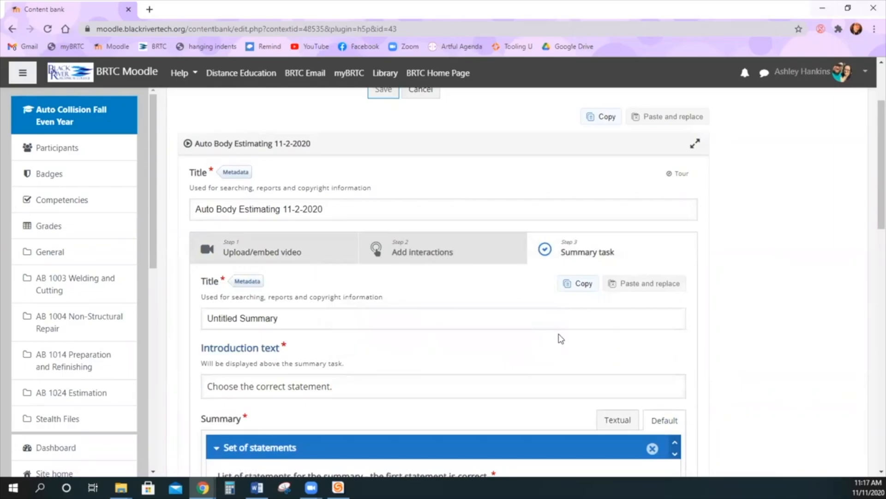
- Fill the first set of statements with "This statement is true." as the correct statement and "This statement is false." as the second
scroll(753, 352, down, 4)
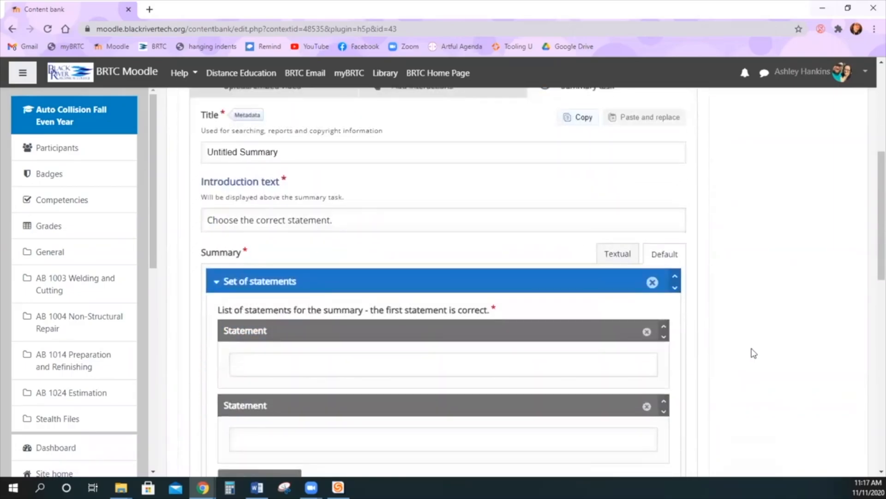
scroll(754, 353, down, 3)
scroll(754, 353, up, 1)
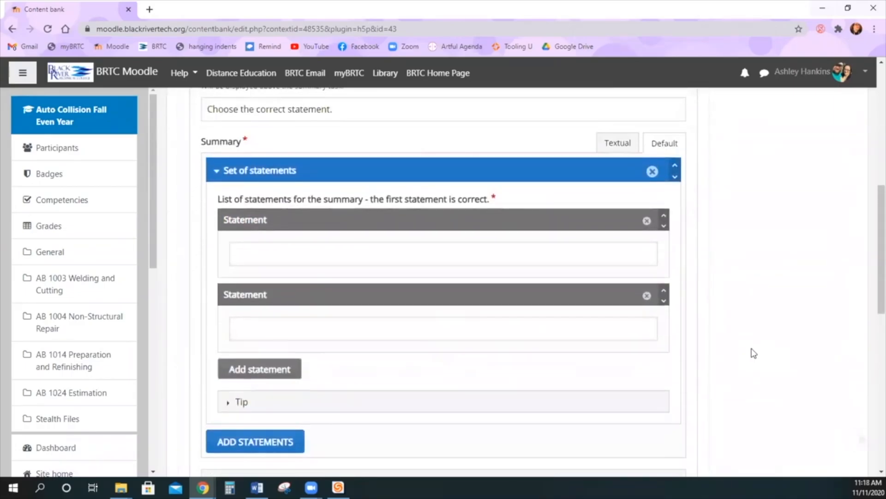
click(344, 254)
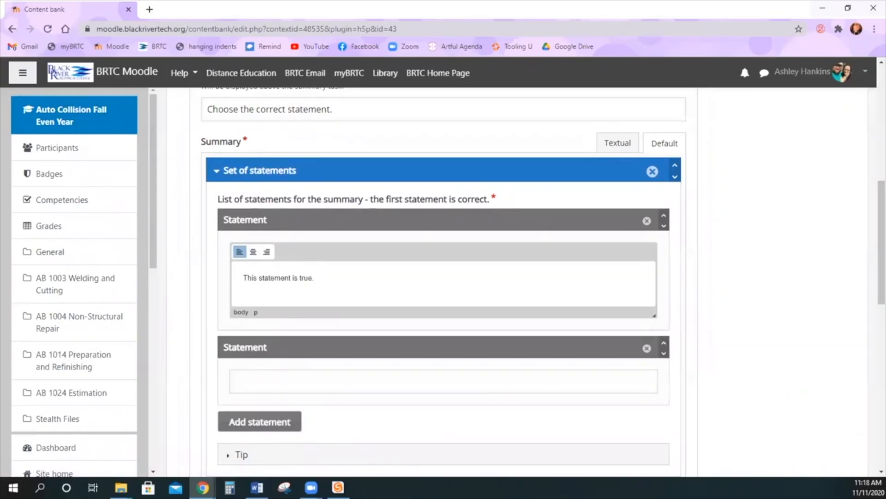
click(405, 382)
text(This statement is false.)
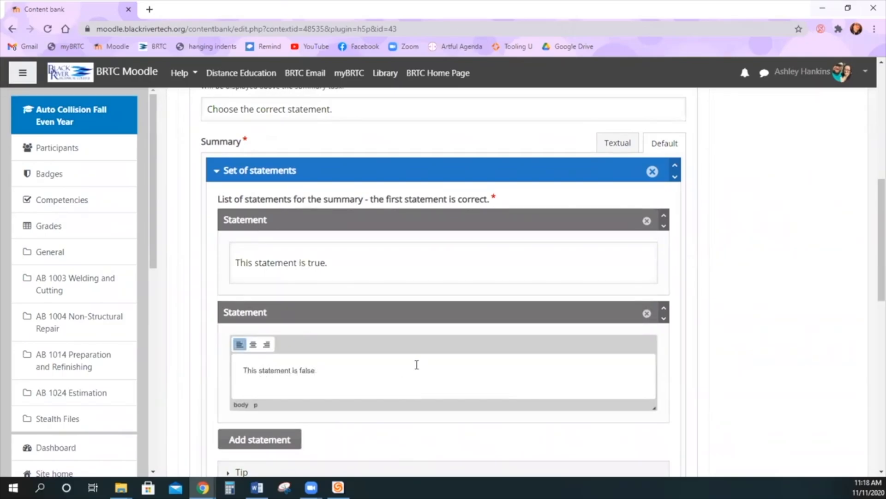
- Add a second set of statements with "This statement is also true (and is a separate question than the previous set of statements)." as its correct statement
scroll(416, 365, down, 3)
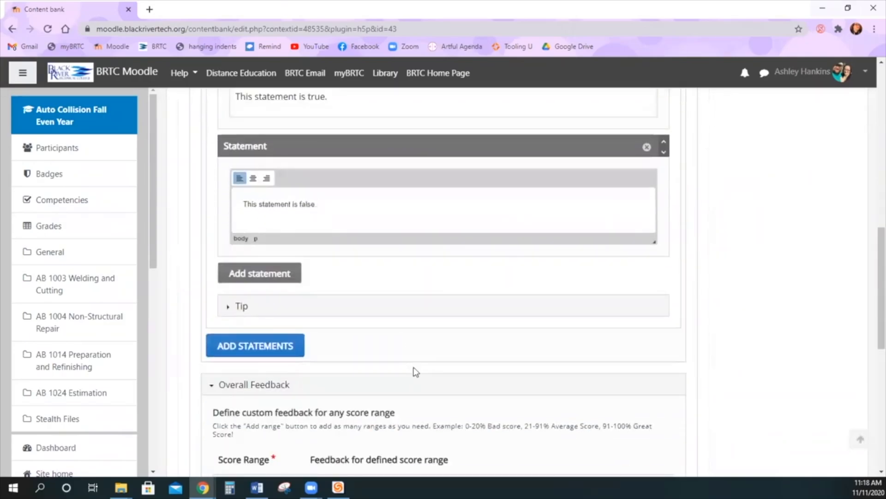
scroll(416, 372, up, 4)
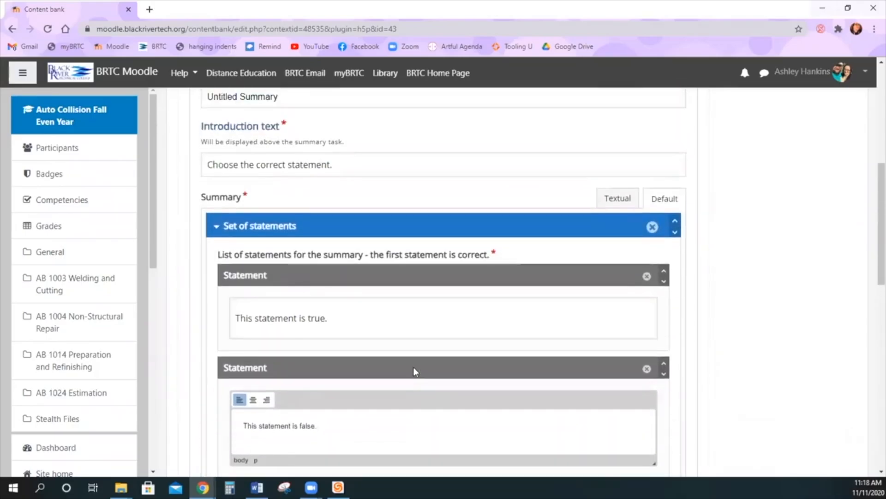
scroll(414, 367, down, 4)
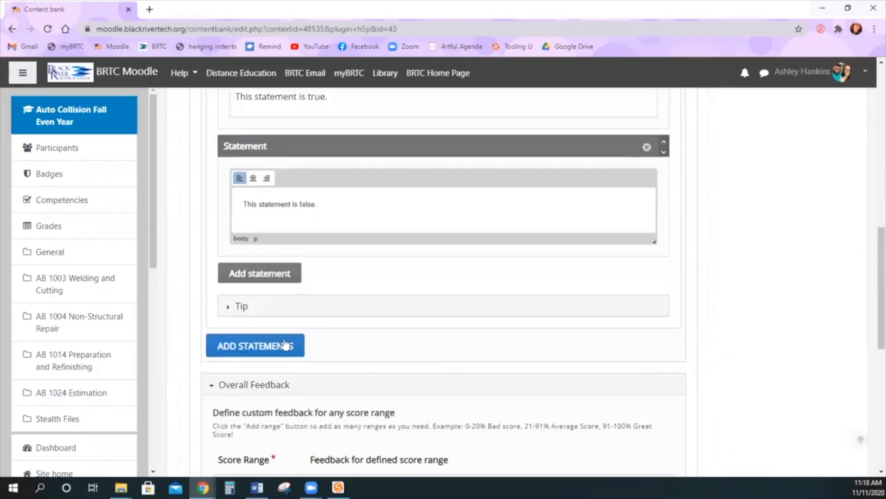
click(285, 345)
scroll(469, 381, down, 2)
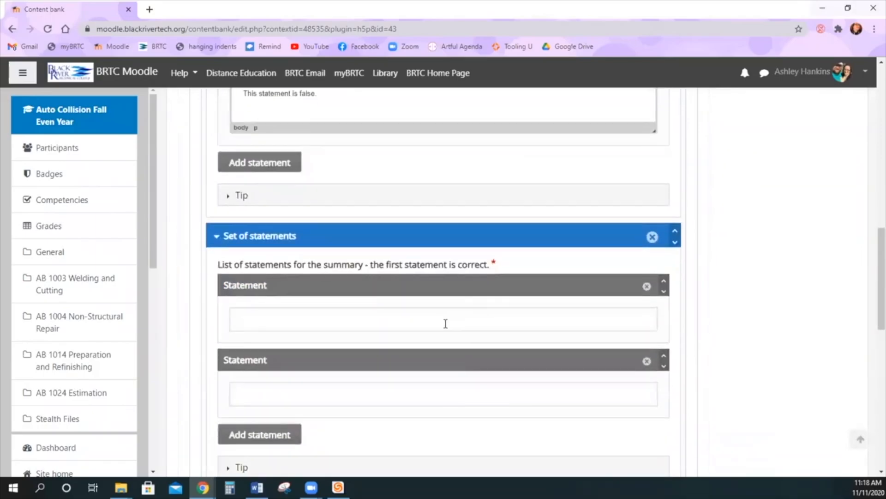
click(439, 324)
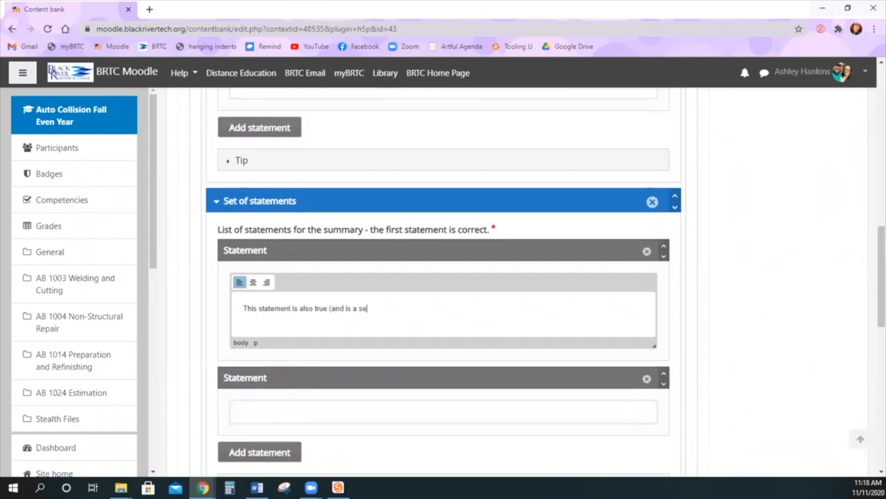
text(uestion than the previous set of statements)
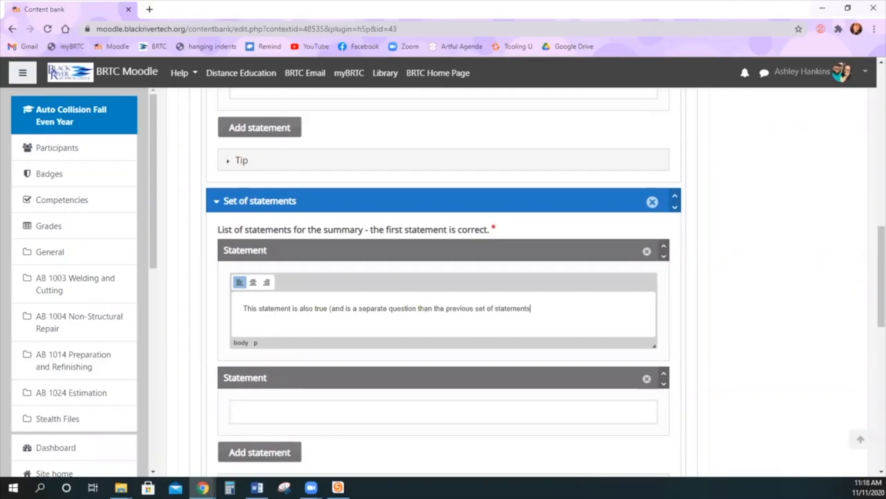
text(.)
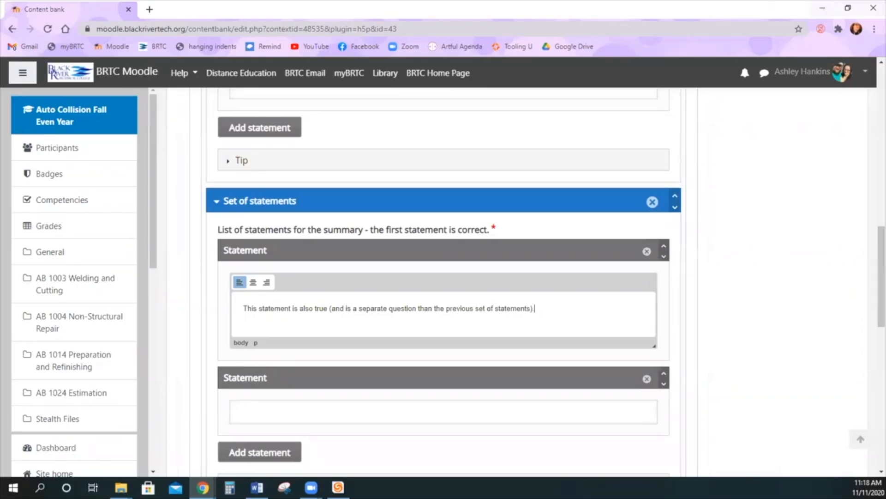
- Fill in "This statement is false." as the second statement of the new set
scroll(319, 346, down, 1)
click(313, 364)
text(This state)
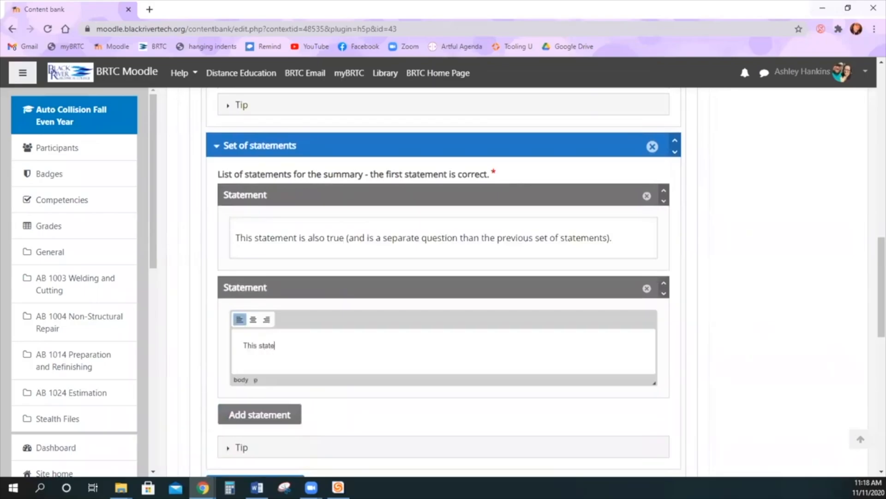
text(ment is false)
- Set the summary task to display 2 seconds before the video ends
scroll(455, 390, down, 6)
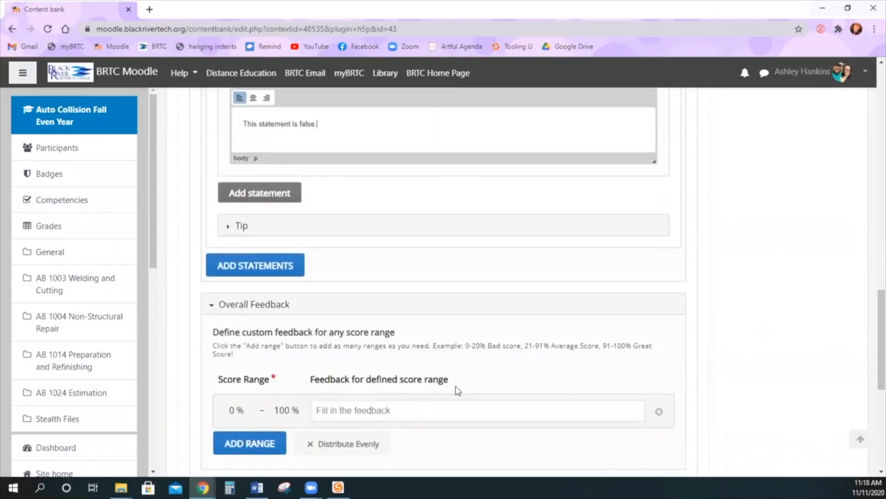
scroll(458, 390, down, 2)
scroll(458, 390, down, 1)
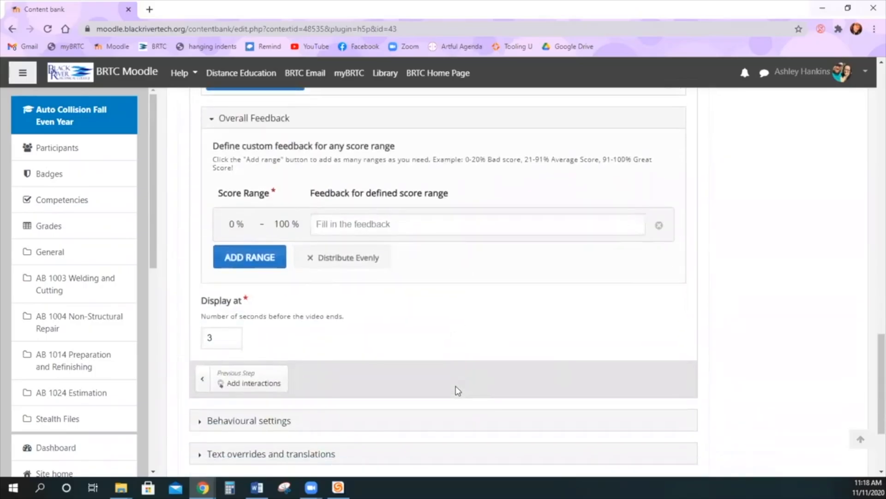
drag(228, 303, 158, 301)
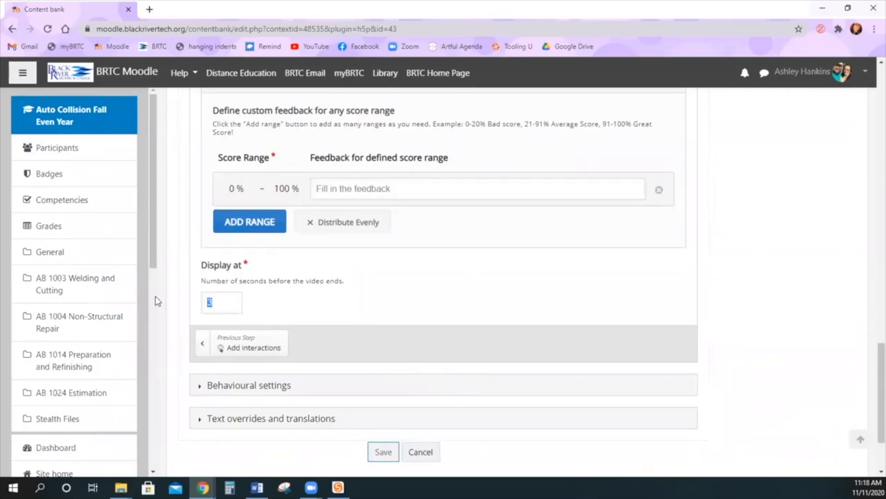
text(2)
scroll(350, 301, down, 1)
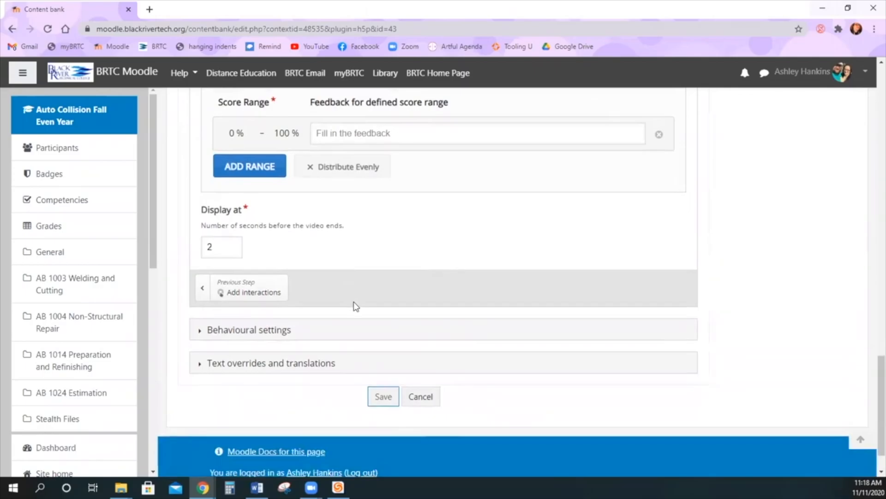
- Expand and review the behavioural settings, leave them as they are, and save the interactive video
click(355, 328)
scroll(355, 329, down, 5)
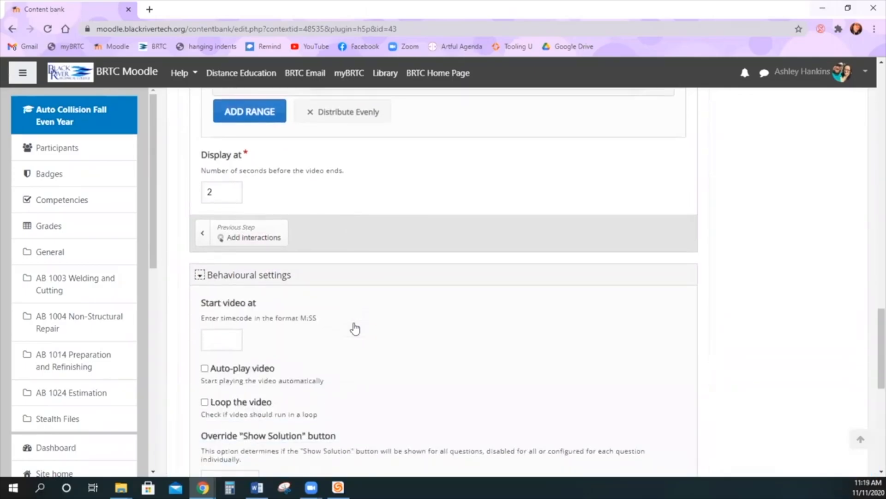
scroll(355, 328, down, 4)
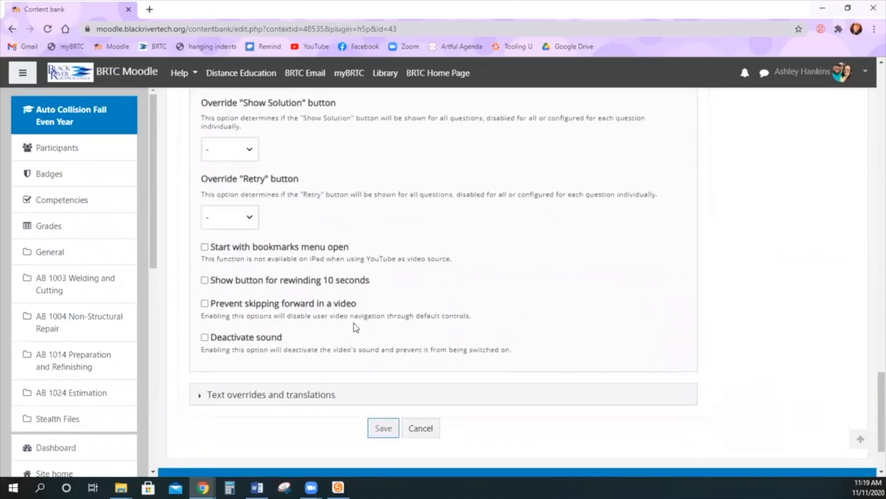
click(384, 350)
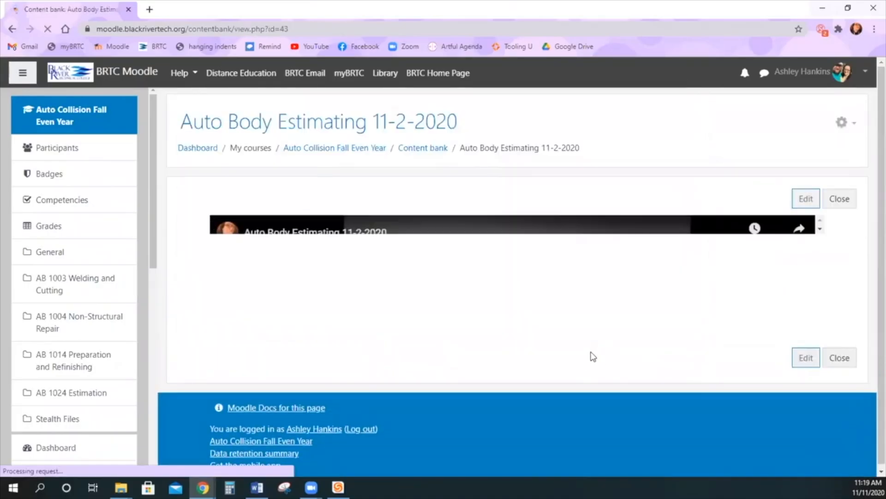
- Jump to the end of the saved Auto Body Estimating 11-2-2020 video and open its summary dialog
scroll(591, 355, down, 2)
scroll(590, 357, down, 2)
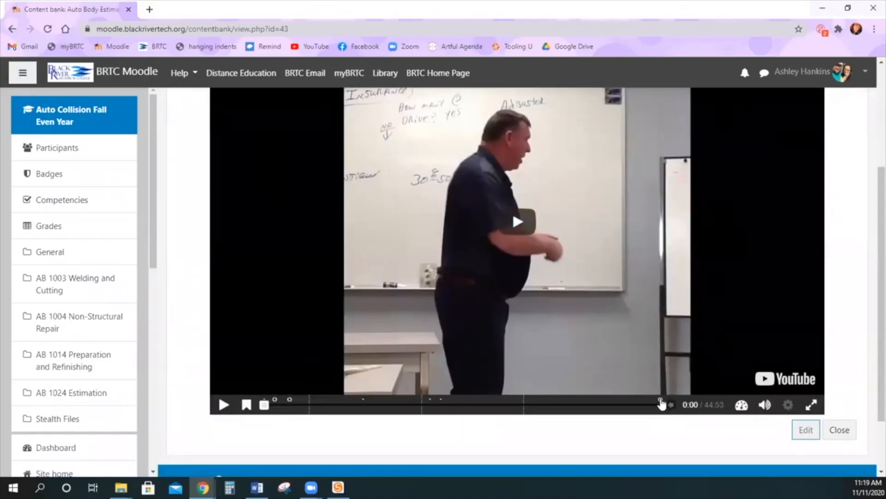
click(661, 401)
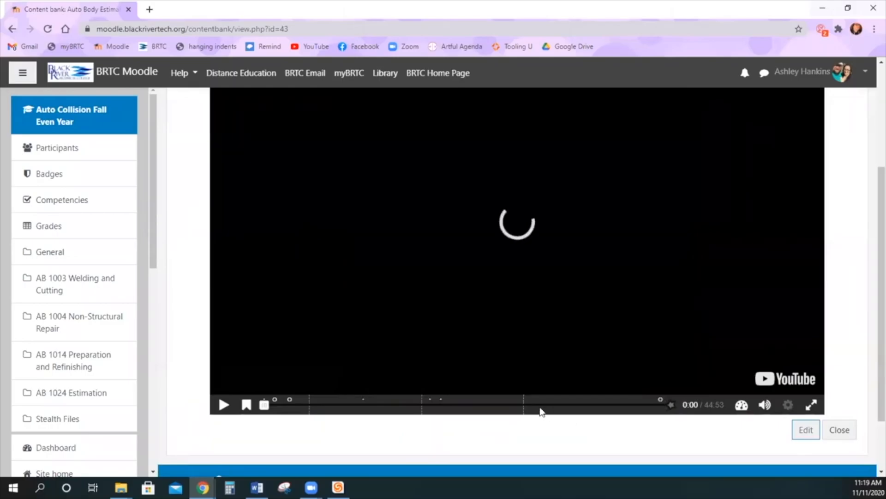
scroll(543, 412, up, 1)
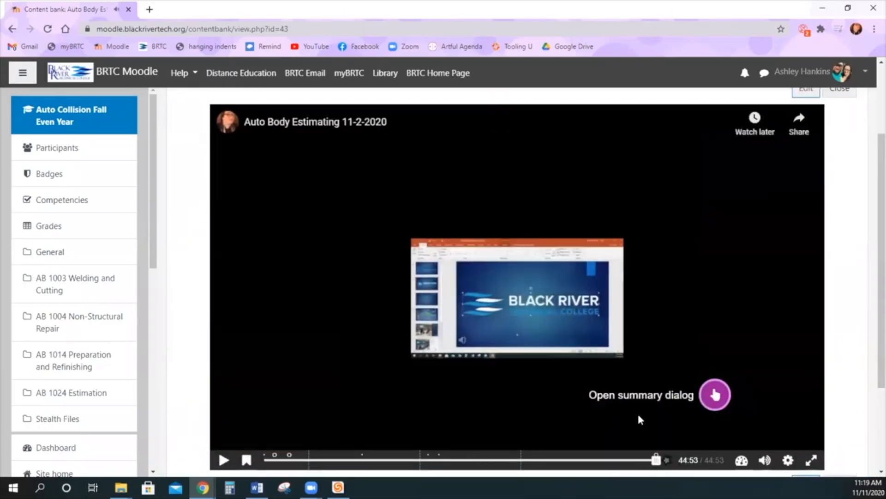
click(713, 395)
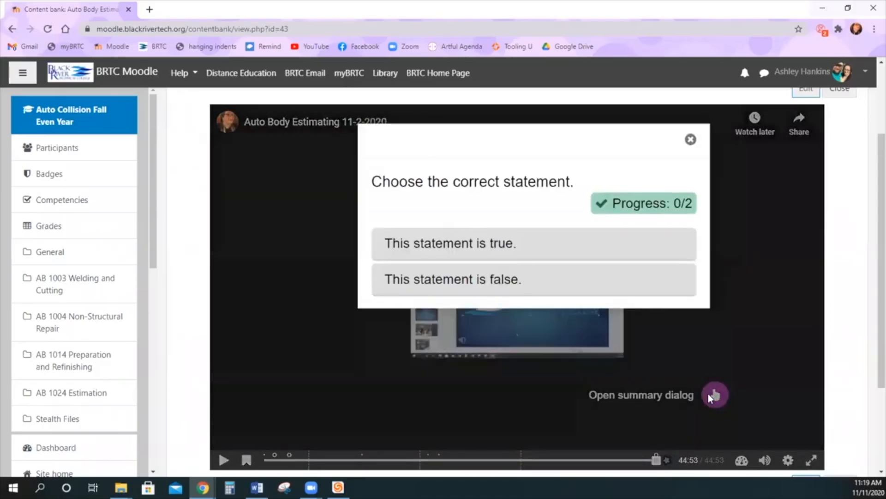
- Answer both summary questions with the true statements, continue, and submit the answers from the video's submit screen
click(582, 244)
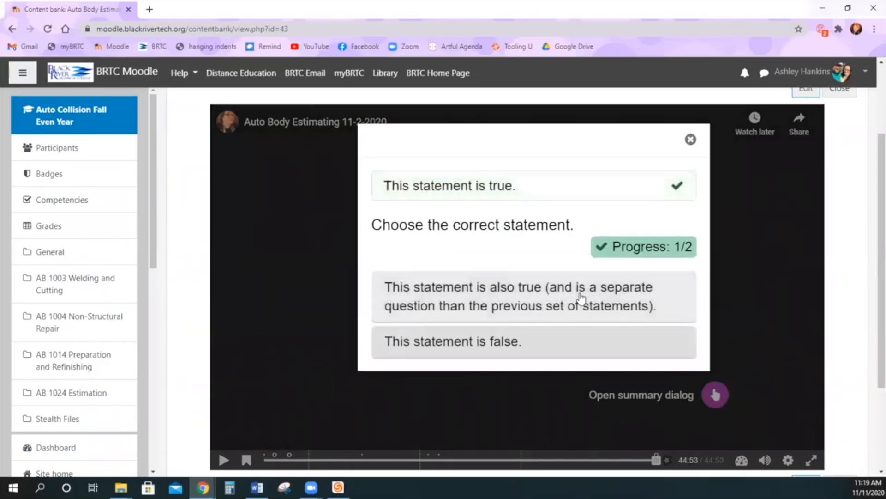
click(582, 297)
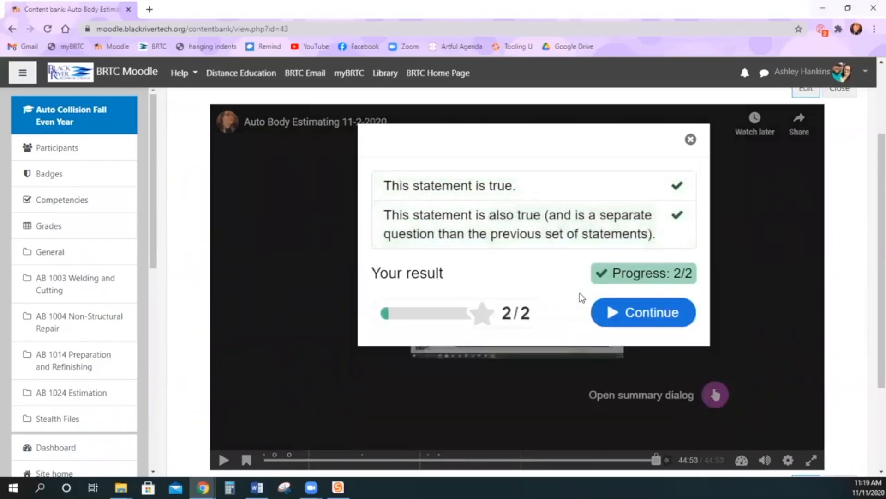
click(615, 308)
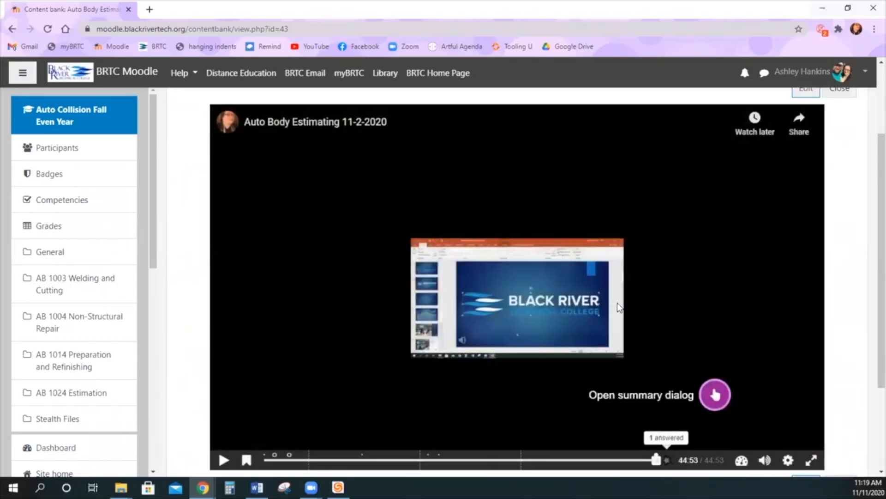
click(669, 462)
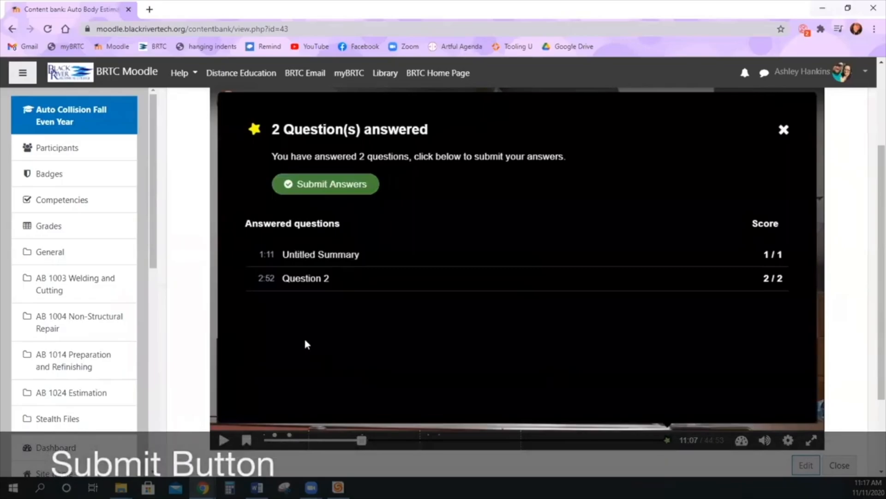
click(368, 191)
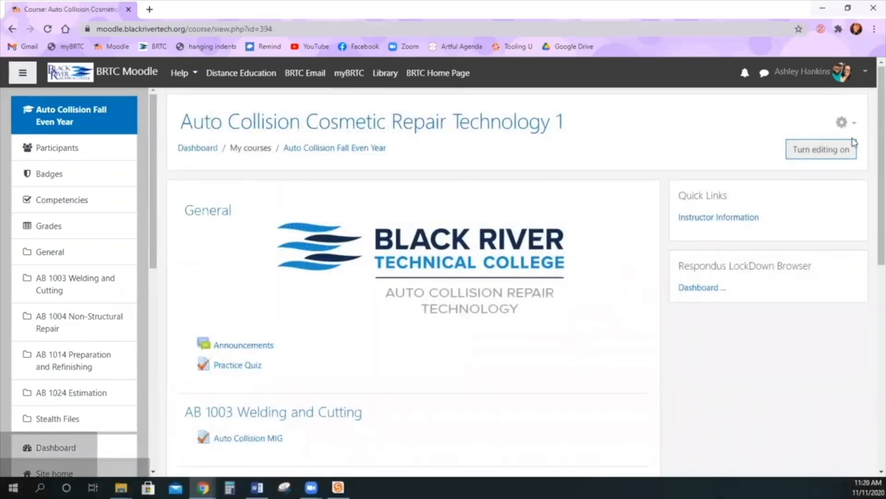
- Turn on course editing and add a new H5P activity to the AB 1004 Non-Structural Repair section
click(833, 154)
scroll(617, 319, down, 4)
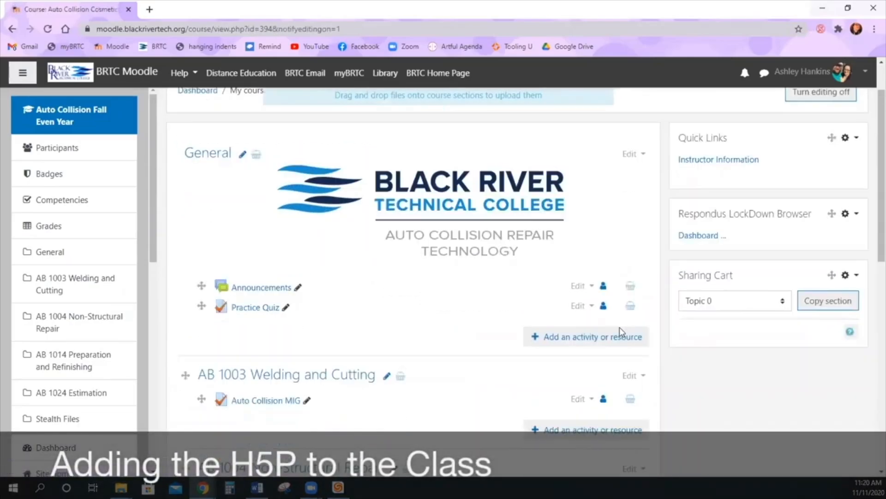
scroll(622, 332, down, 3)
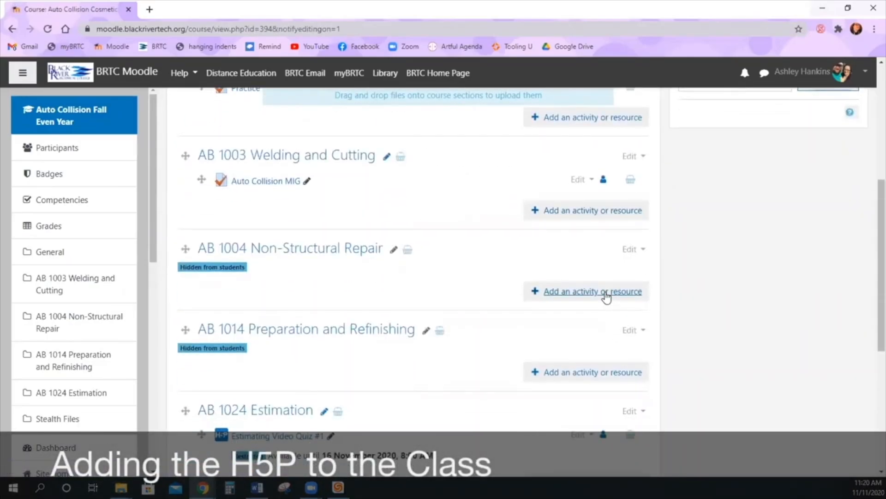
click(607, 296)
scroll(434, 303, down, 5)
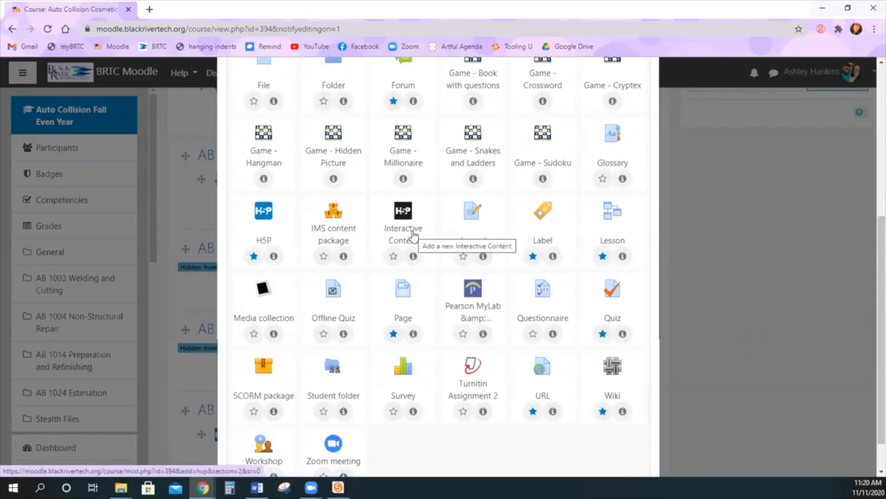
click(270, 230)
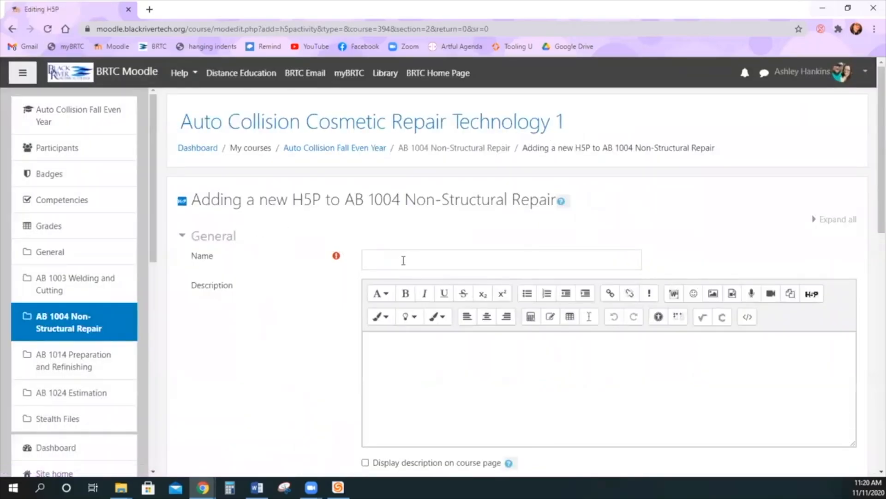
- Name the new H5P activity "Estimating Quiz"
click(403, 261)
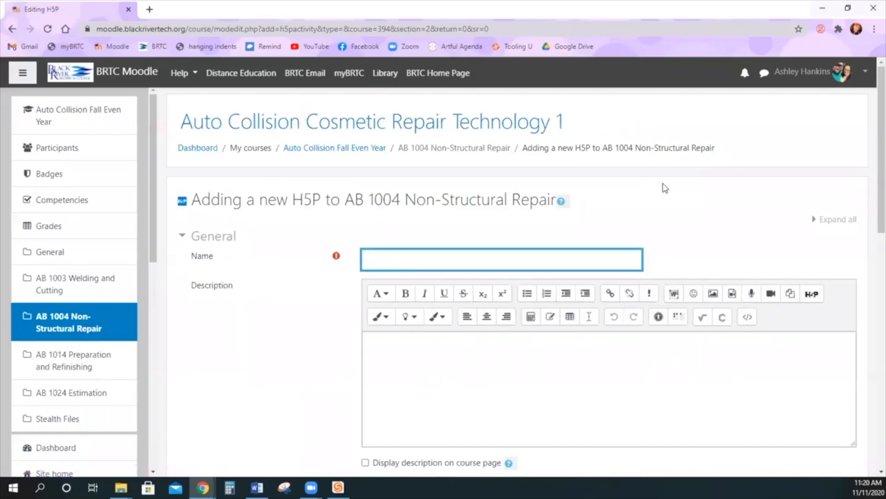
text(Estimating Quiz)
scroll(524, 268, down, 2)
scroll(523, 265, down, 1)
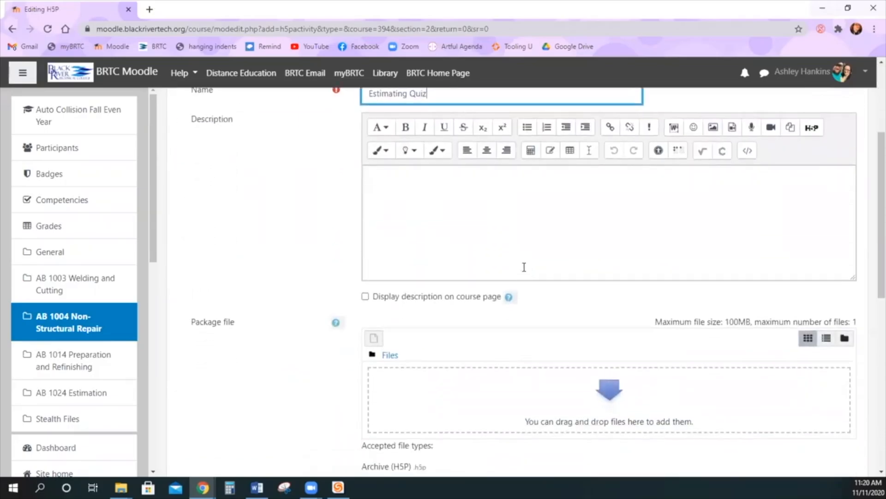
- Attach Auto Body Estimating 11-2-2020 from the content bank as the activity's package file, using an alias/shortcut
scroll(524, 267, down, 3)
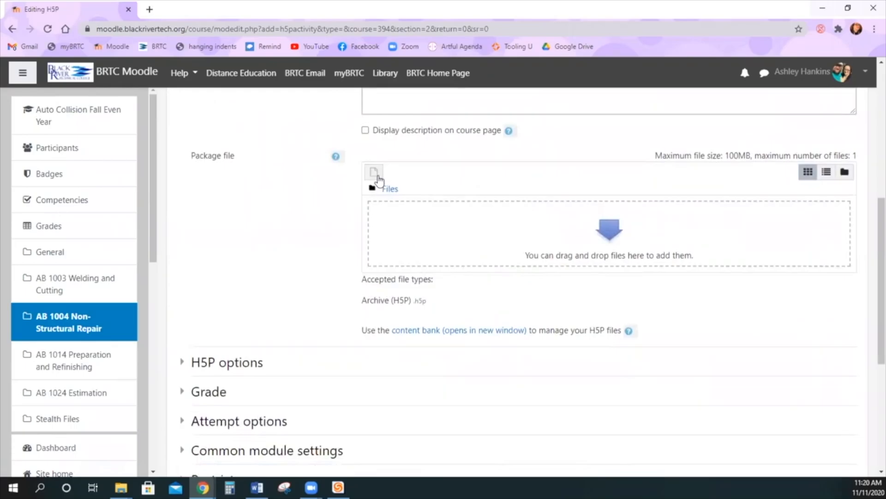
click(375, 175)
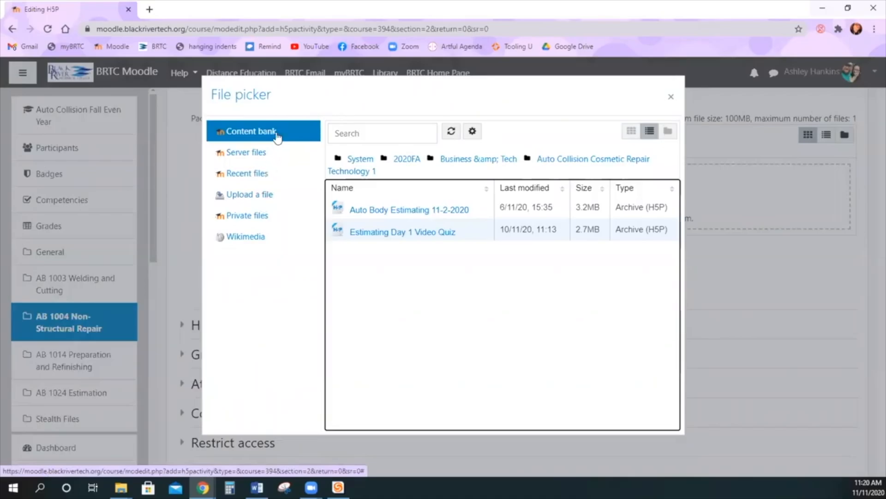
click(375, 210)
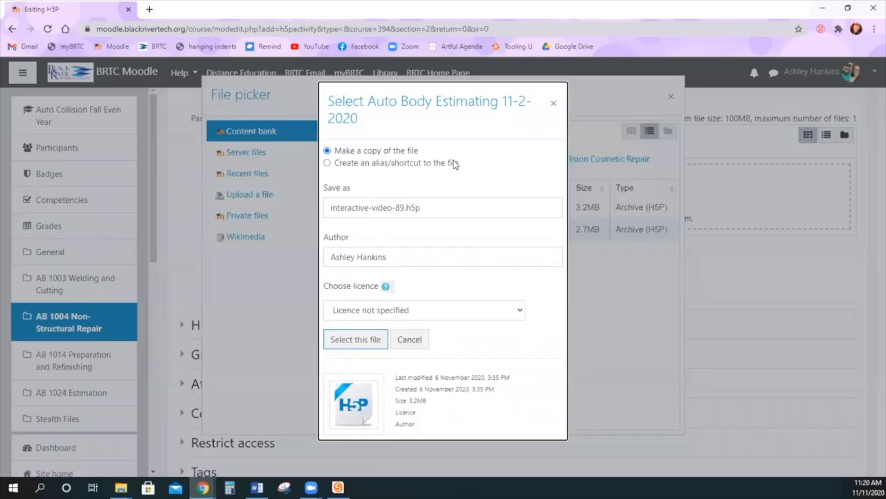
click(404, 163)
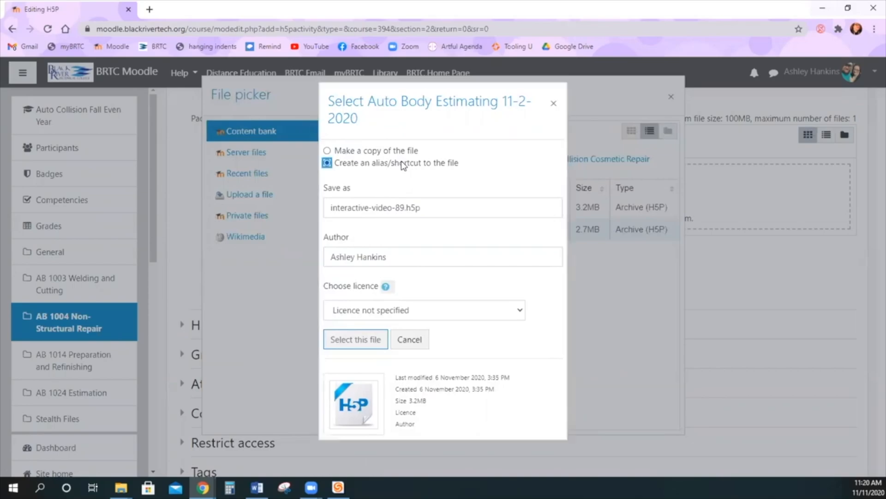
click(373, 342)
scroll(323, 300, down, 1)
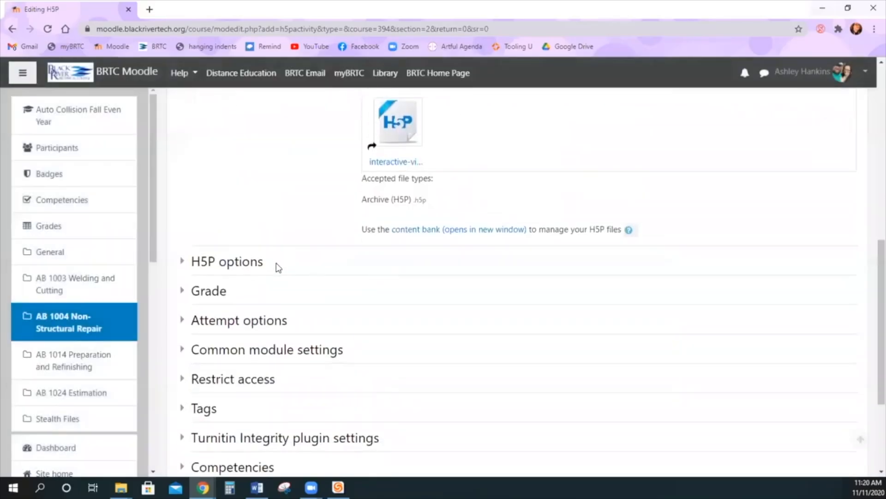
- Review the activity's H5P, grade, attempt and common module settings, choosing Highest grade as the grading method
click(257, 263)
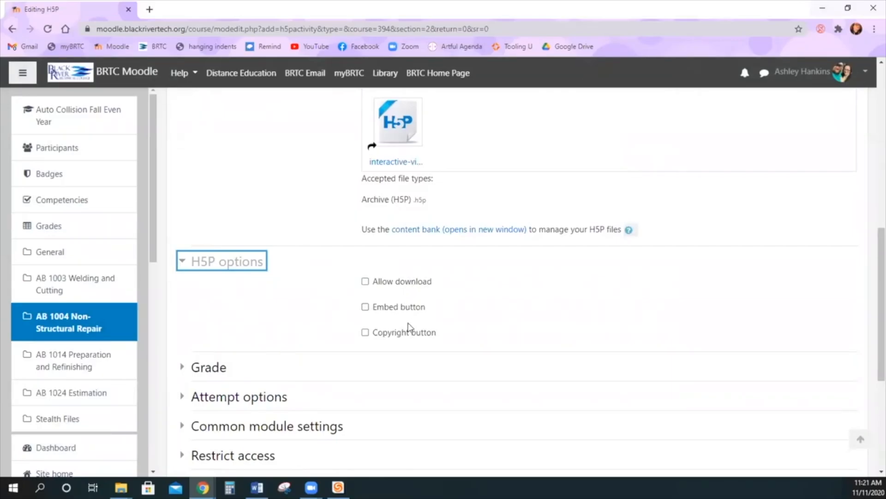
scroll(411, 317, down, 2)
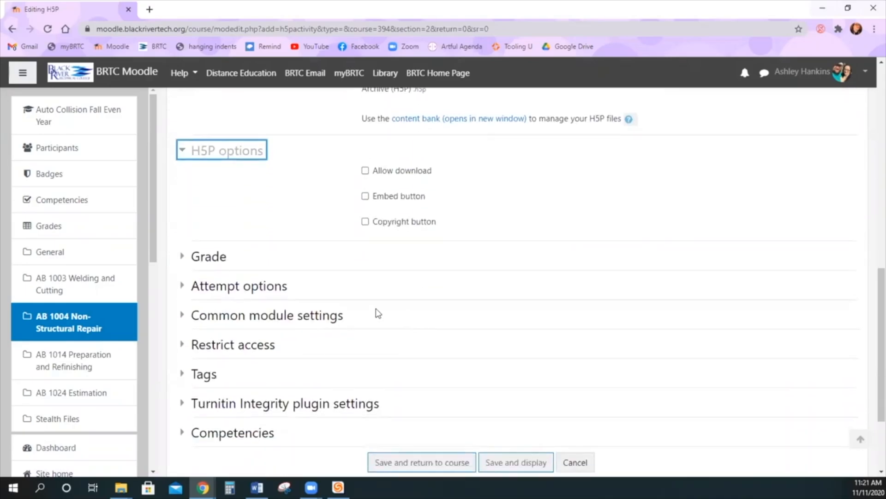
click(223, 263)
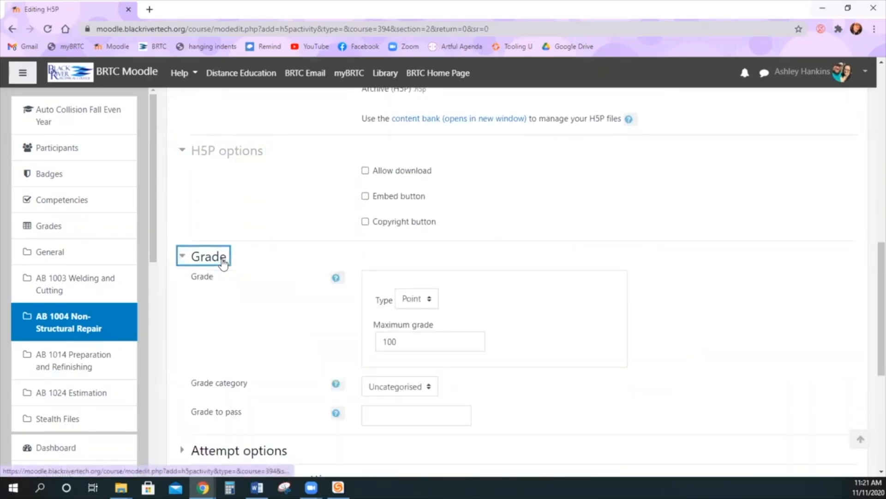
scroll(243, 263, down, 2)
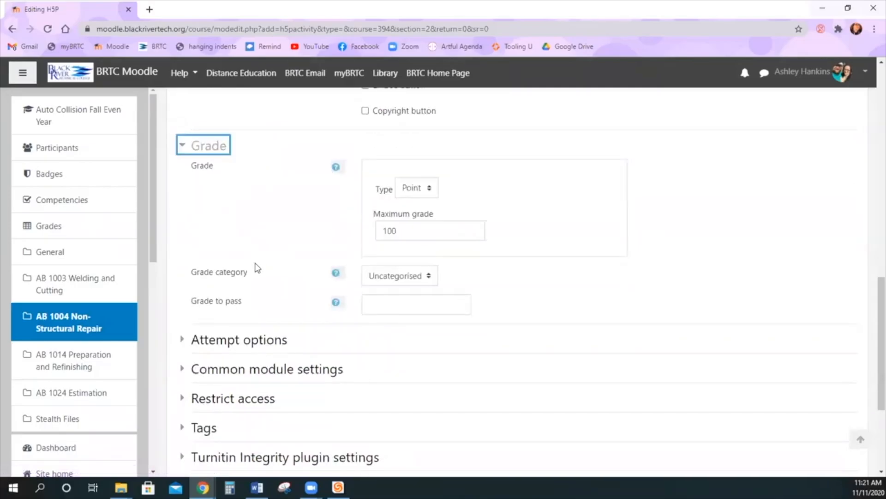
click(241, 340)
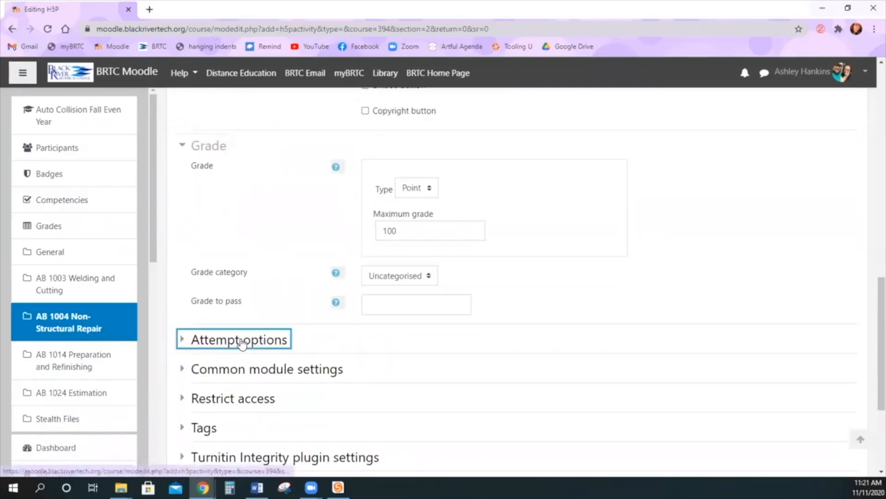
scroll(268, 300, down, 3)
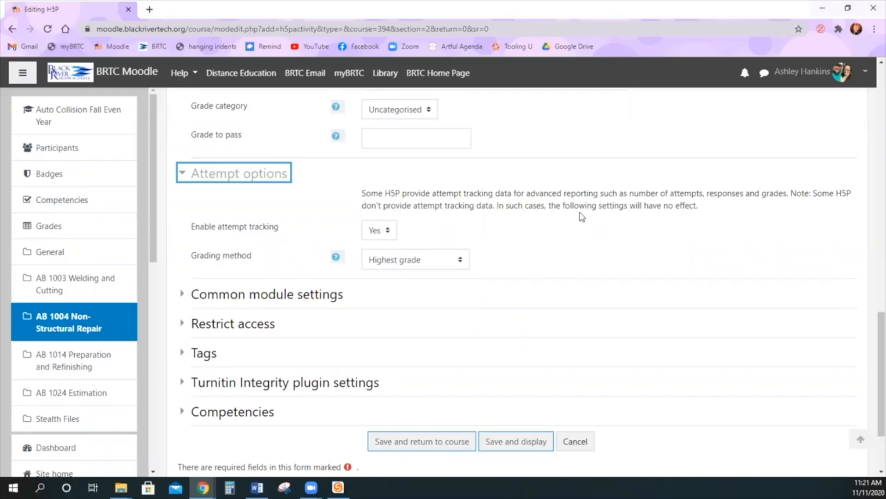
click(460, 260)
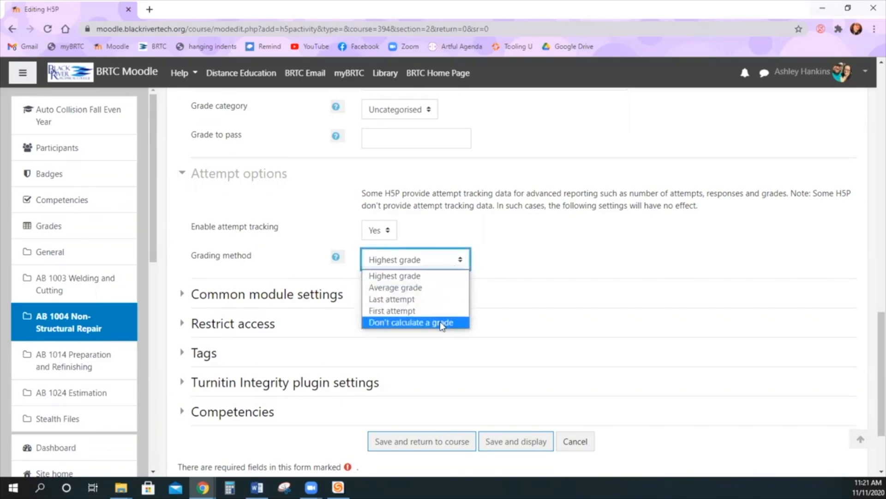
click(455, 280)
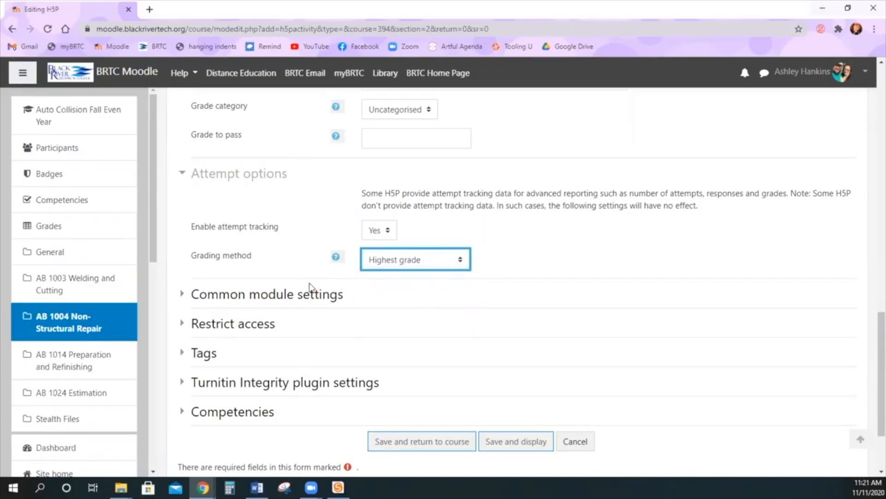
click(308, 302)
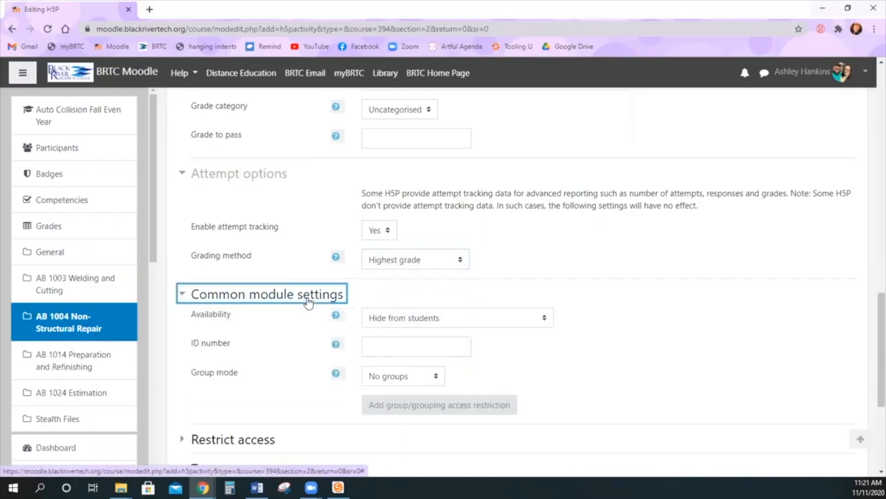
scroll(308, 301, down, 3)
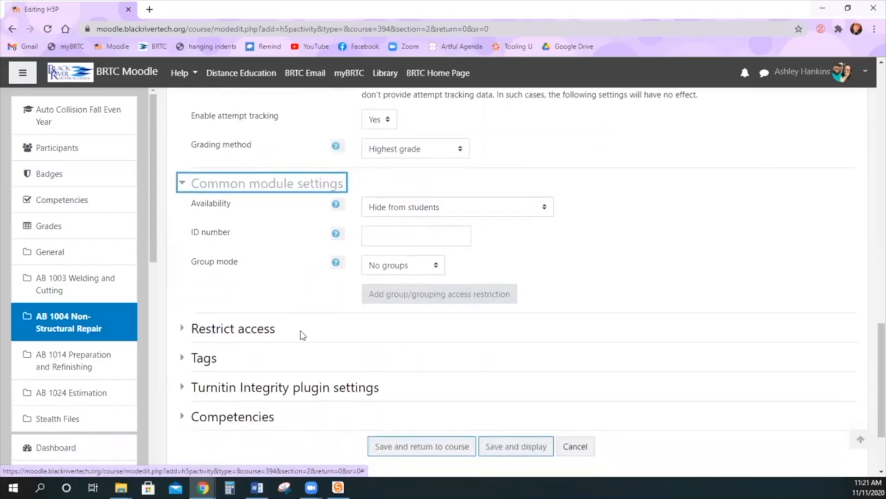
- Add a date access restriction to the activity and set its condition to until
click(244, 339)
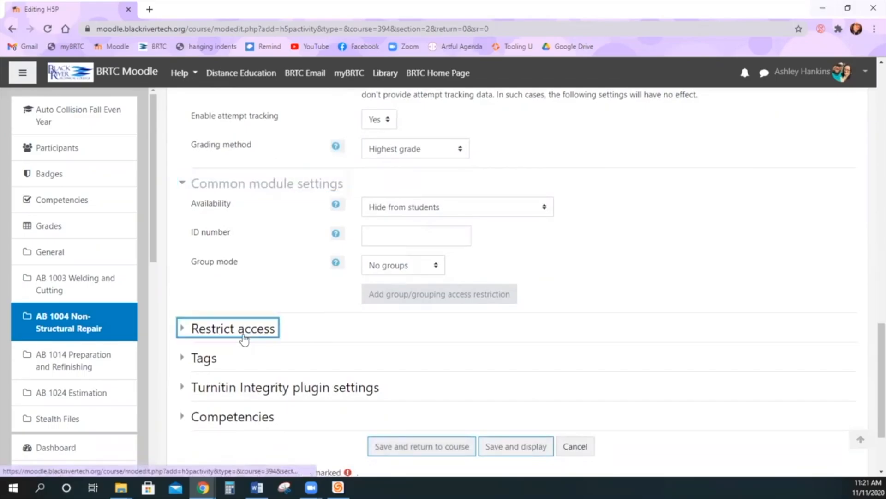
scroll(295, 346, down, 1)
click(393, 328)
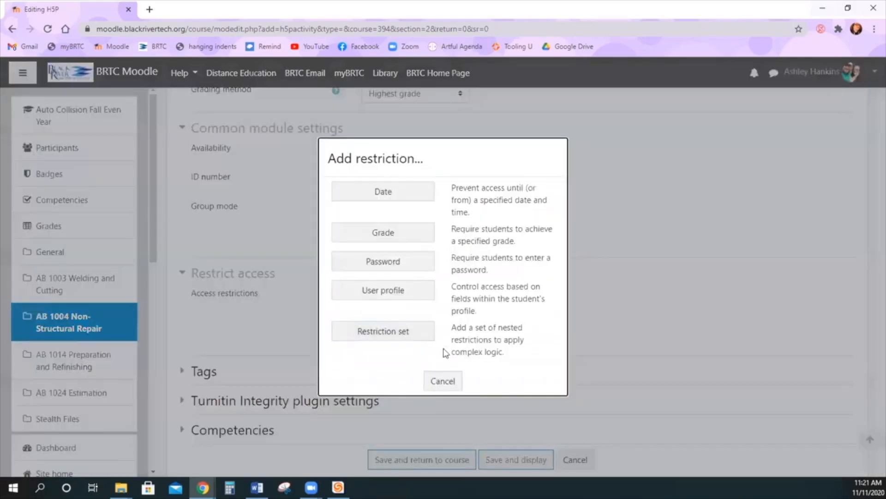
click(422, 192)
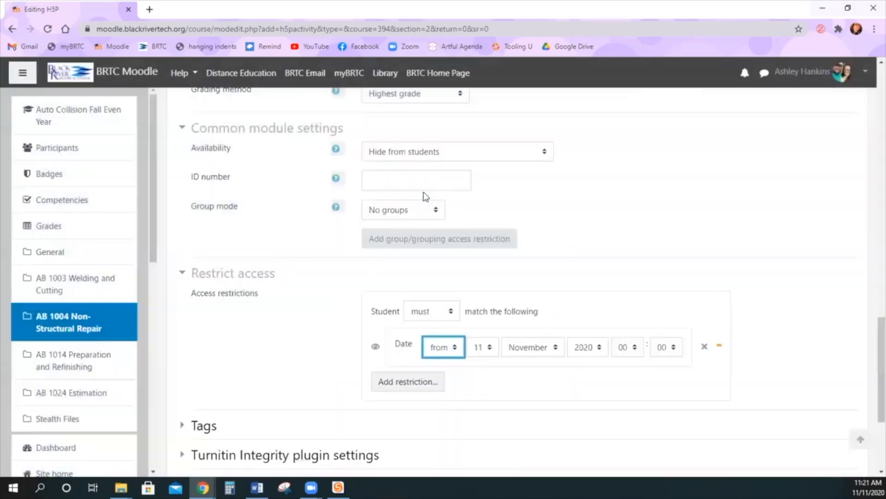
click(376, 348)
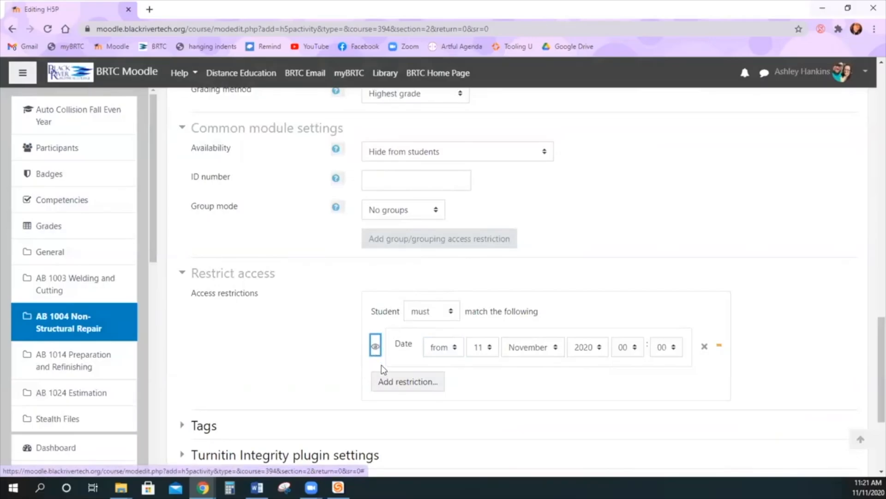
click(453, 355)
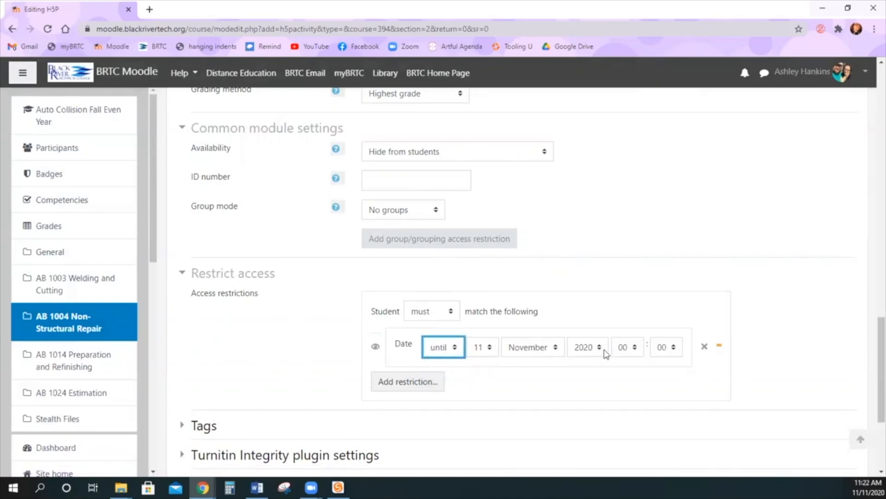
- Set the date restriction's time to 23:55 and save the activity, returning to the course
click(634, 347)
click(639, 331)
click(639, 329)
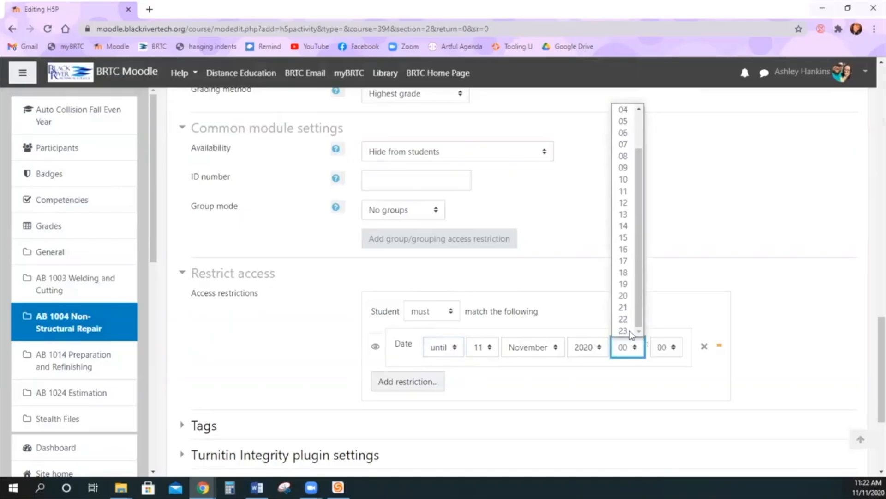
click(628, 330)
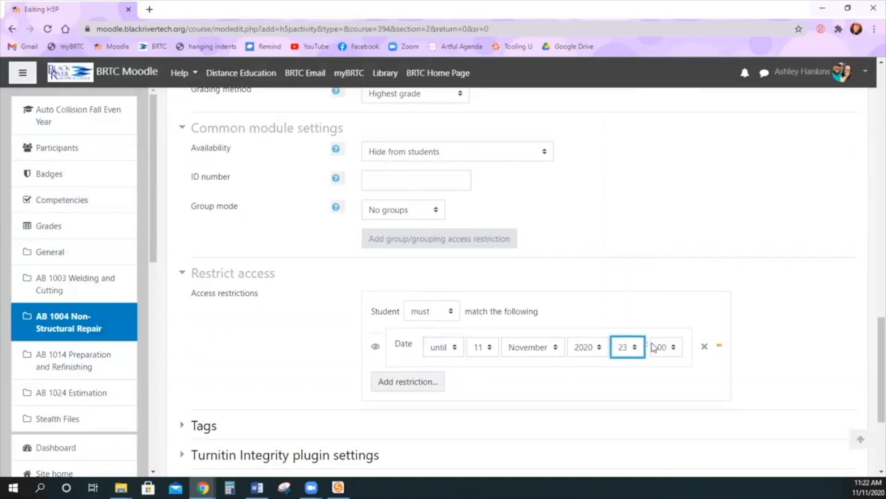
click(664, 347)
click(662, 331)
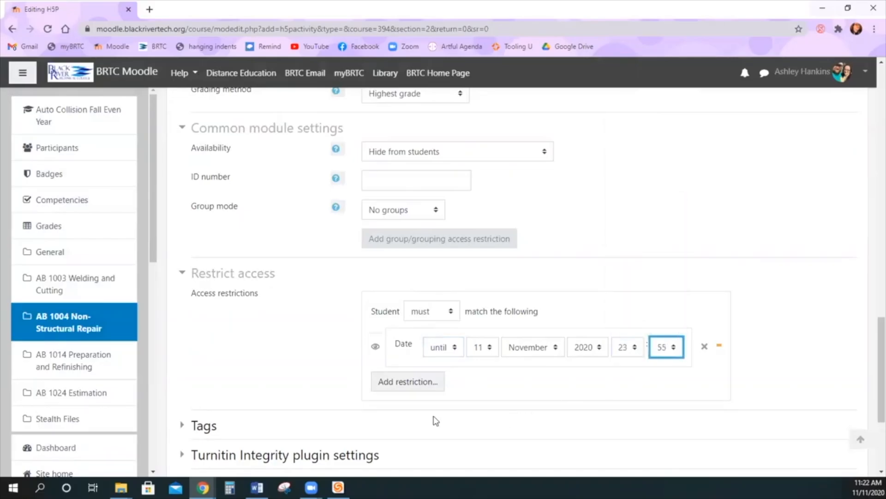
scroll(434, 418, down, 3)
click(514, 410)
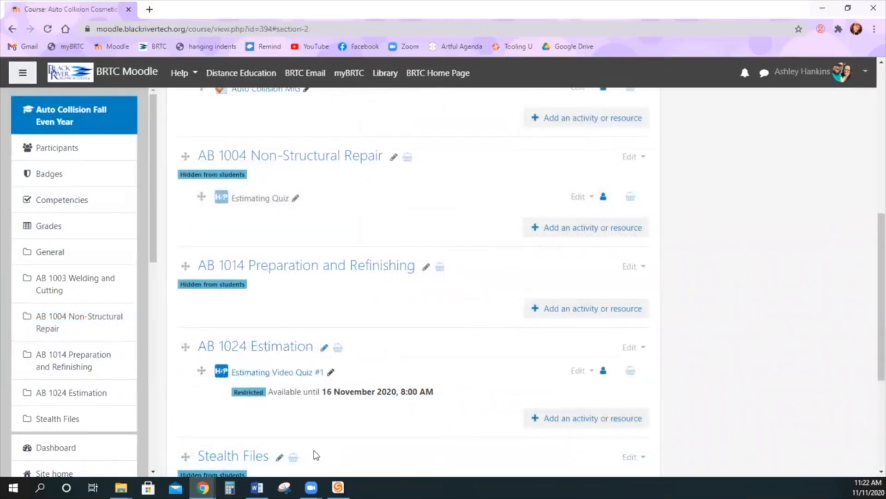